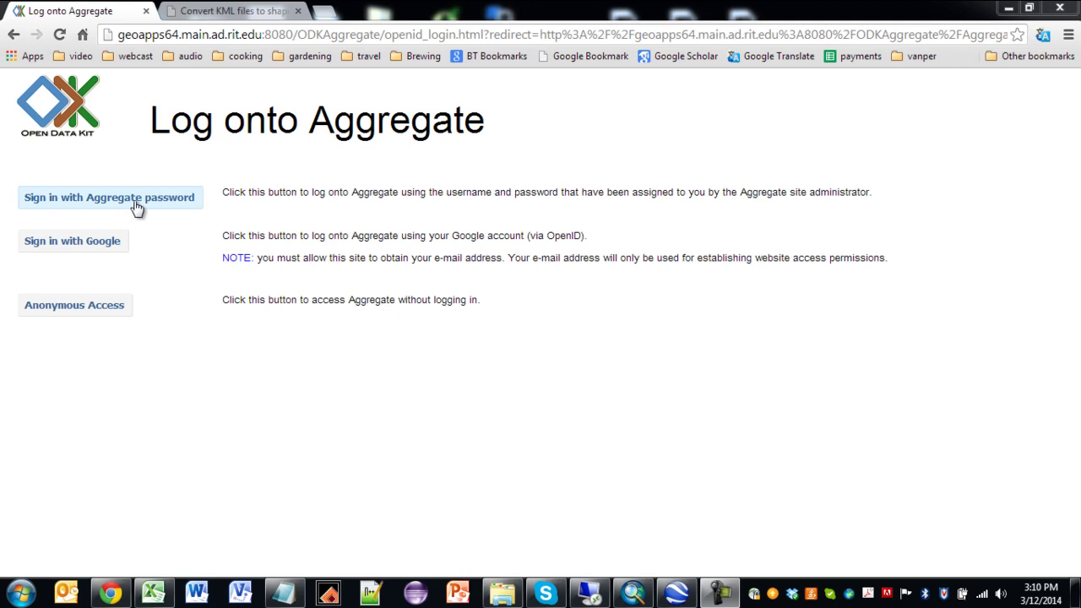
Sign in with the Google account and display the submissions of the Geo Tagger v2 form.
{"action": "left_click", "coordinate": [115, 242]}
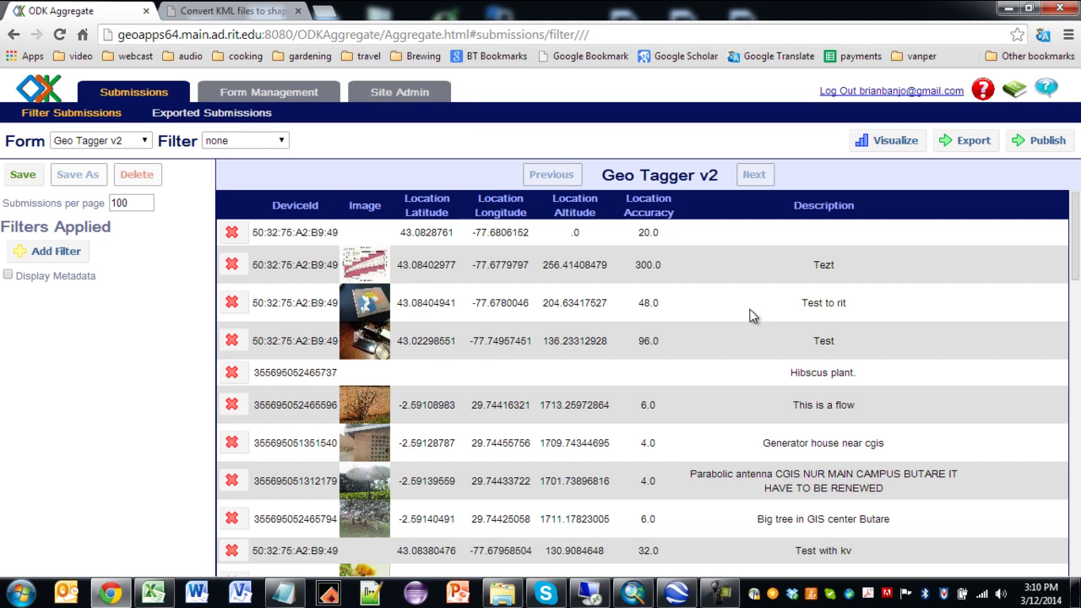
{"action": "left_click", "coordinate": [143, 144]}
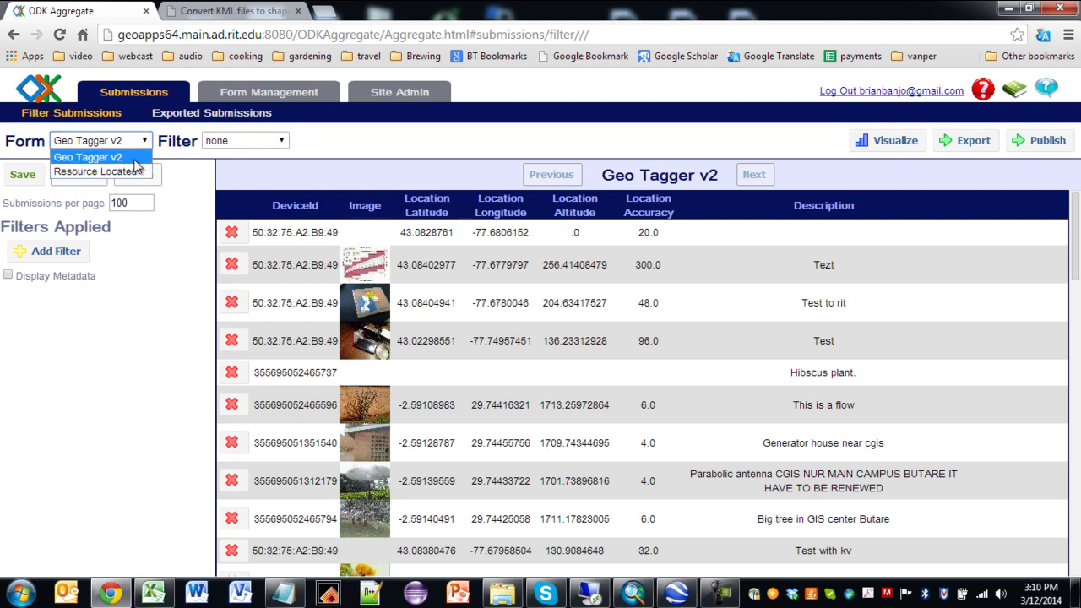
{"action": "left_click", "coordinate": [134, 158]}
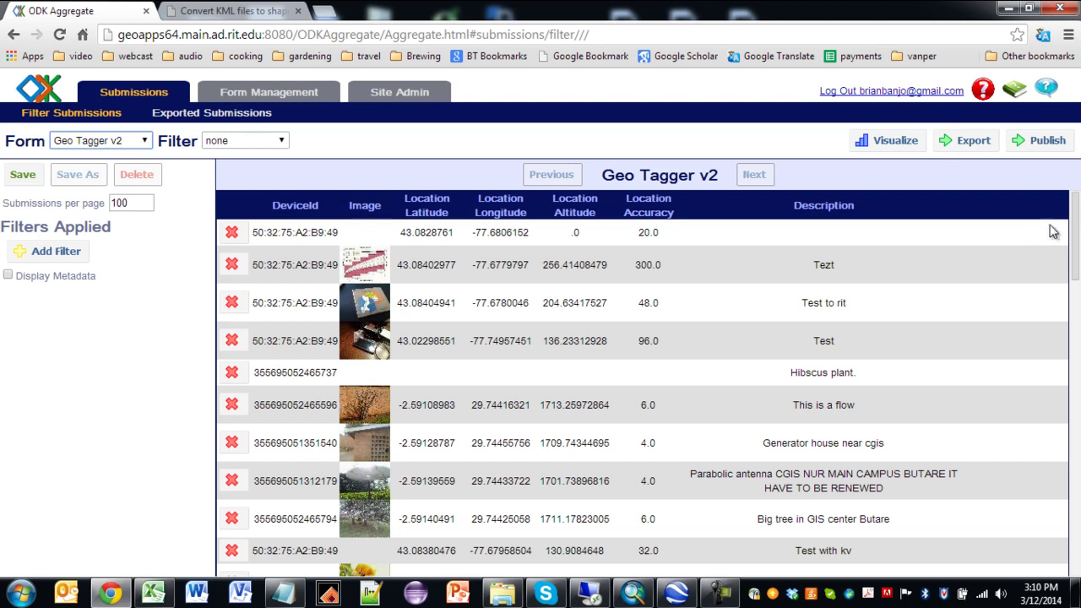
{"action": "left_click_drag", "start_coordinate": [1076, 207], "coordinate": [1079, 182]}
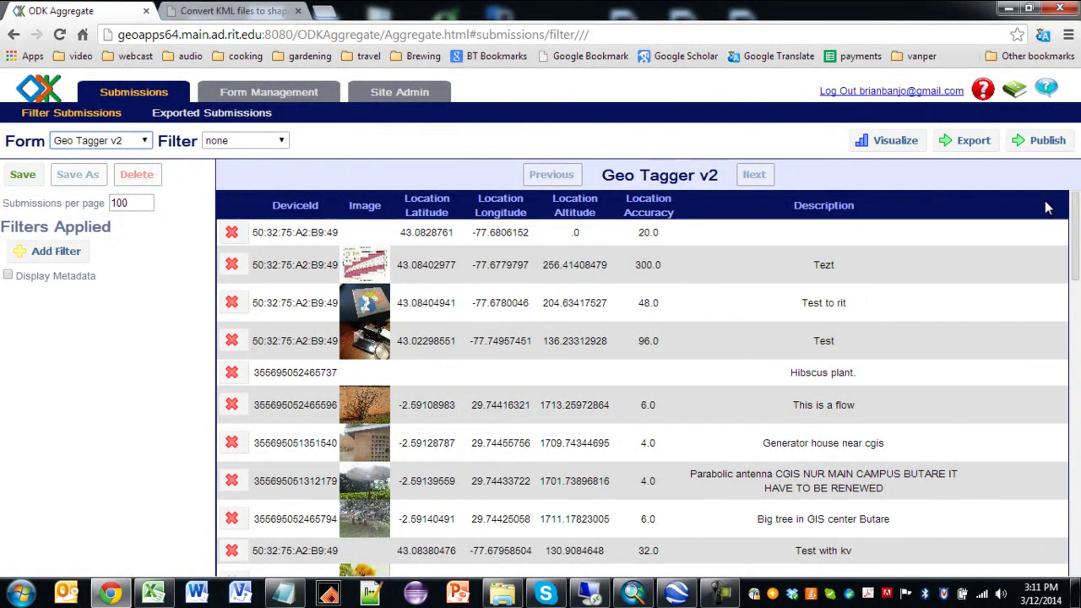
Export the Geo Tagger v2 submissions as a KML file, using Description as the title field.
{"action": "left_click", "coordinate": [973, 144]}
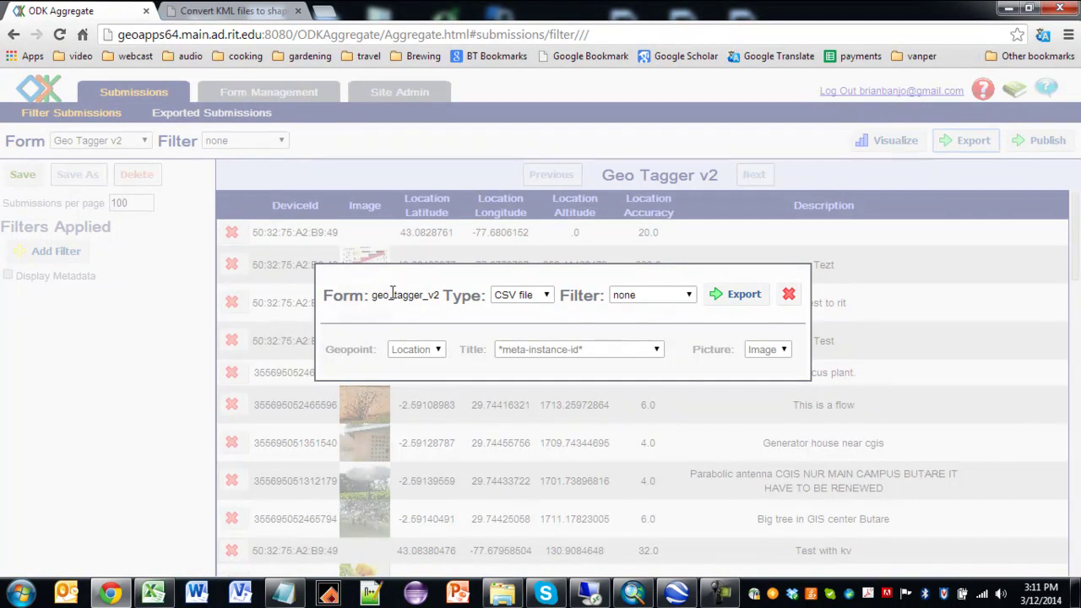
{"action": "left_click_drag", "start_coordinate": [442, 295], "coordinate": [488, 295]}
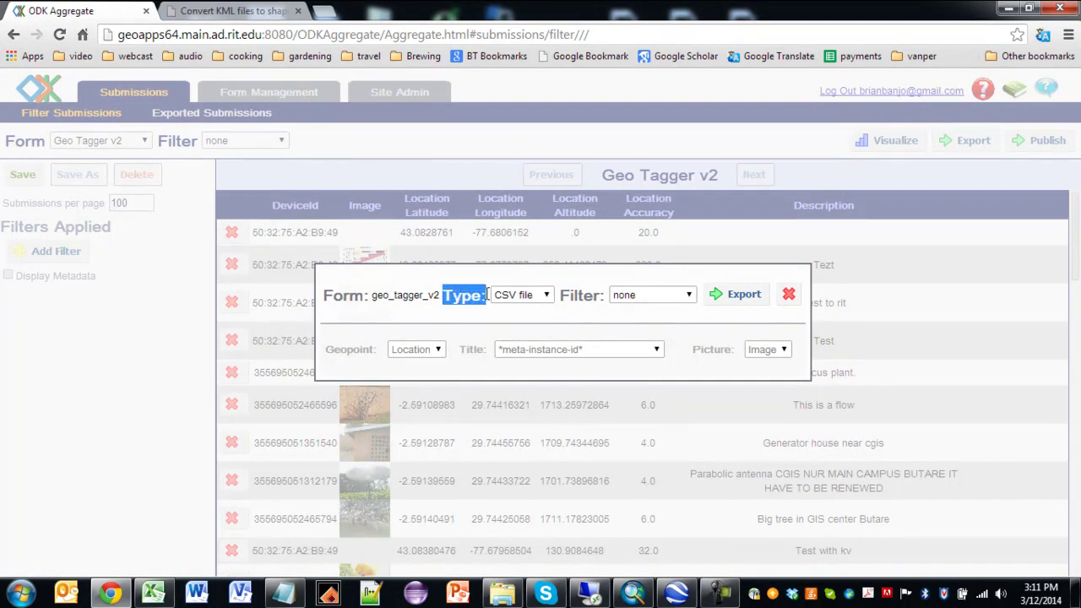
{"action": "left_click", "coordinate": [545, 297]}
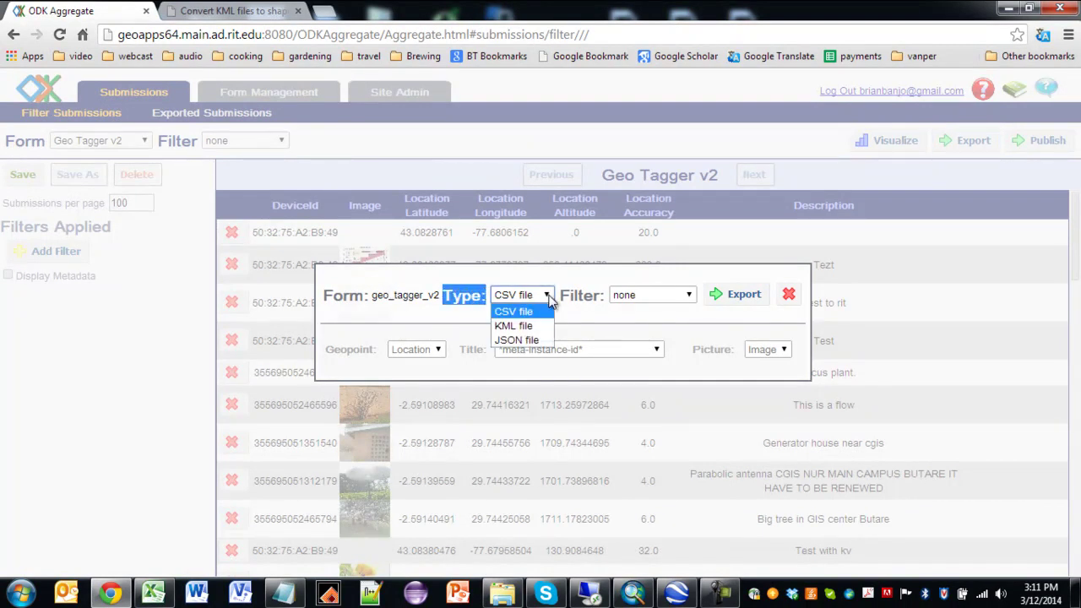
{"action": "left_click", "coordinate": [547, 328]}
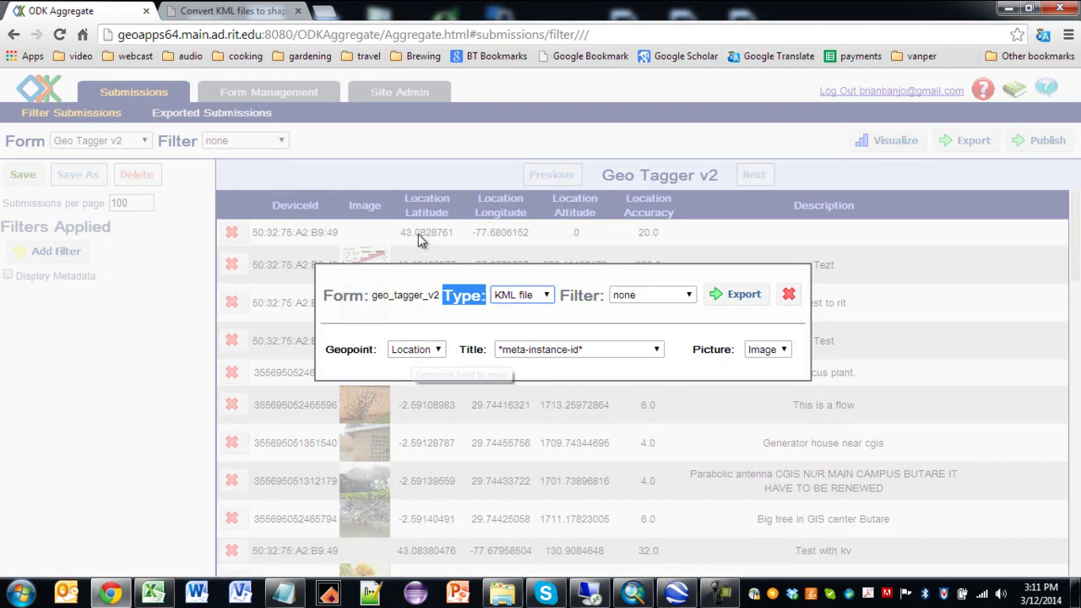
{"action": "left_click", "coordinate": [658, 352]}
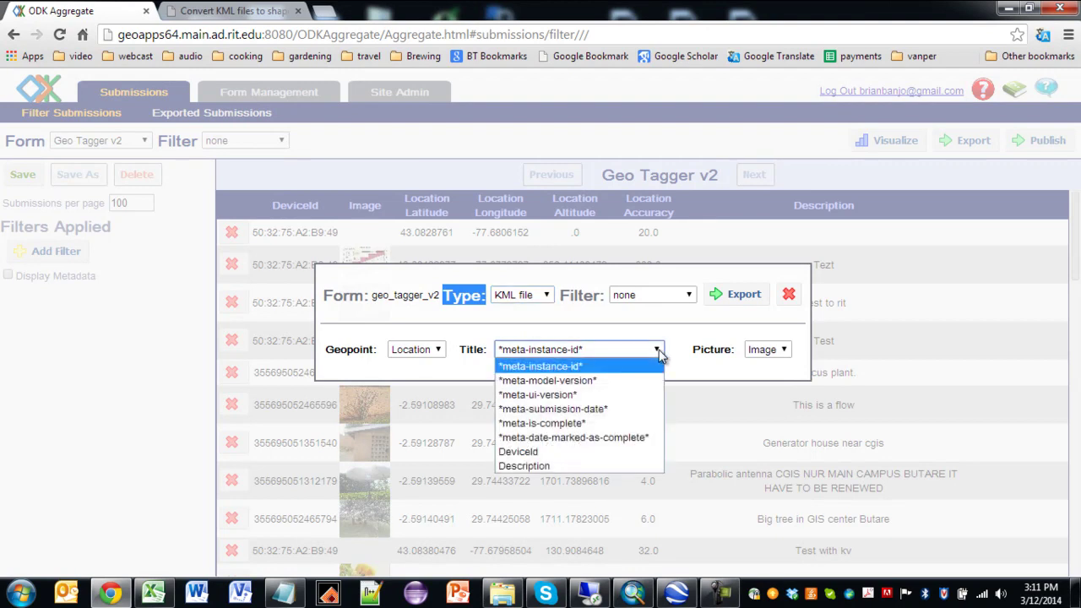
{"action": "left_click", "coordinate": [554, 468]}
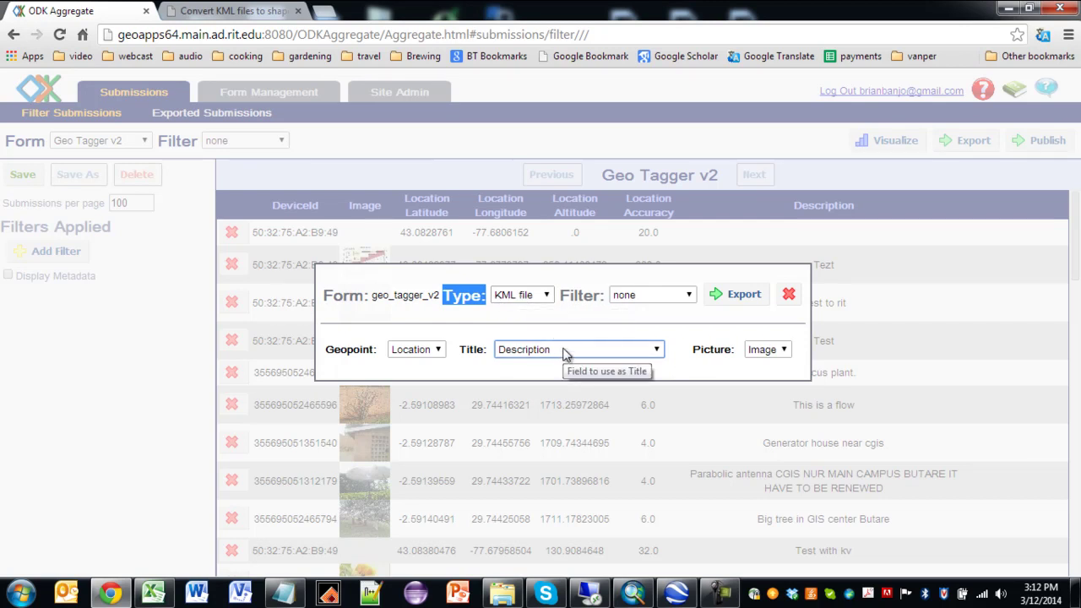
{"action": "left_click", "coordinate": [745, 296]}
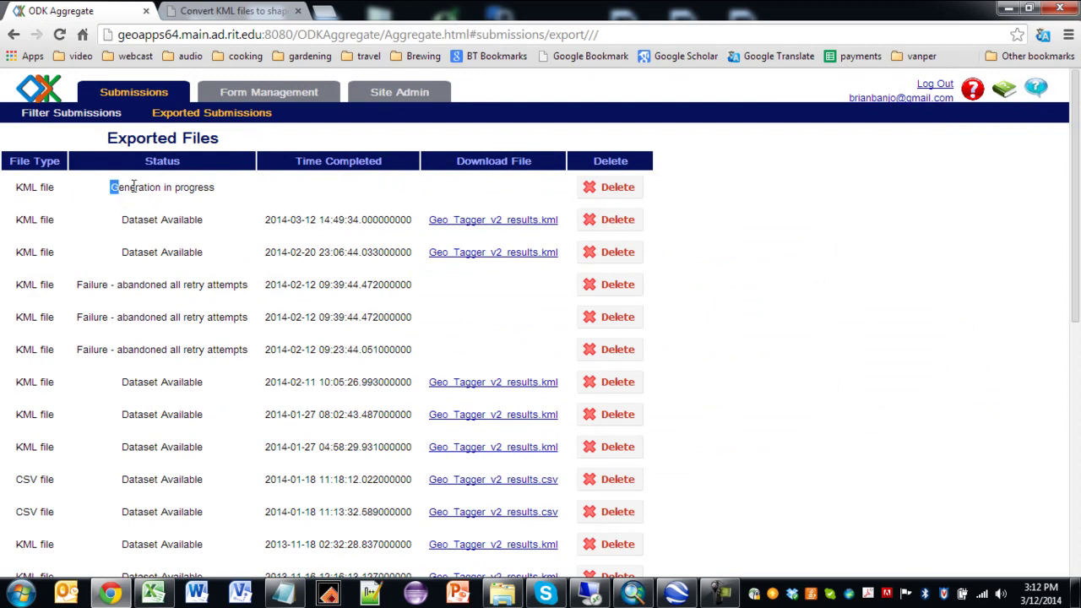
Check the newest export's file type, generation status and completion time in the exported files list.
{"action": "left_click_drag", "start_coordinate": [113, 185], "coordinate": [221, 186]}
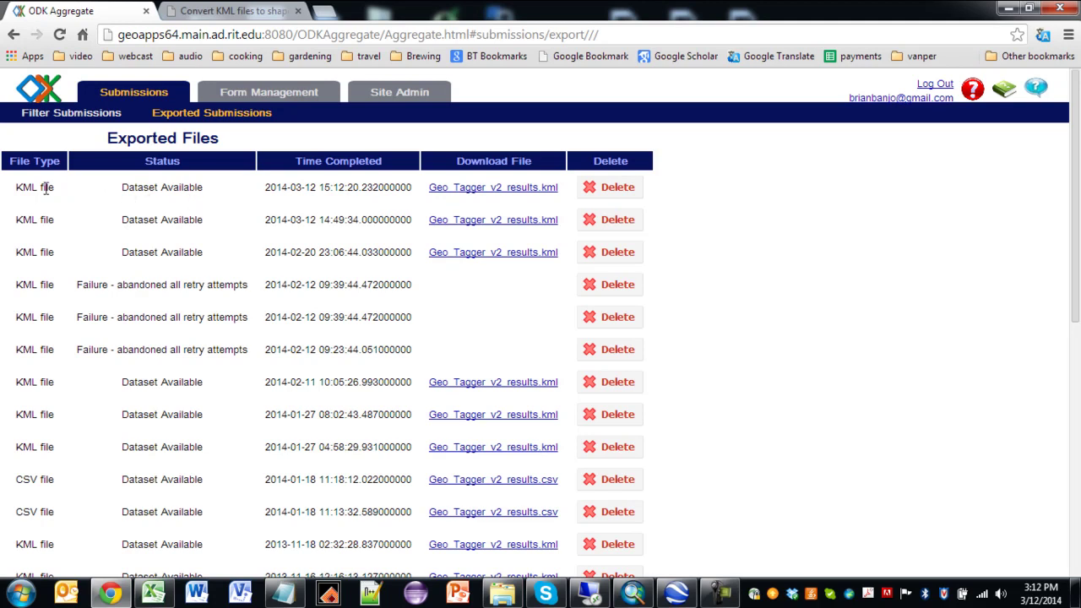
{"action": "left_click_drag", "start_coordinate": [16, 187], "coordinate": [56, 184]}
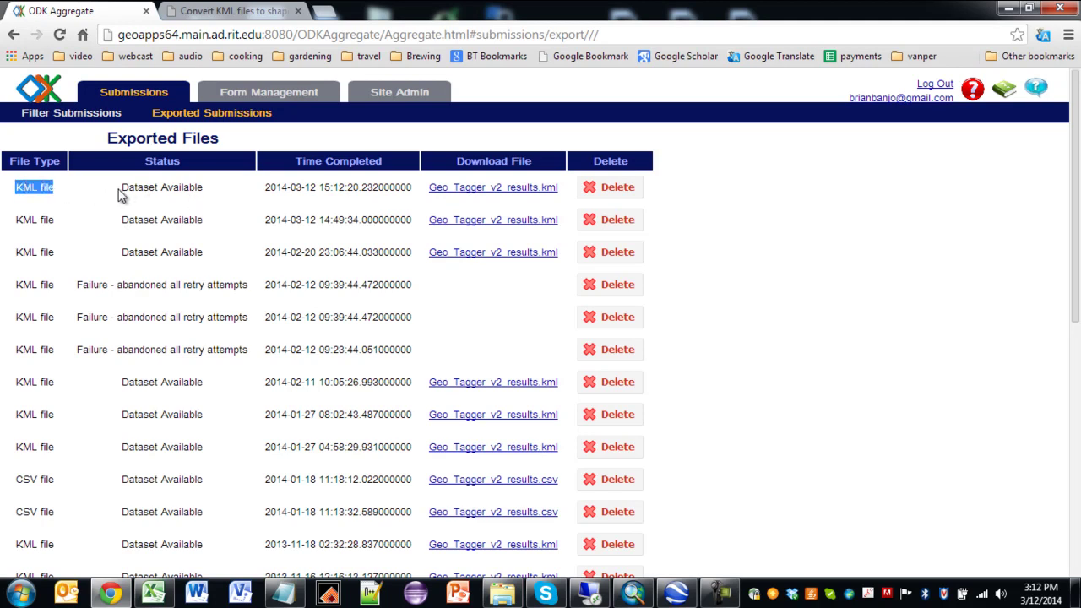
{"action": "left_click_drag", "start_coordinate": [123, 187], "coordinate": [415, 187]}
{"action": "left_click", "coordinate": [267, 186]}
{"action": "triple_click", "coordinate": [414, 187]}
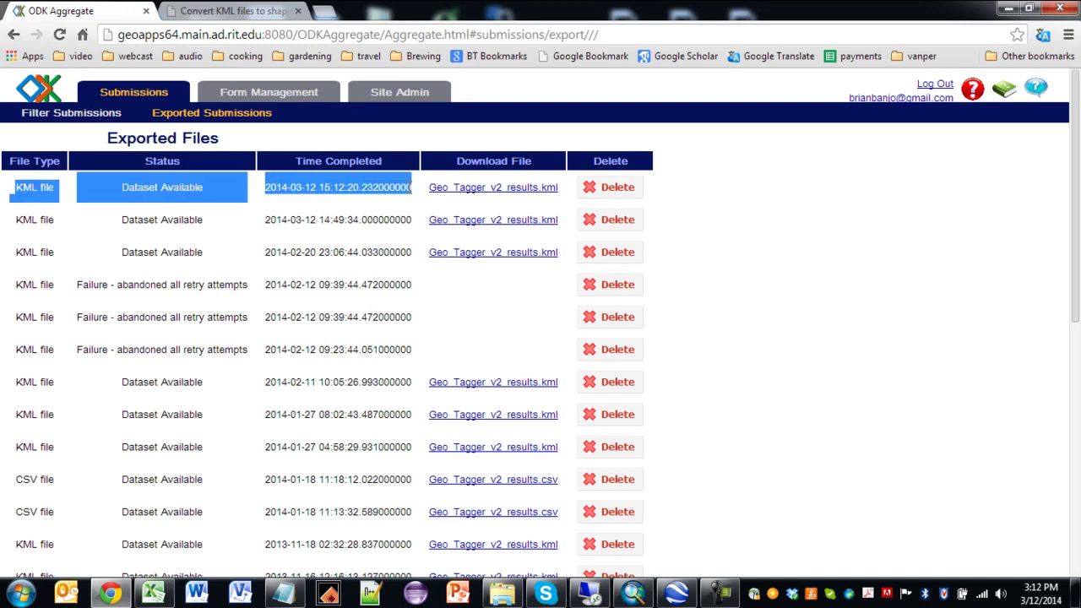
{"action": "left_click", "coordinate": [311, 204]}
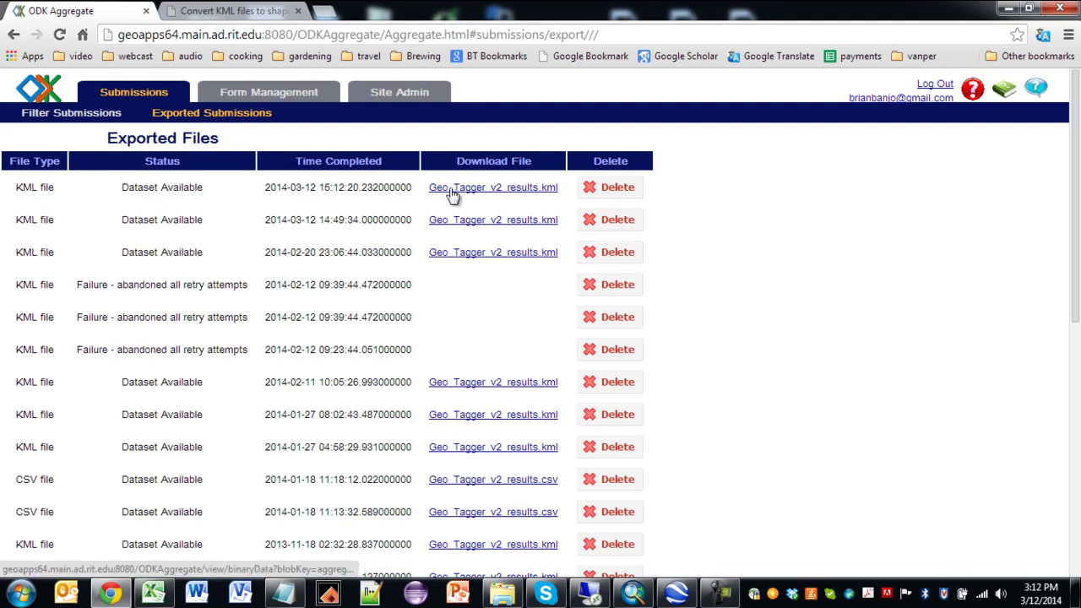
Download the newest KML export and save it as Geo_Tagger_v2_results.kml in the temp folder on drive C.
{"action": "left_click", "coordinate": [524, 192]}
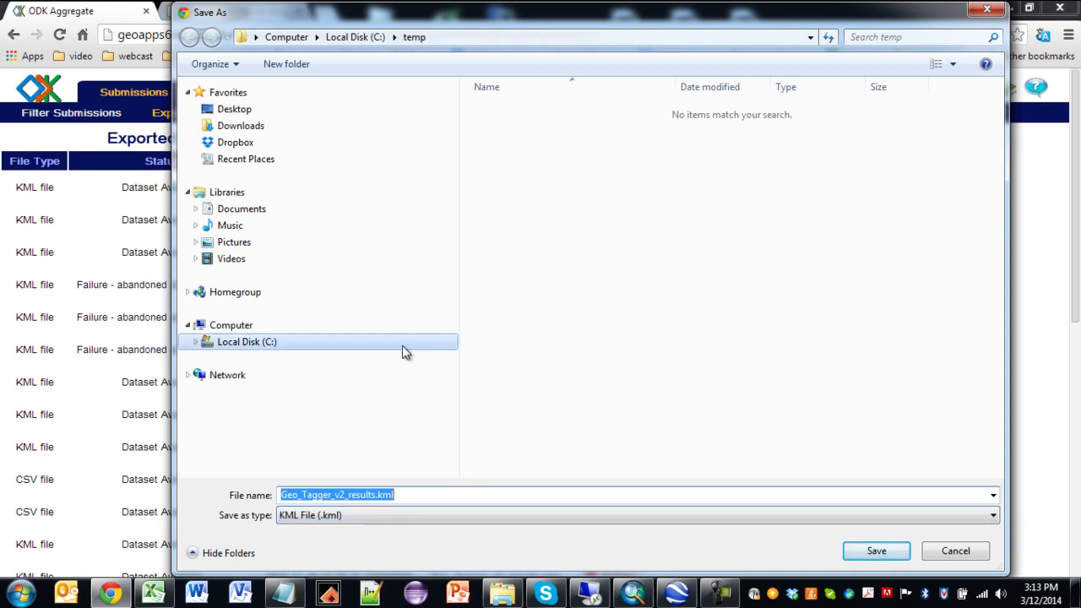
{"action": "left_click", "coordinate": [196, 342]}
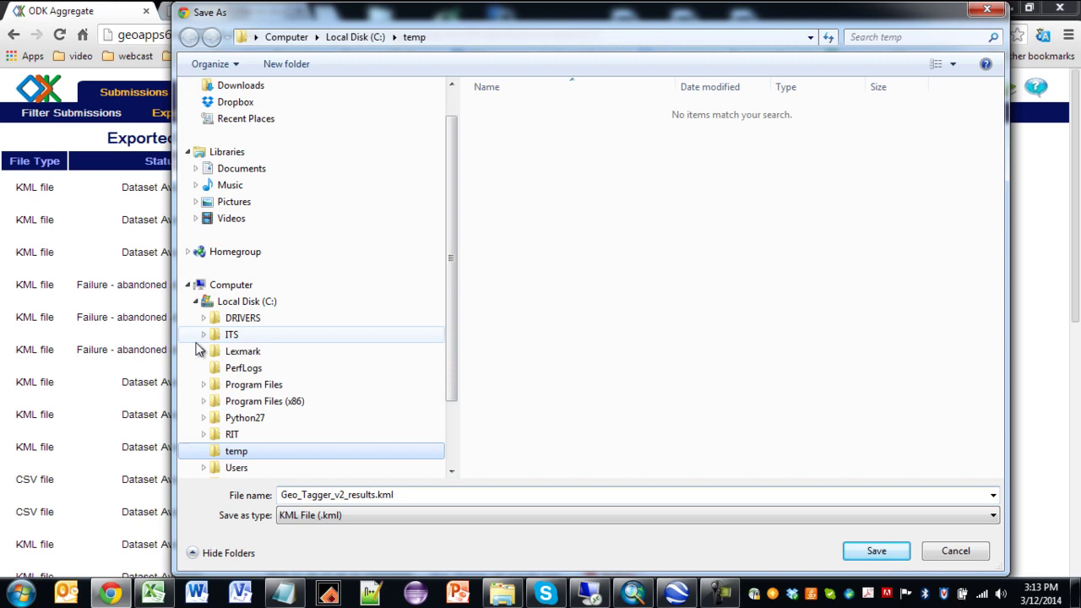
{"action": "left_click", "coordinate": [247, 302]}
{"action": "scroll", "coordinate": [453, 292], "scroll_direction": "down", "scroll_amount": 2}
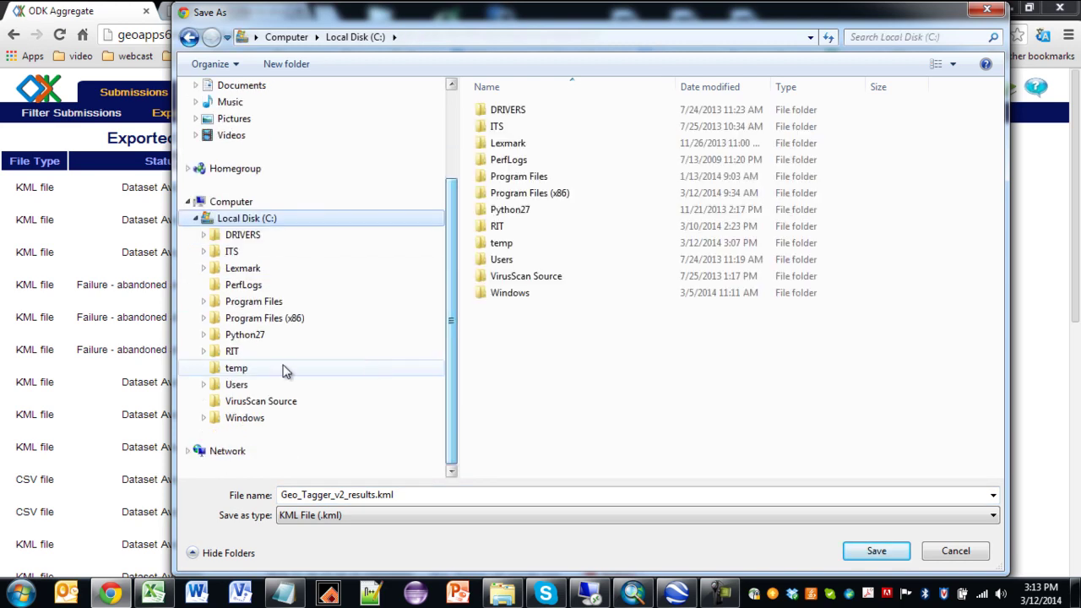
{"action": "left_click", "coordinate": [243, 370]}
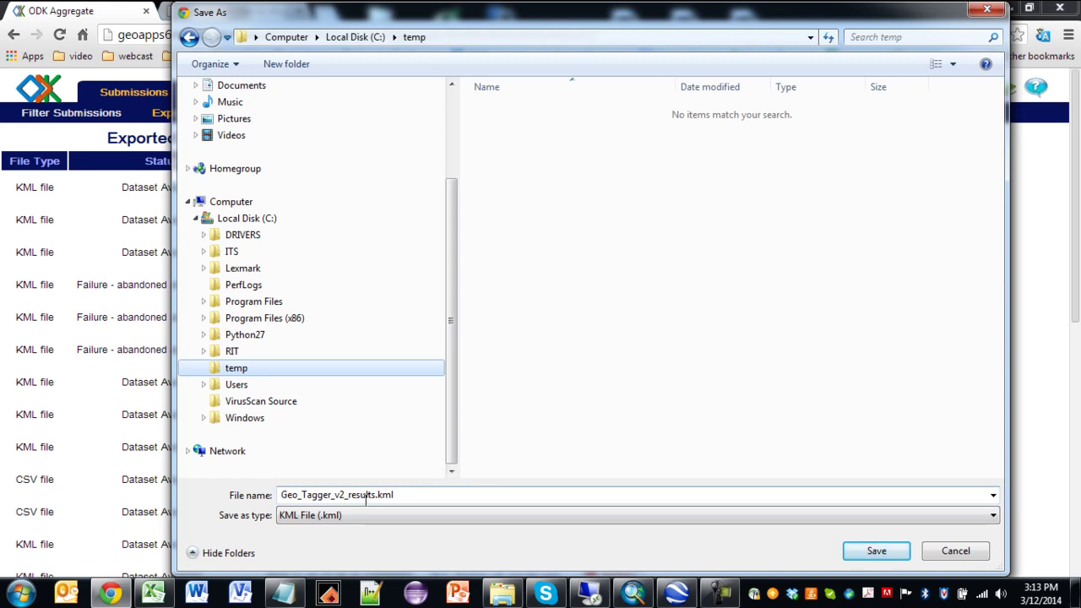
{"action": "double_click", "coordinate": [416, 494]}
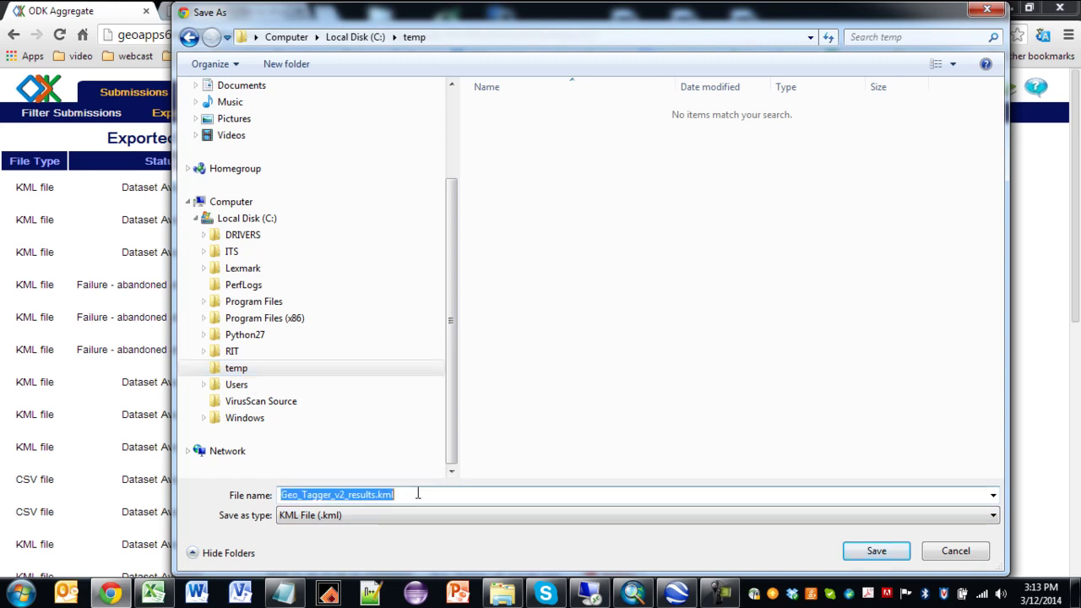
{"action": "left_click", "coordinate": [874, 551]}
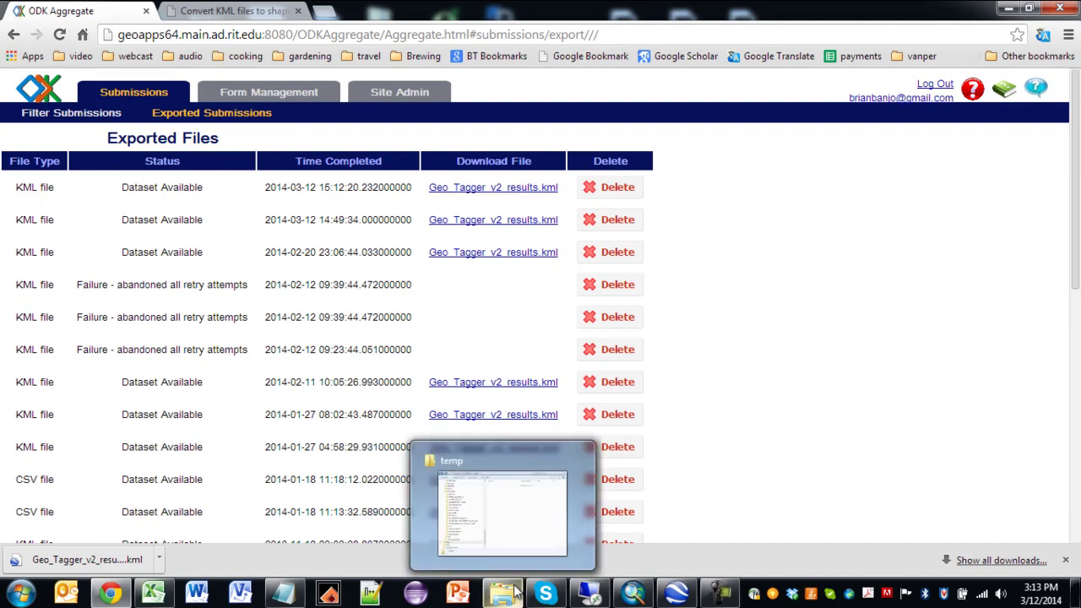
Switch to the temp folder in Windows Explorer and open Geo_Tagger_v2_results.kml in Google Earth.
{"action": "left_click", "coordinate": [507, 507]}
{"action": "left_click_drag", "start_coordinate": [665, 31], "coordinate": [436, 33]}
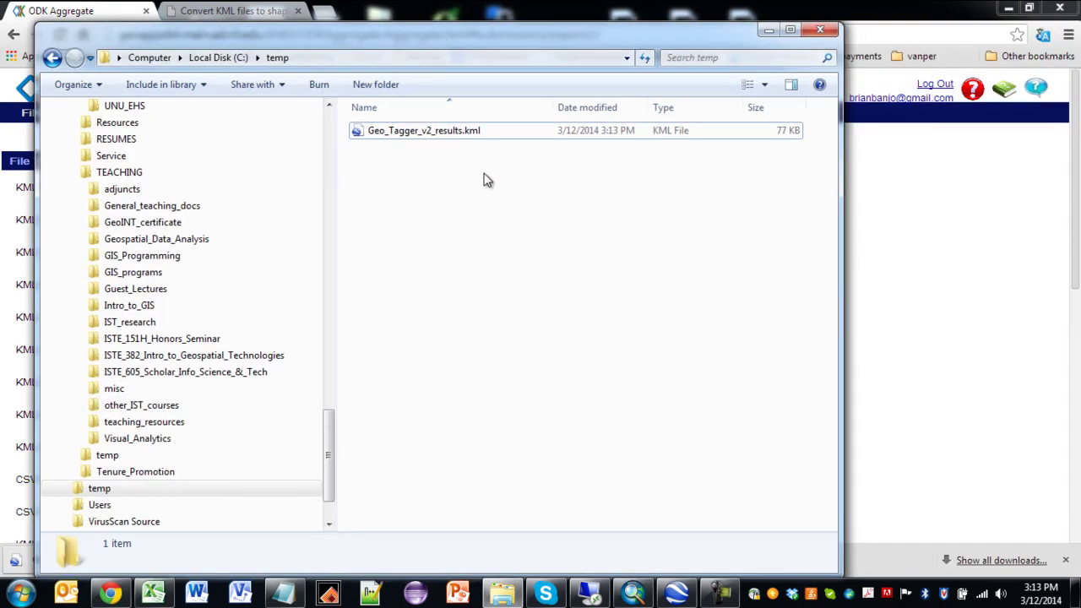
{"action": "left_click_drag", "start_coordinate": [554, 104], "coordinate": [591, 104]}
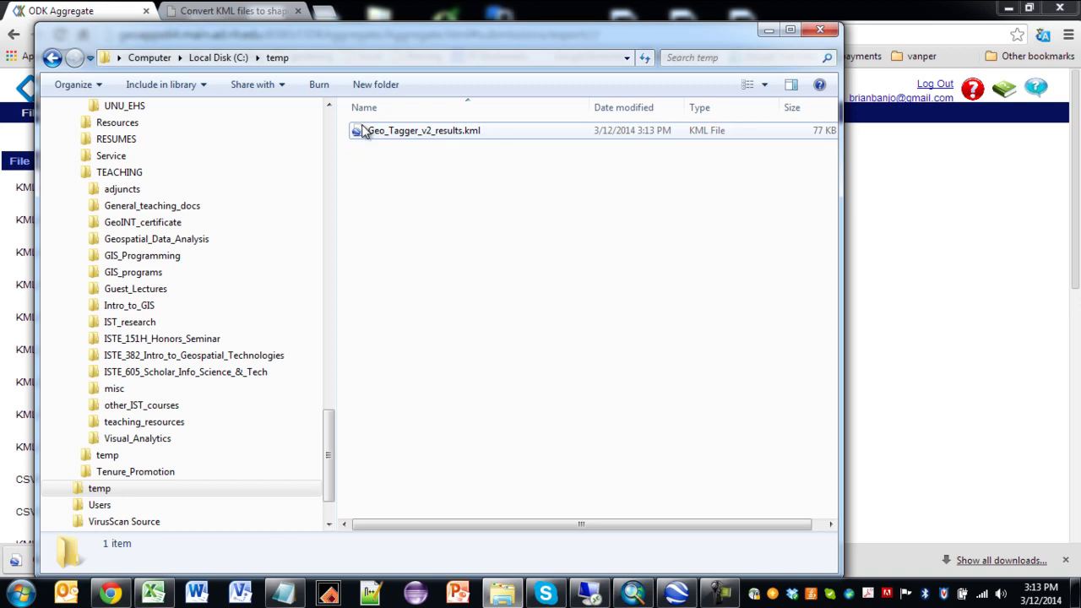
{"action": "double_click", "coordinate": [492, 134]}
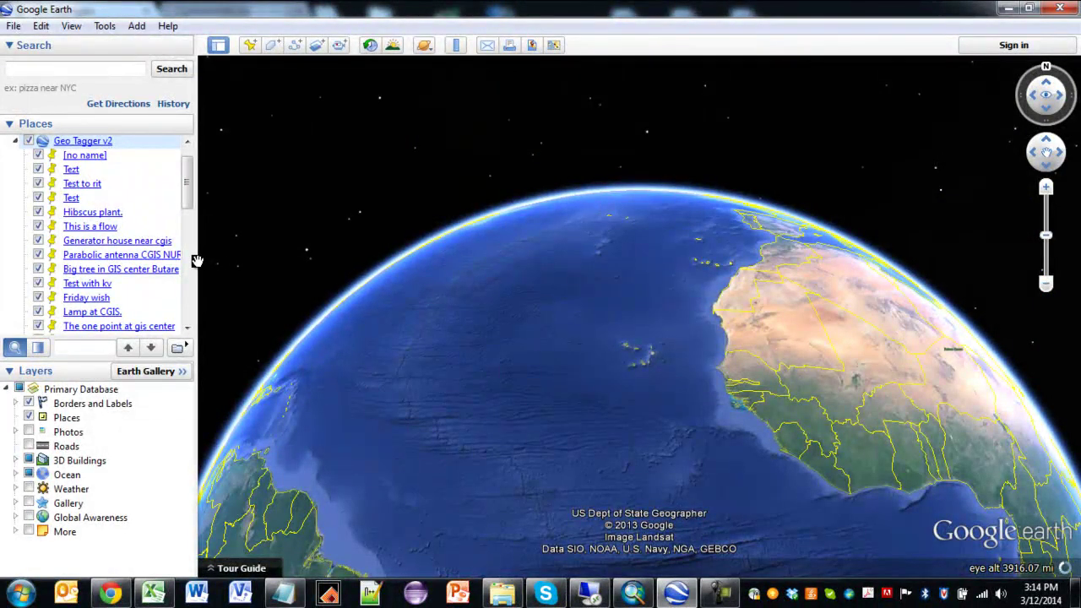
Widen the list of places and fly to the placemark "This is a small tree at GIS center".
{"action": "left_click_drag", "start_coordinate": [196, 259], "coordinate": [258, 259]}
{"action": "left_click_drag", "start_coordinate": [254, 214], "coordinate": [256, 219]}
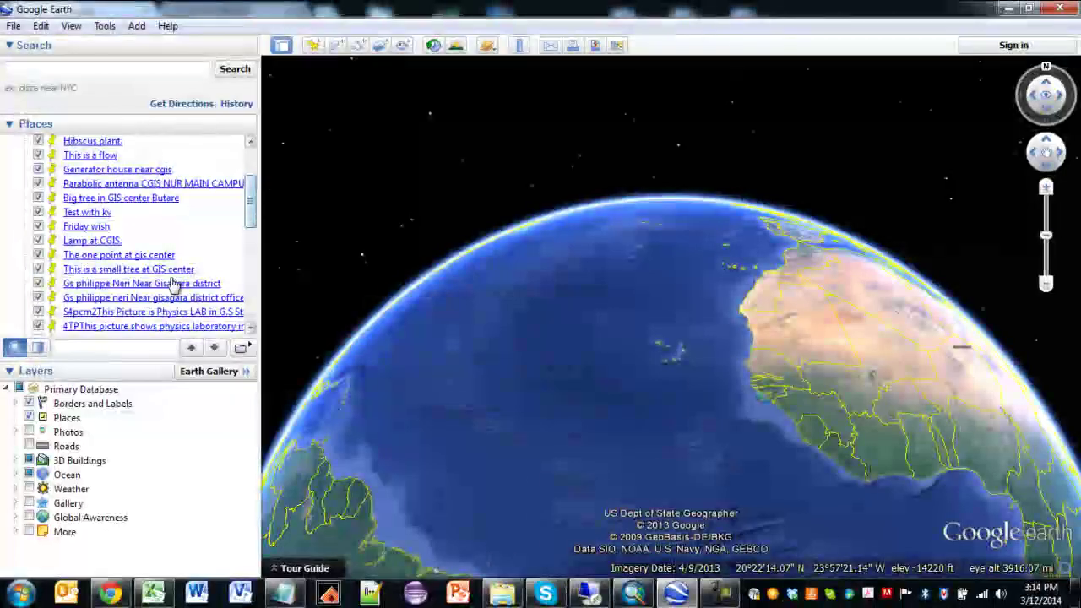
{"action": "left_click", "coordinate": [164, 271]}
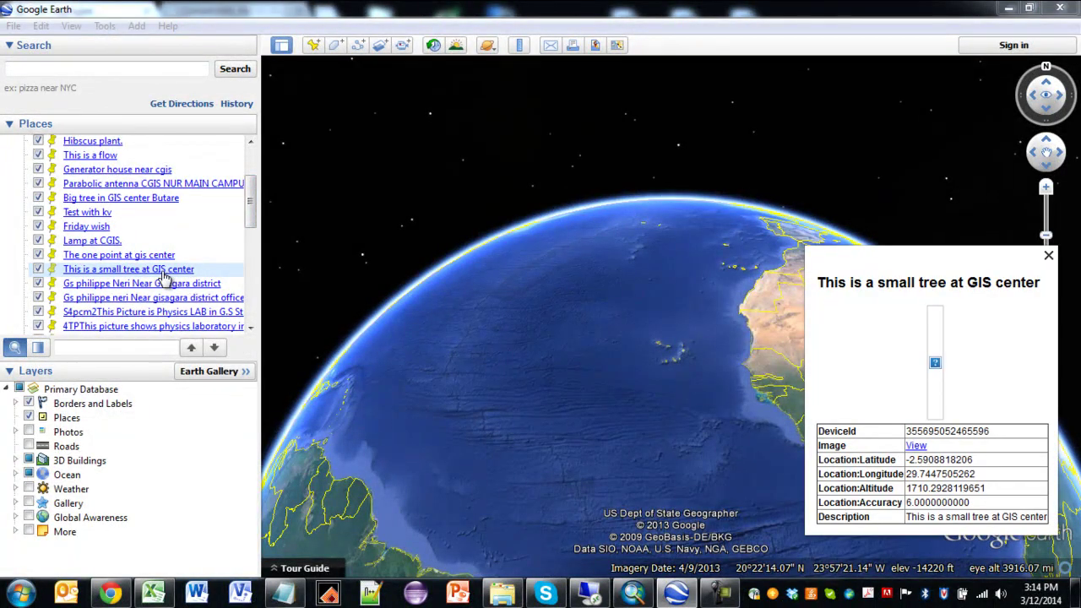
{"action": "double_click", "coordinate": [55, 271]}
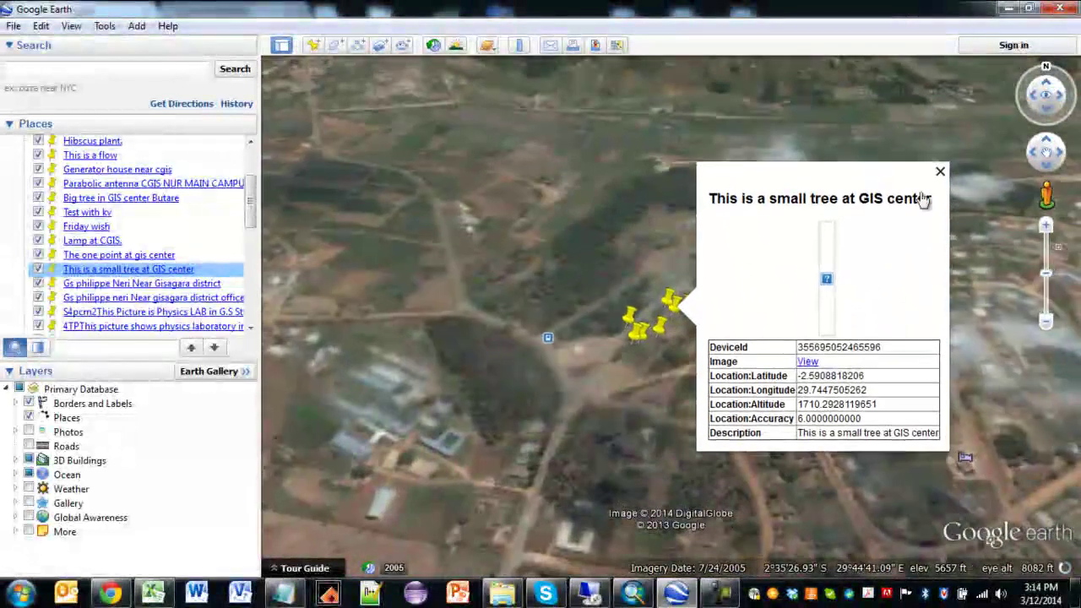
Examine the placemark clusters around the GIS center and the Gsob church area in Butare.
{"action": "scroll", "coordinate": [682, 355], "scroll_direction": "up", "scroll_amount": 3}
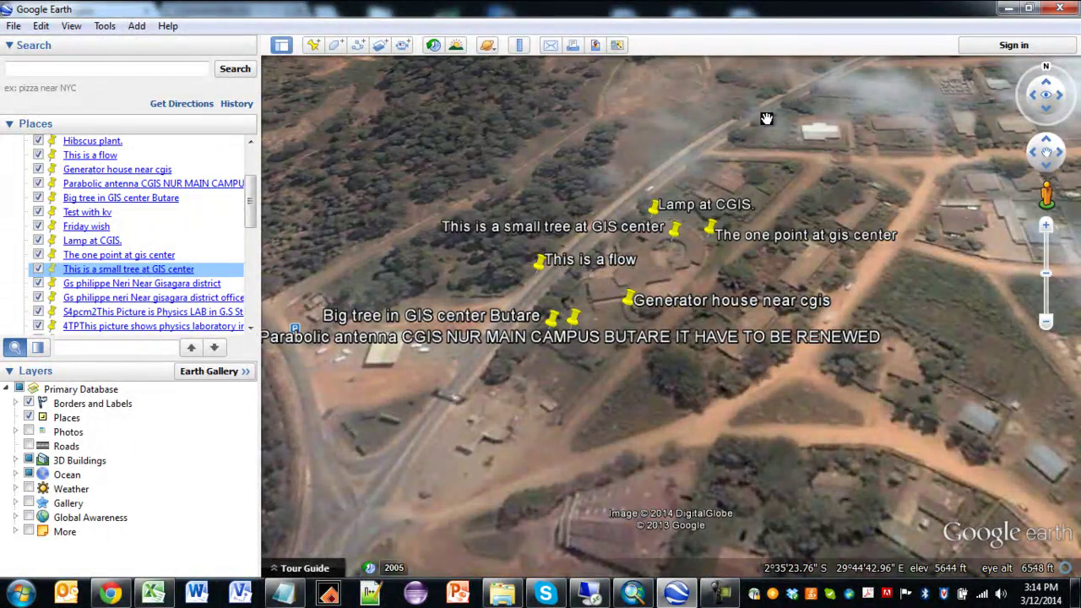
{"action": "left_click_drag", "start_coordinate": [503, 422], "coordinate": [650, 242]}
{"action": "scroll", "coordinate": [651, 245], "scroll_direction": "down", "scroll_amount": 3}
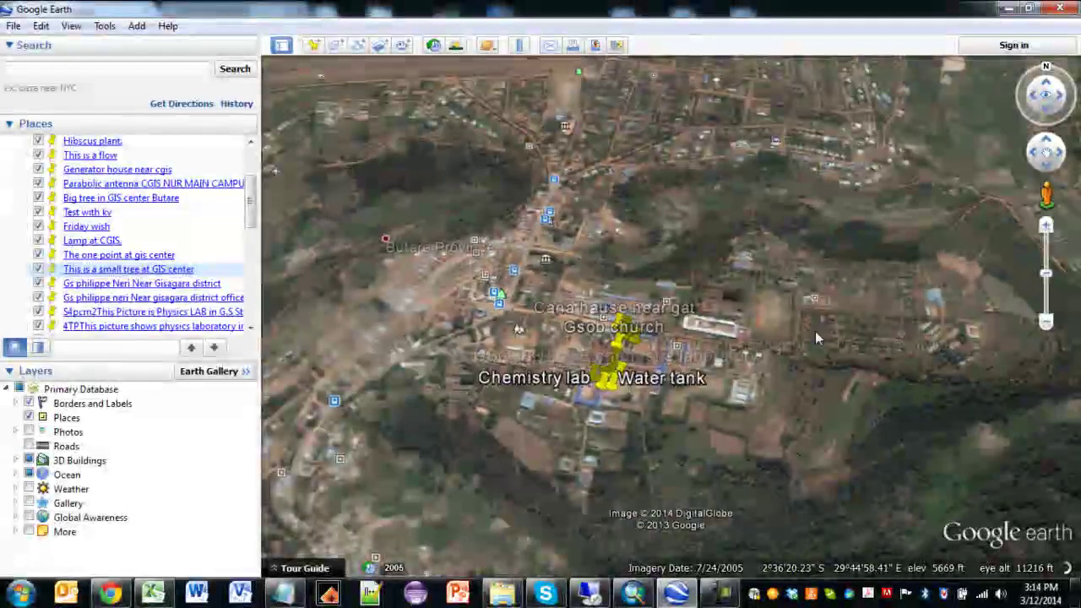
{"action": "scroll", "coordinate": [624, 392], "scroll_direction": "up", "scroll_amount": 2}
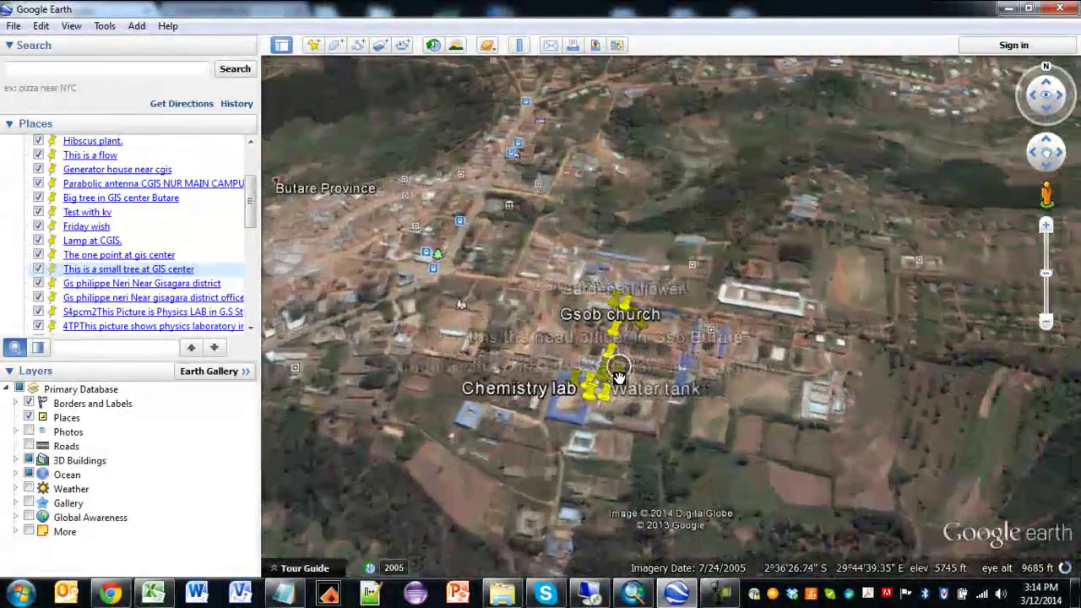
{"action": "left_click_drag", "start_coordinate": [614, 400], "coordinate": [367, 314]}
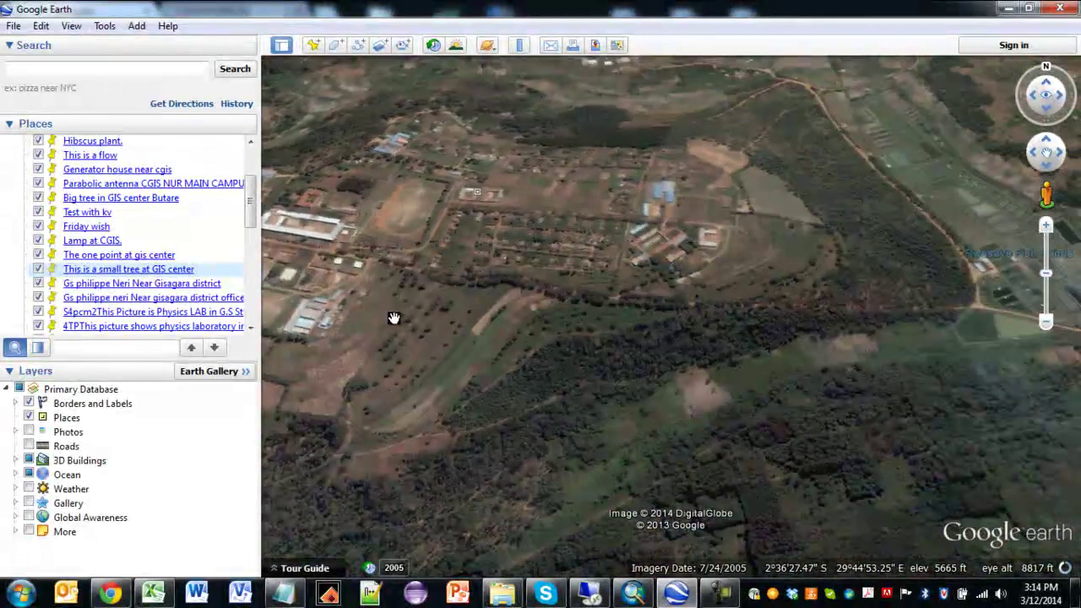
{"action": "left_click_drag", "start_coordinate": [781, 324], "coordinate": [417, 321]}
{"action": "scroll", "coordinate": [668, 338], "scroll_direction": "down", "scroll_amount": 2}
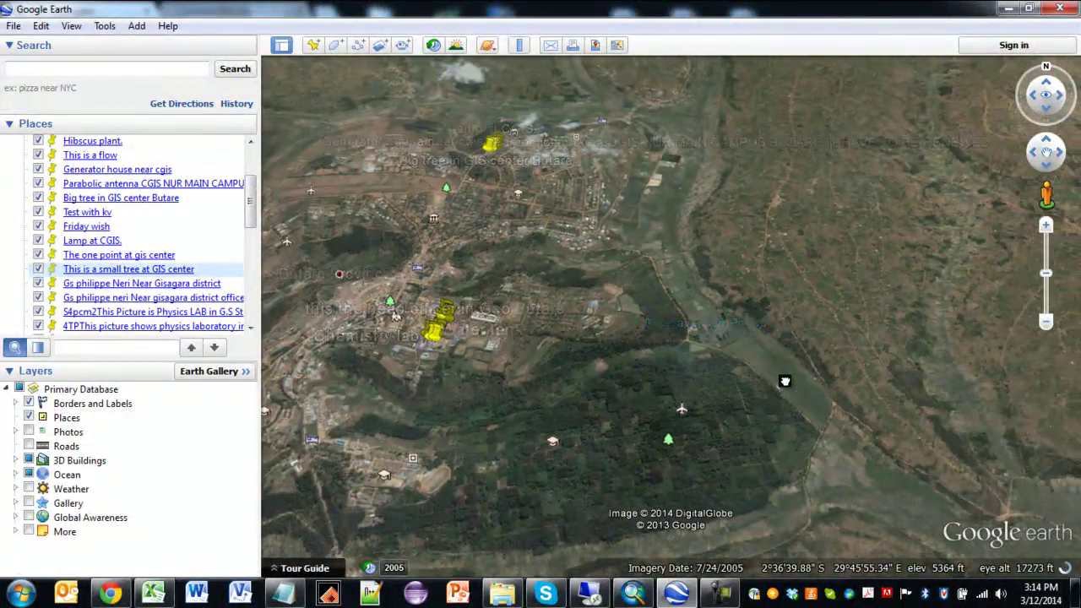
Find the placemarks around Gisagara and open the details of the Garden placemark.
{"action": "left_click_drag", "start_coordinate": [783, 381], "coordinate": [573, 249]}
{"action": "scroll", "coordinate": [605, 229], "scroll_direction": "down", "scroll_amount": 2}
{"action": "left_click_drag", "start_coordinate": [334, 169], "coordinate": [647, 212]}
{"action": "scroll", "coordinate": [659, 197], "scroll_direction": "up", "scroll_amount": 3}
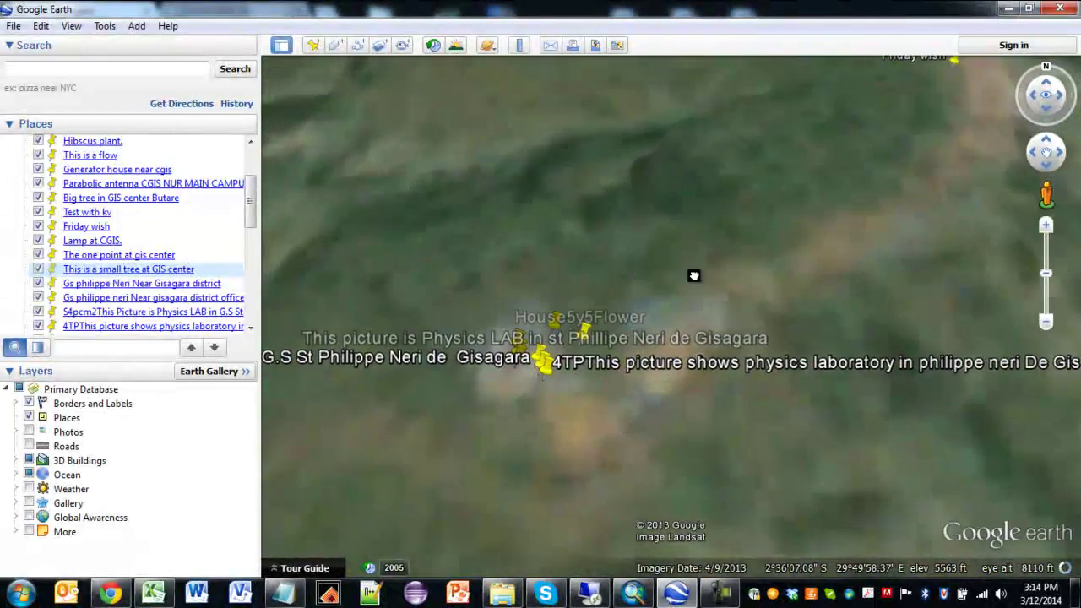
{"action": "left_click_drag", "start_coordinate": [676, 284], "coordinate": [850, 275]}
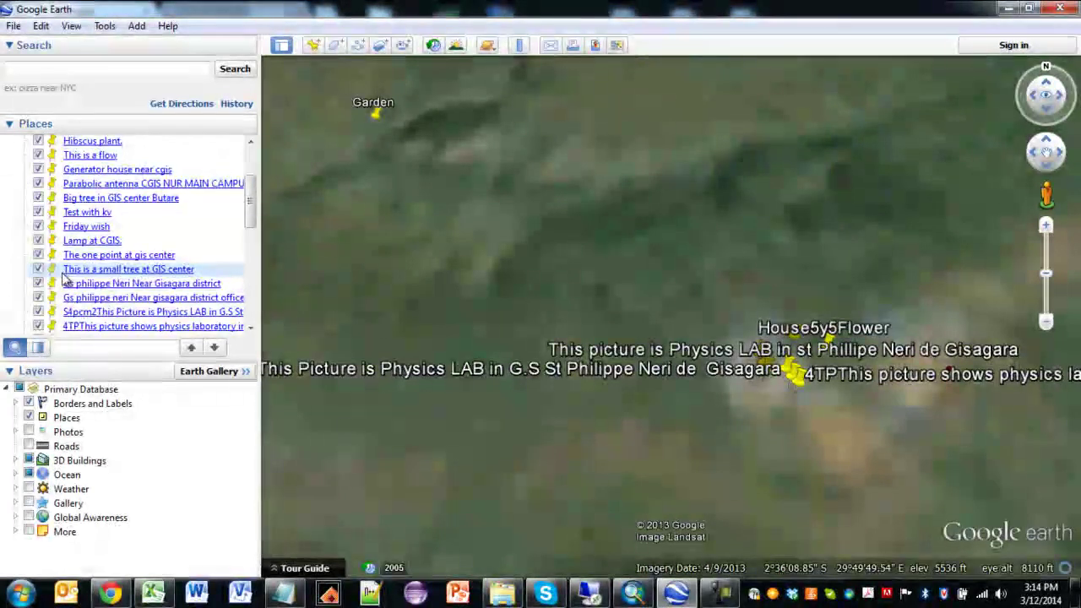
{"action": "left_click", "coordinate": [375, 117]}
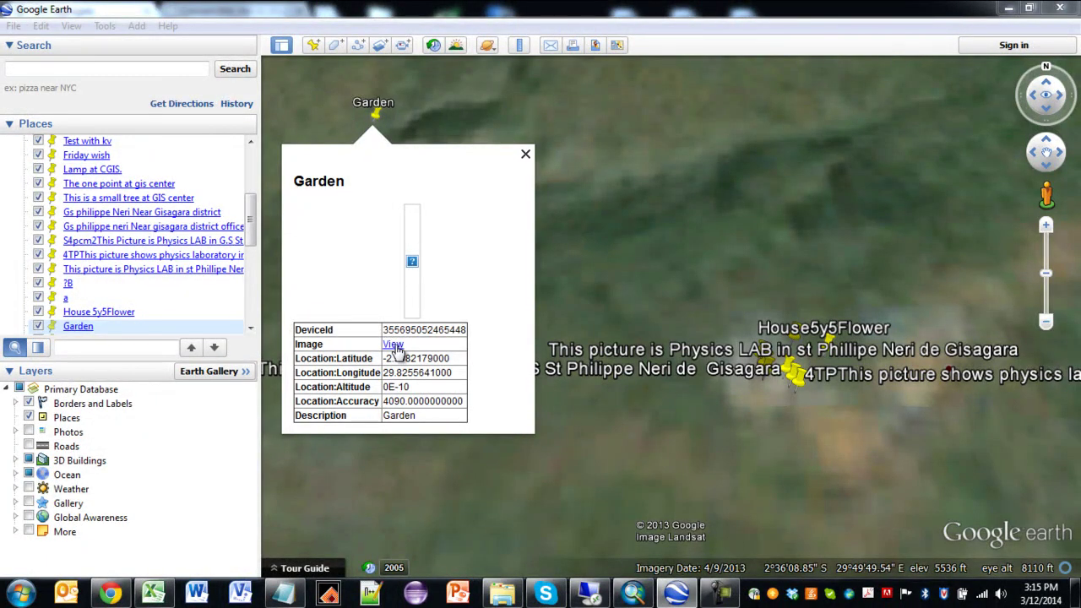
View the Garden placemark's linked image enlarged in the browser, return to Google Earth and close the placemark's details.
{"action": "left_click", "coordinate": [394, 346]}
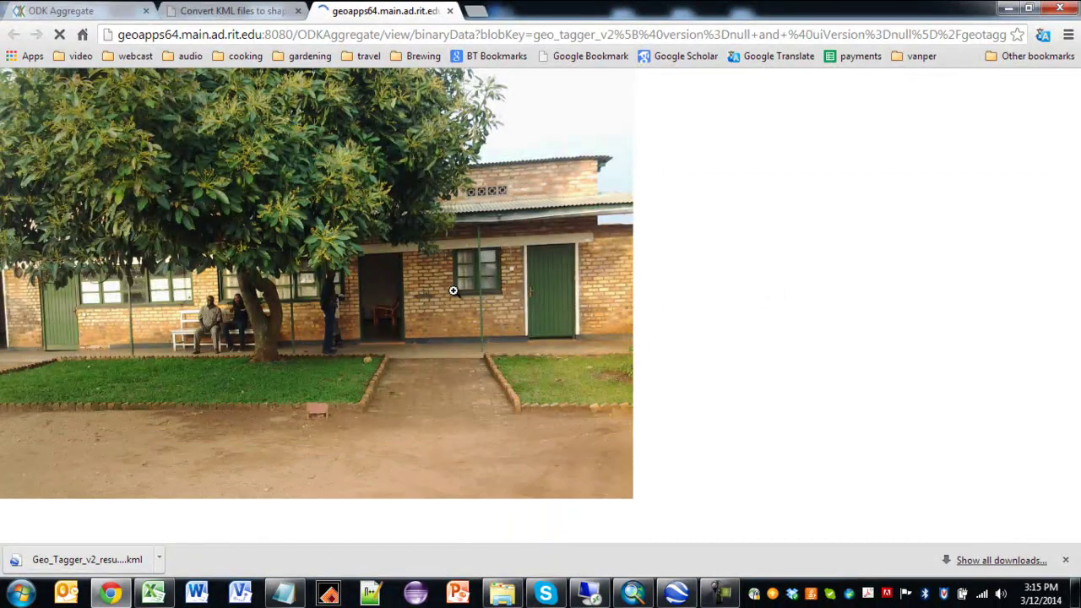
{"action": "left_click", "coordinate": [220, 315]}
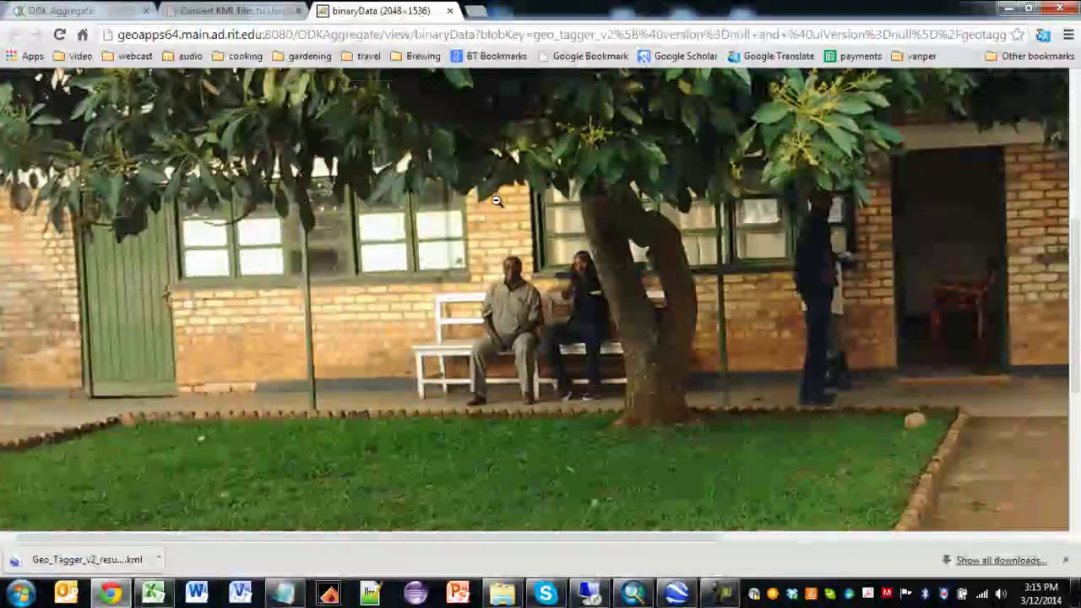
{"action": "left_click", "coordinate": [689, 595]}
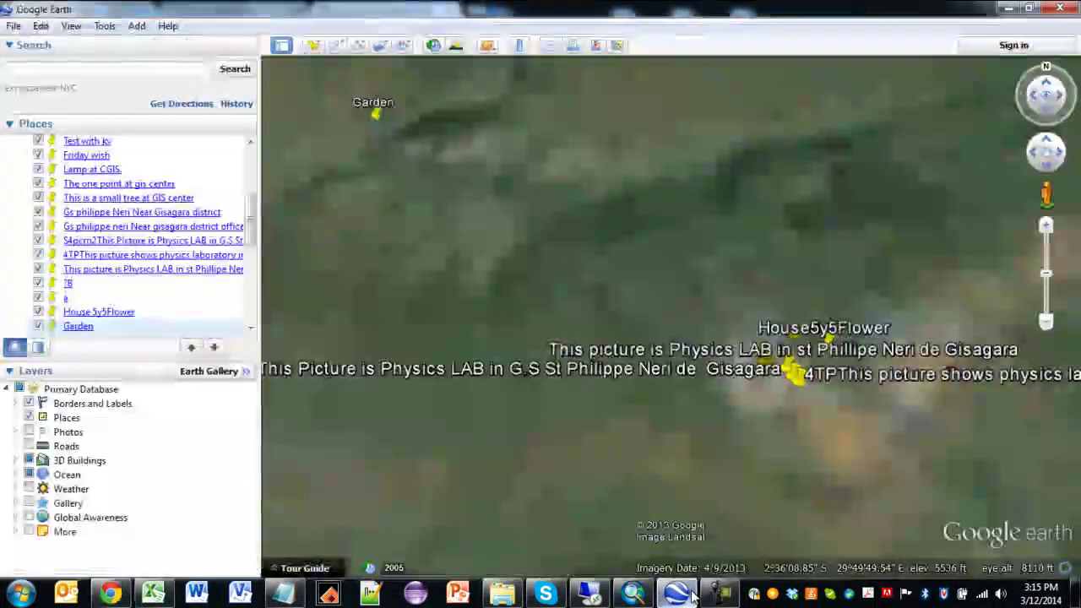
{"action": "left_click", "coordinate": [375, 113]}
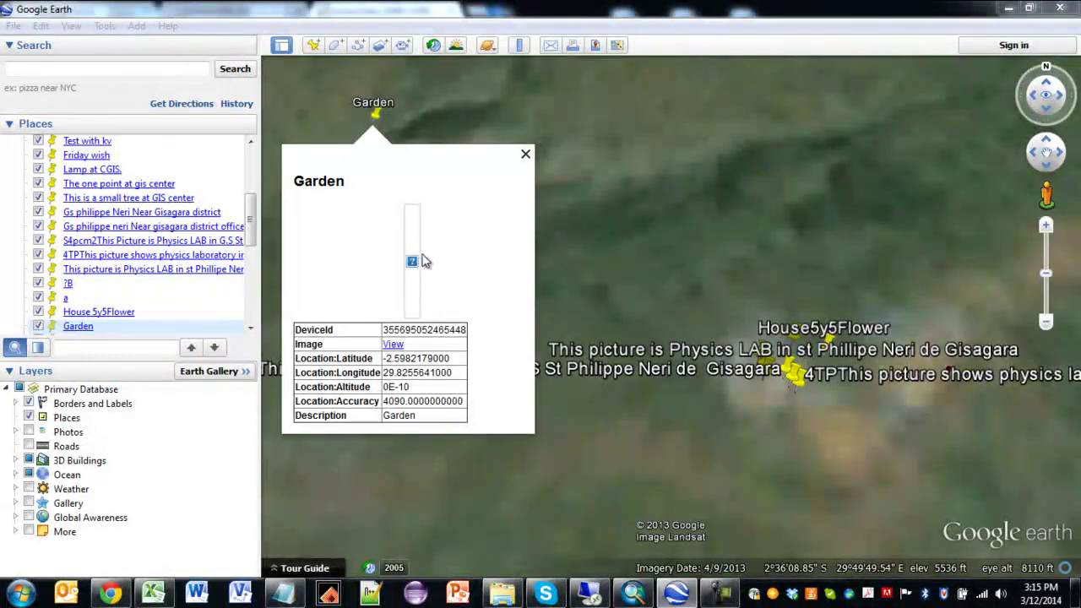
{"action": "left_click", "coordinate": [525, 154]}
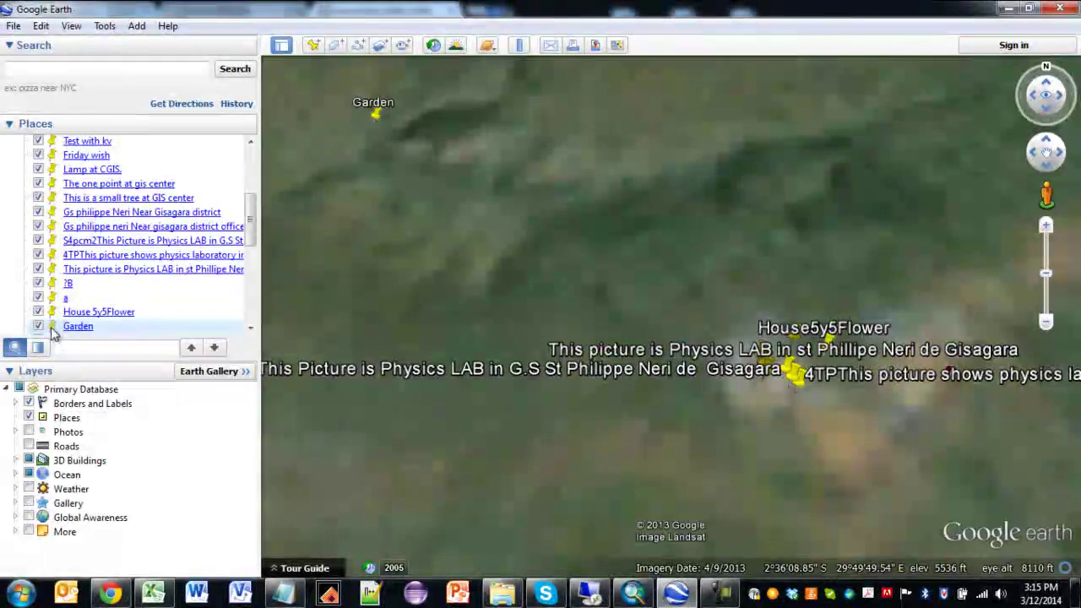
Change the Garden placemark's icon from the yellow pushpin to the blue arrowhead symbol.
{"action": "right_click", "coordinate": [53, 331]}
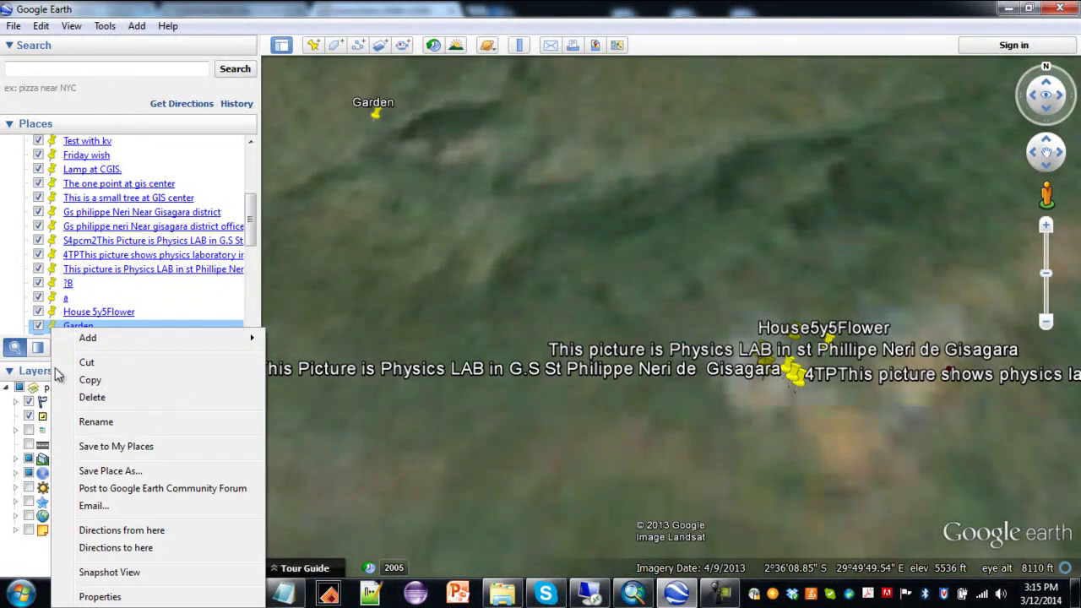
{"action": "left_click", "coordinate": [99, 596]}
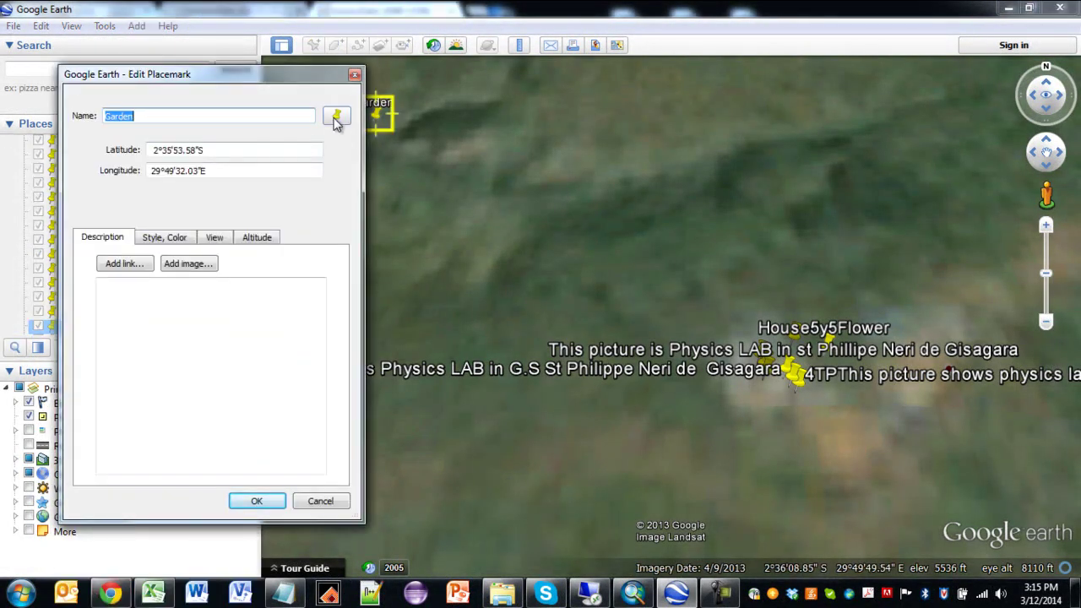
{"action": "left_click", "coordinate": [337, 118]}
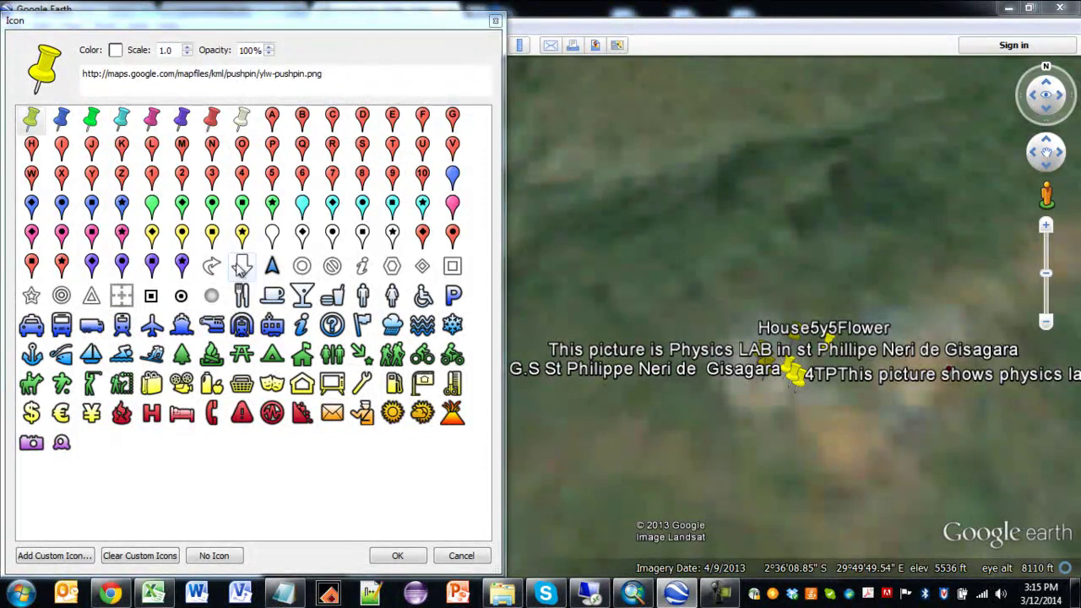
{"action": "left_click", "coordinate": [274, 268]}
{"action": "left_click", "coordinate": [397, 556]}
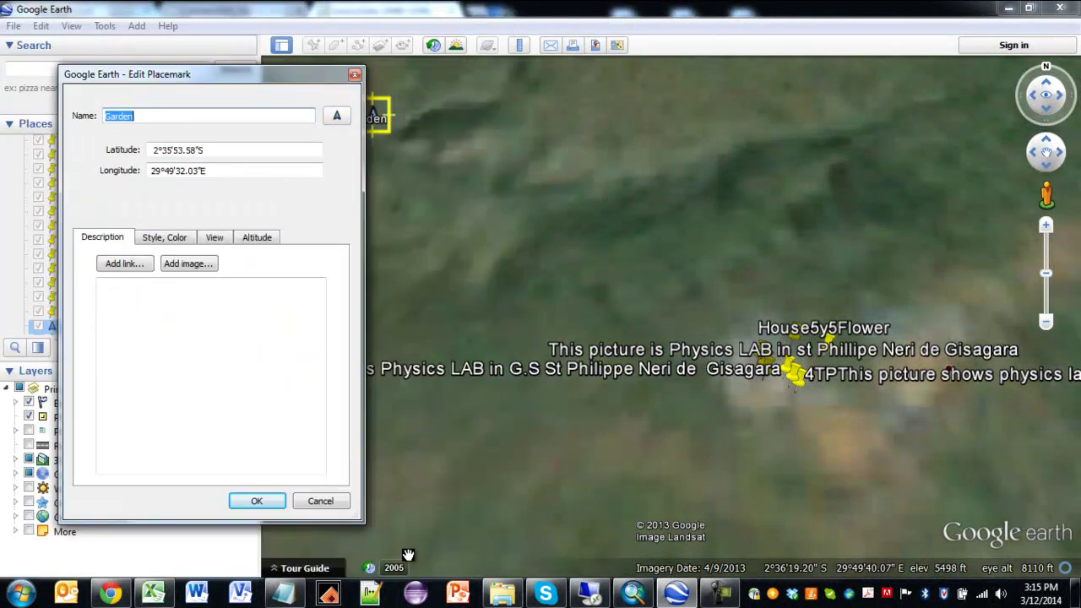
{"action": "left_click", "coordinate": [263, 497]}
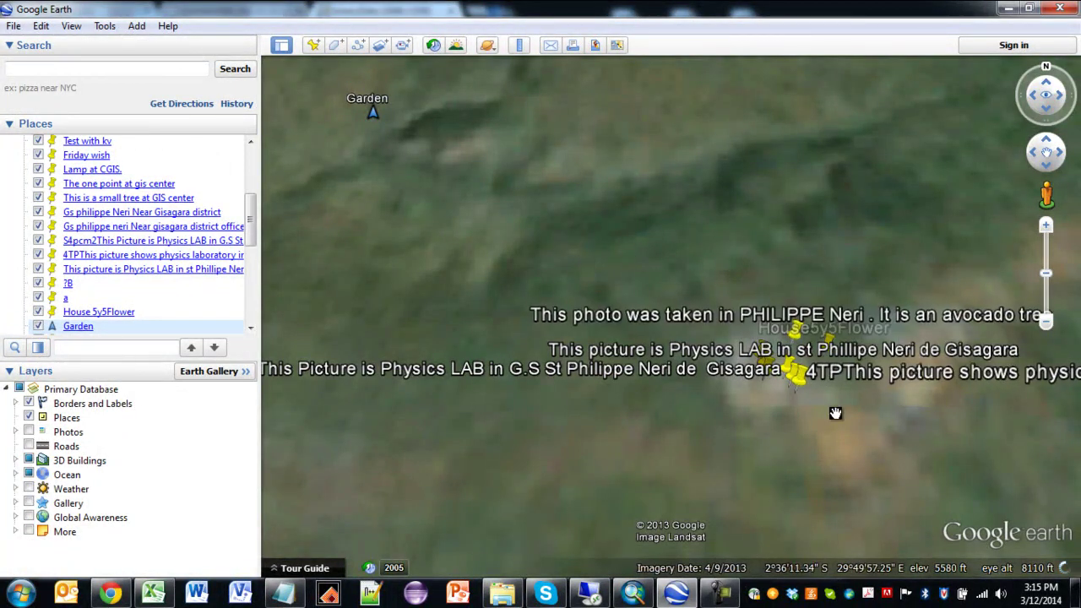
Switch to ArcMap and check its version and license type in the program information.
{"action": "left_click_drag", "start_coordinate": [772, 441], "coordinate": [661, 435]}
{"action": "scroll", "coordinate": [661, 434], "scroll_direction": "down", "scroll_amount": 1}
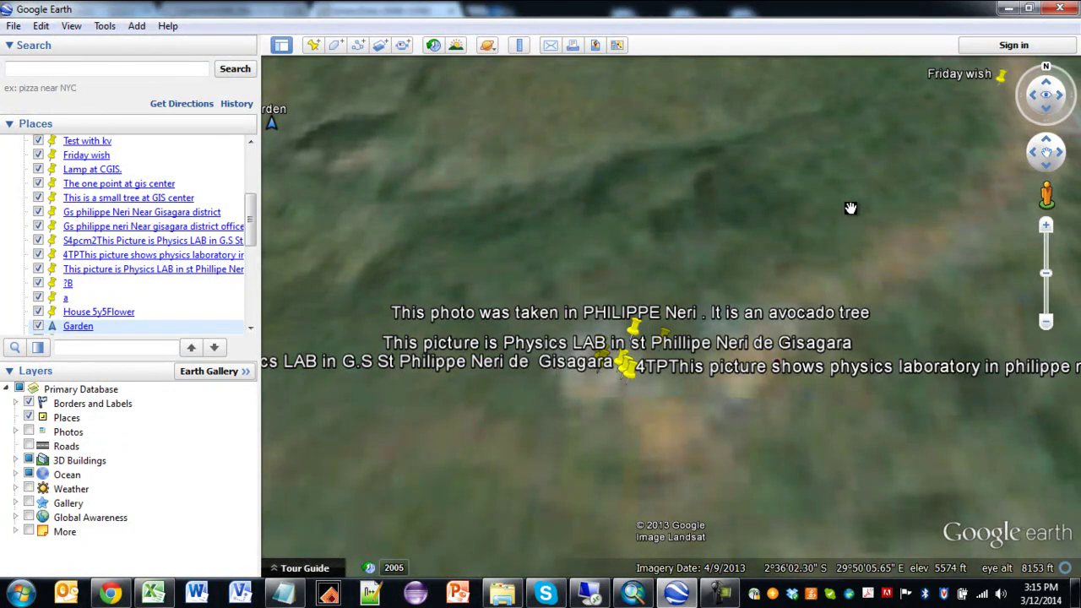
{"action": "left_click", "coordinate": [1007, 9]}
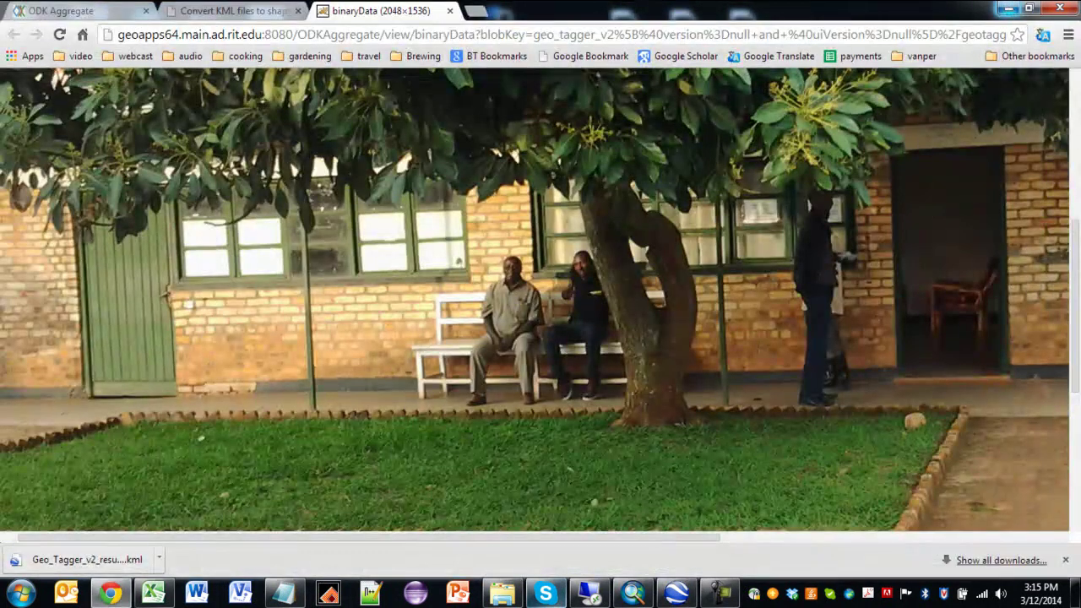
{"action": "left_click", "coordinate": [617, 598]}
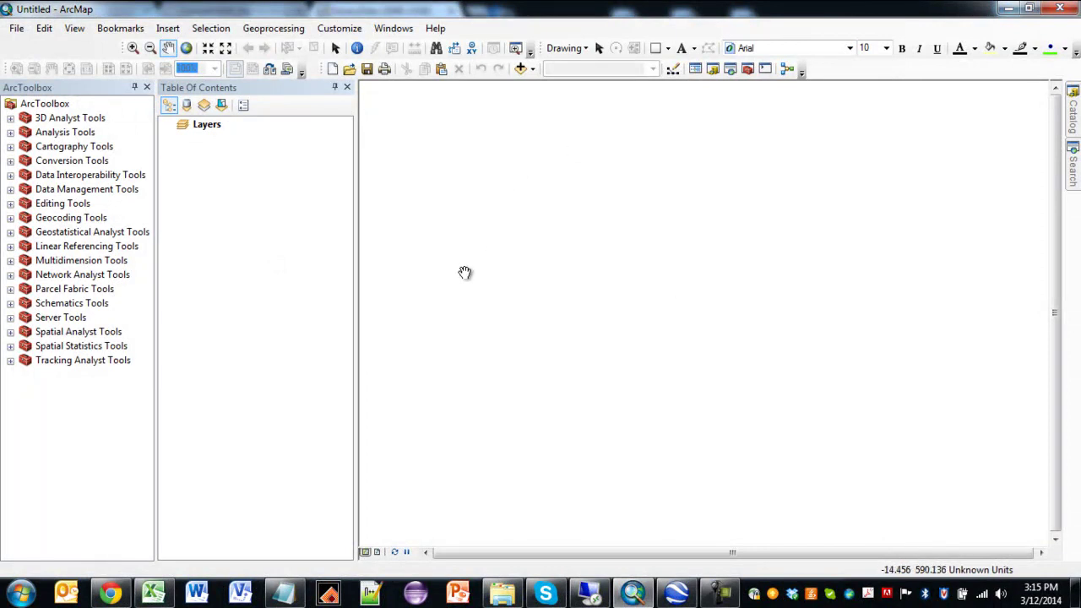
{"action": "left_click", "coordinate": [445, 28]}
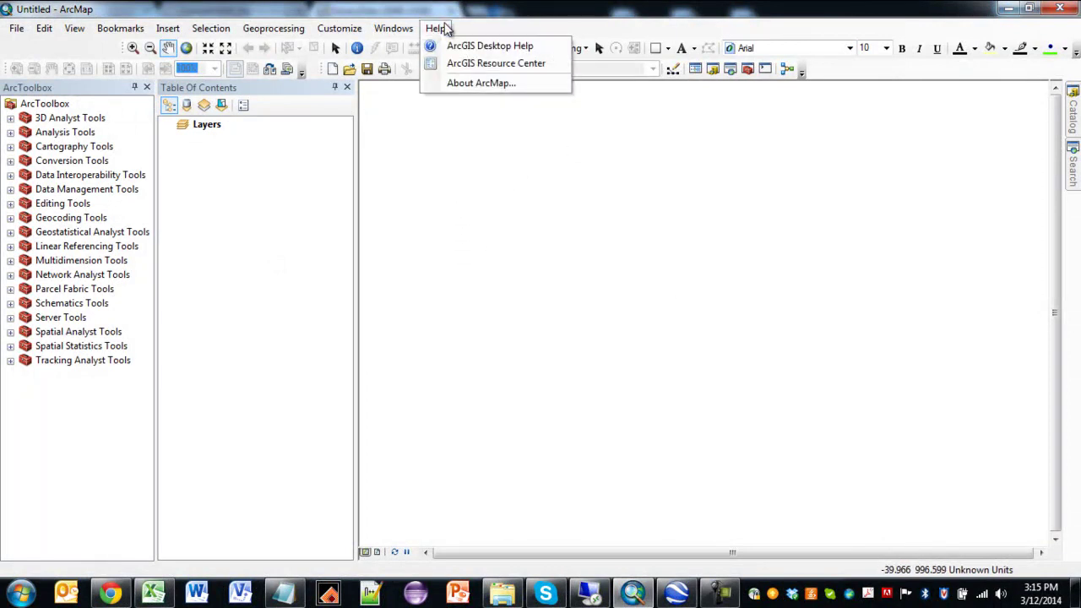
{"action": "left_click", "coordinate": [494, 80]}
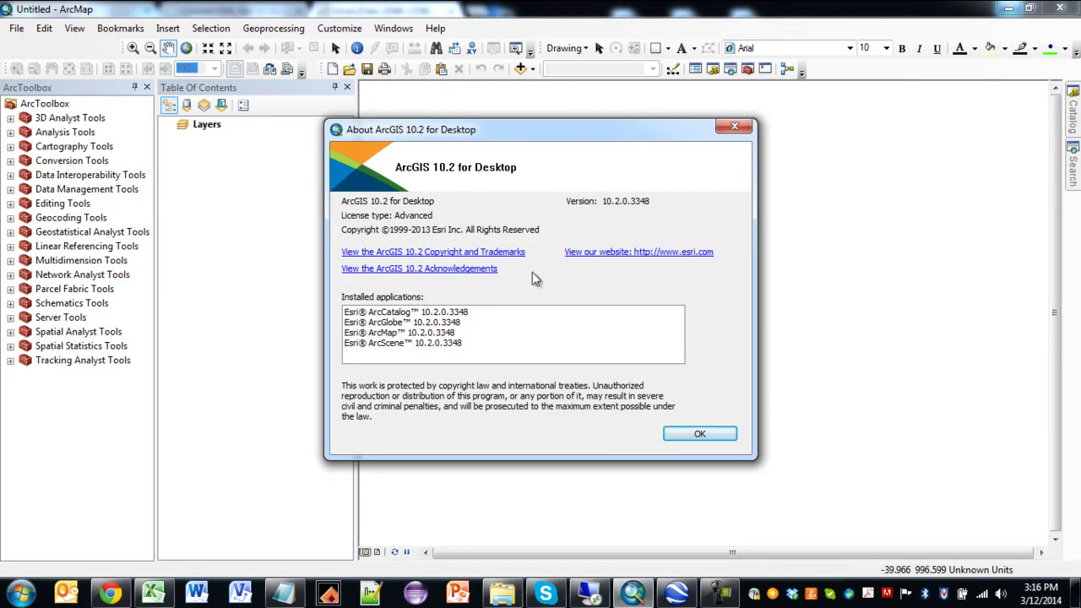
{"action": "left_click", "coordinate": [698, 436]}
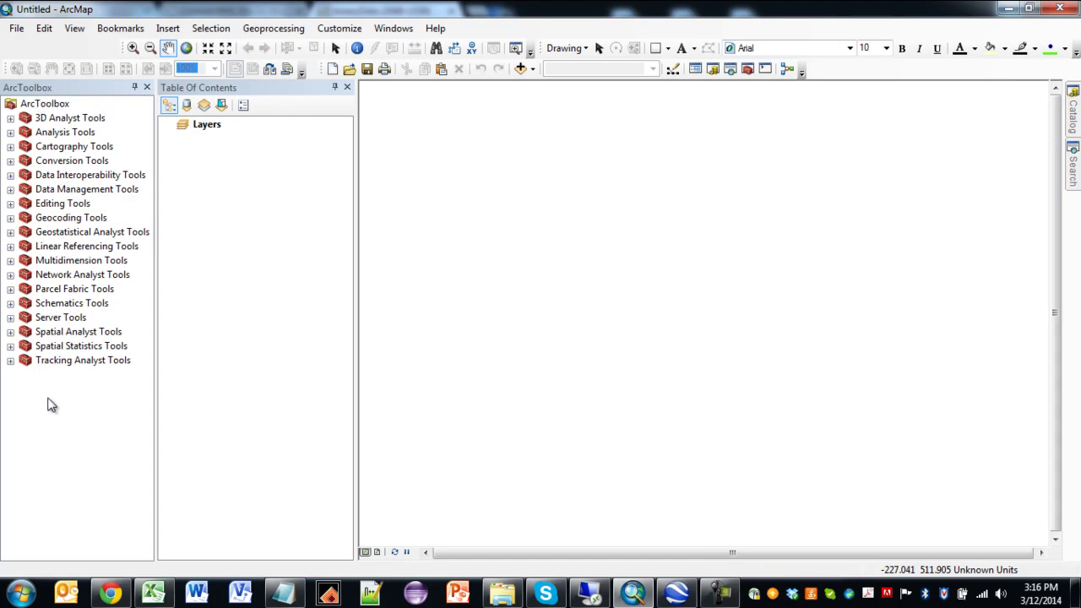
Locate the KML To Layer tool in the From KML toolset of the Conversion Tools toolbox.
{"action": "left_click", "coordinate": [10, 161]}
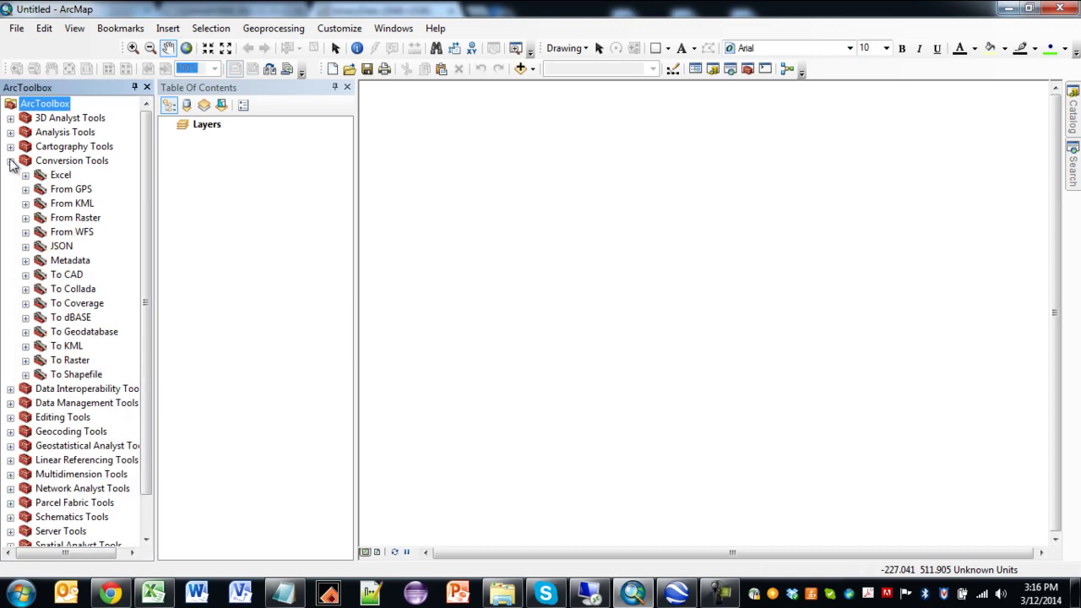
{"action": "left_click", "coordinate": [26, 205]}
{"action": "left_click", "coordinate": [88, 217]}
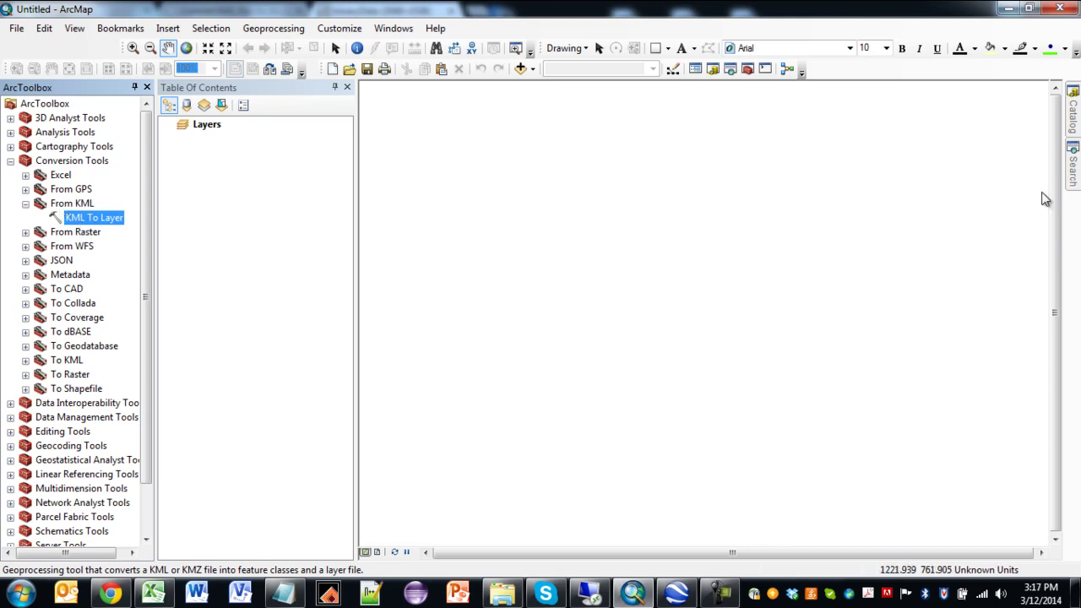
Search the local tools for KML.
{"action": "left_click", "coordinate": [1073, 173]}
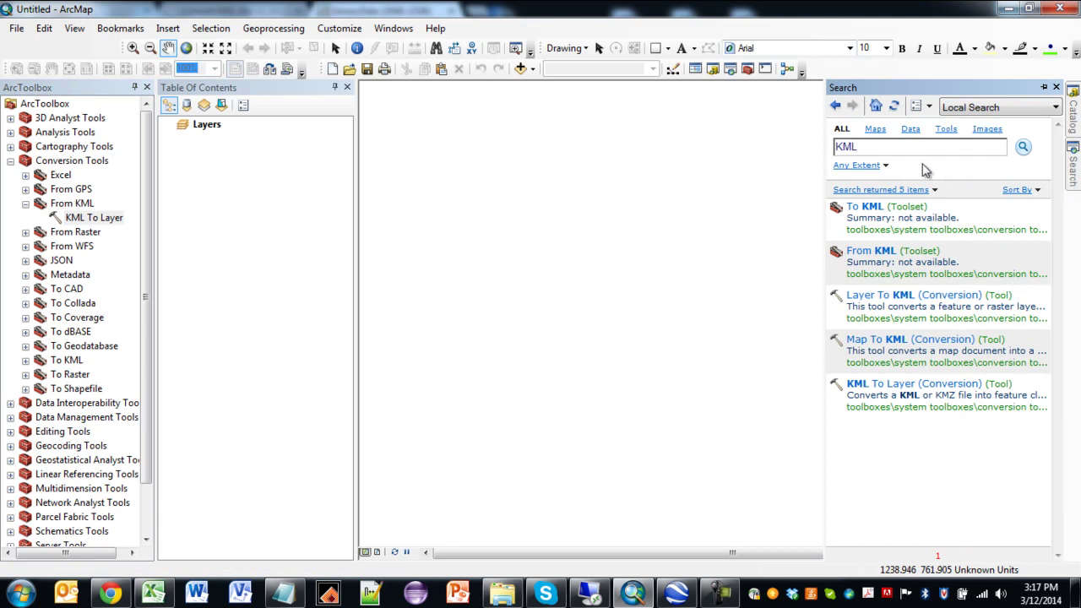
{"action": "left_click_drag", "start_coordinate": [896, 150], "coordinate": [772, 152]}
{"action": "type", "text": "Kml"}
{"action": "type", "text": "L"}
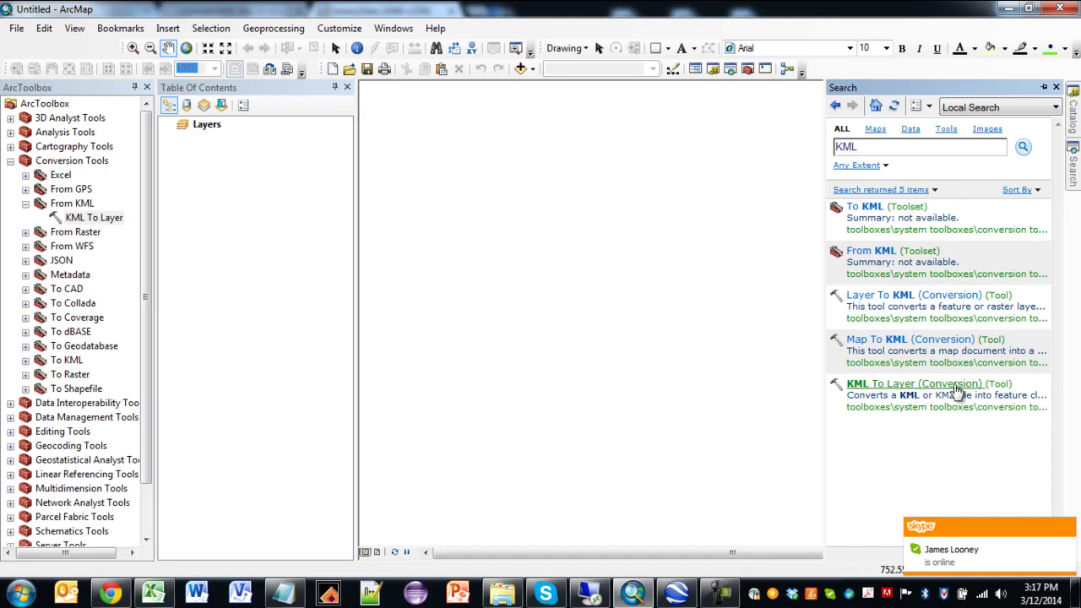
Compare the KML To Layer tool's place in the From KML toolset with the search results and collapse Conversion Tools.
{"action": "left_click", "coordinate": [70, 163]}
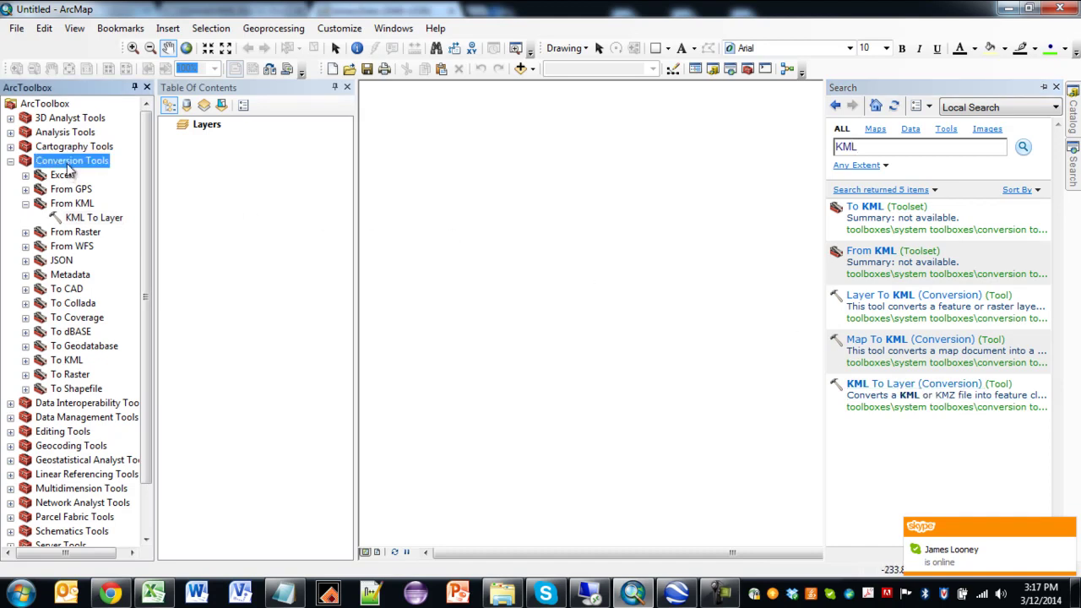
{"action": "left_click", "coordinate": [74, 203]}
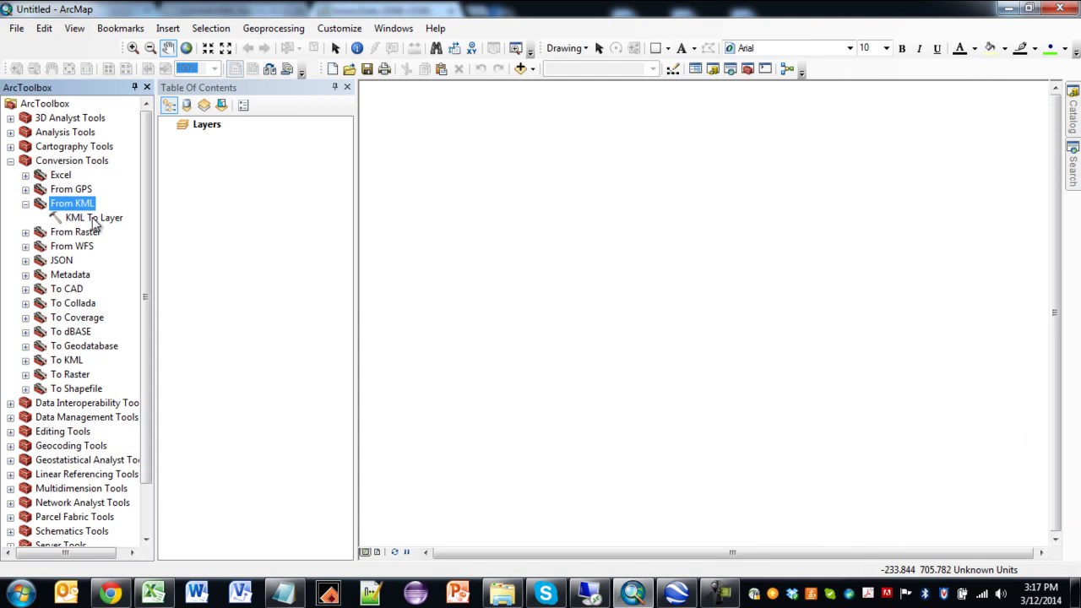
{"action": "left_click", "coordinate": [93, 218]}
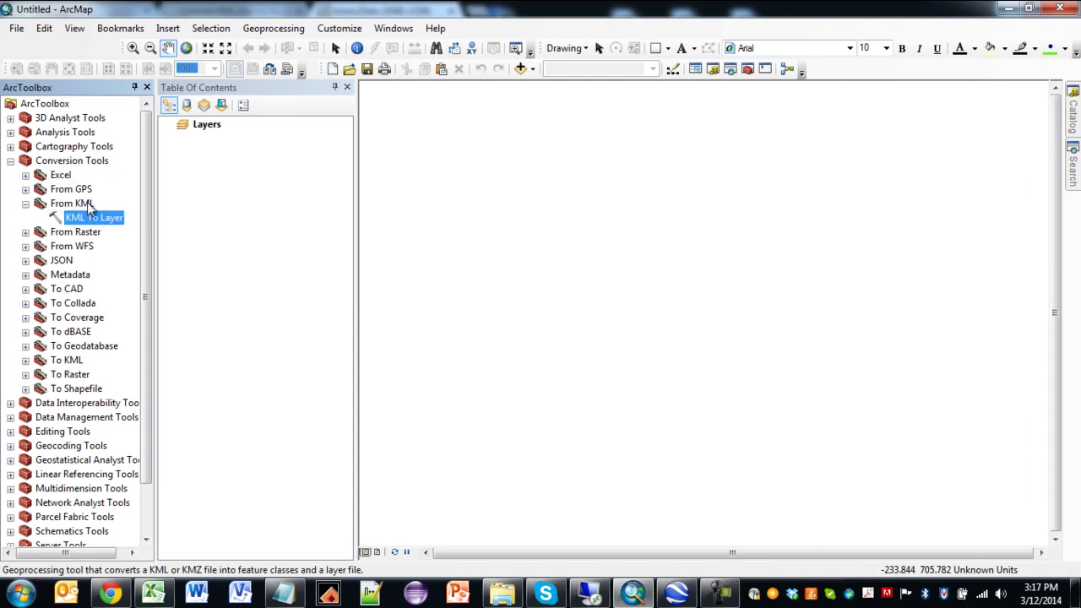
{"action": "left_click", "coordinate": [1072, 165]}
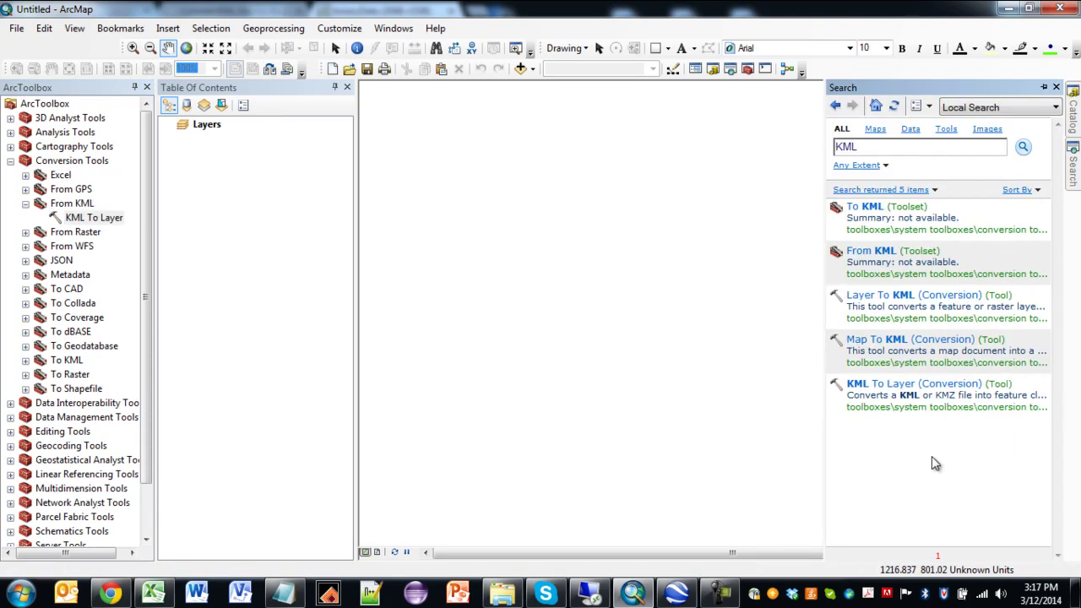
{"action": "left_click", "coordinate": [10, 160]}
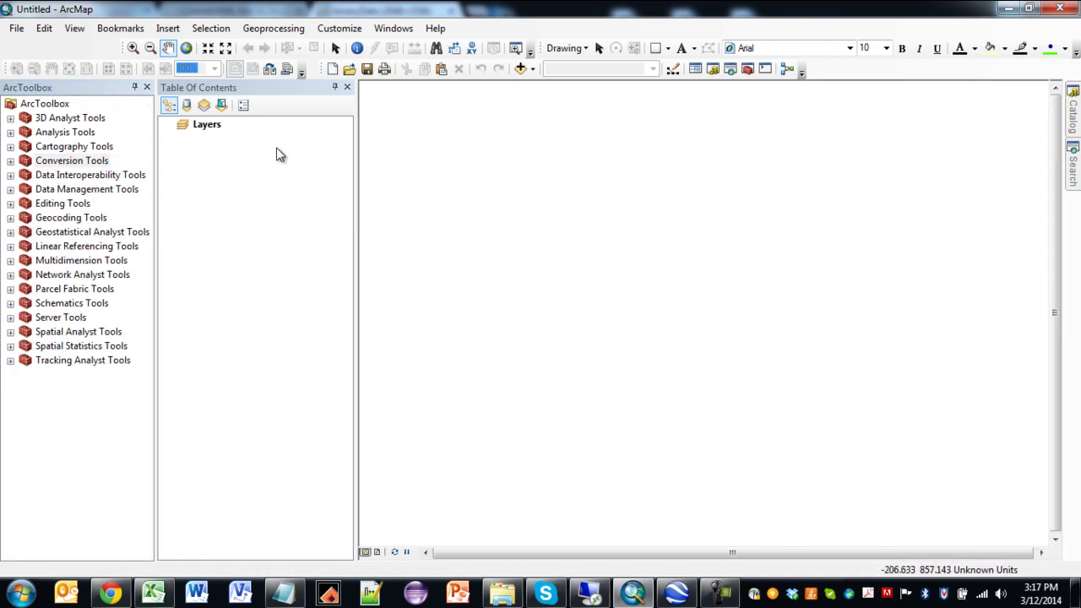
Open the KML To Layer tool from the KML search results and read its description about maintaining symbology.
{"action": "left_click", "coordinate": [1073, 165]}
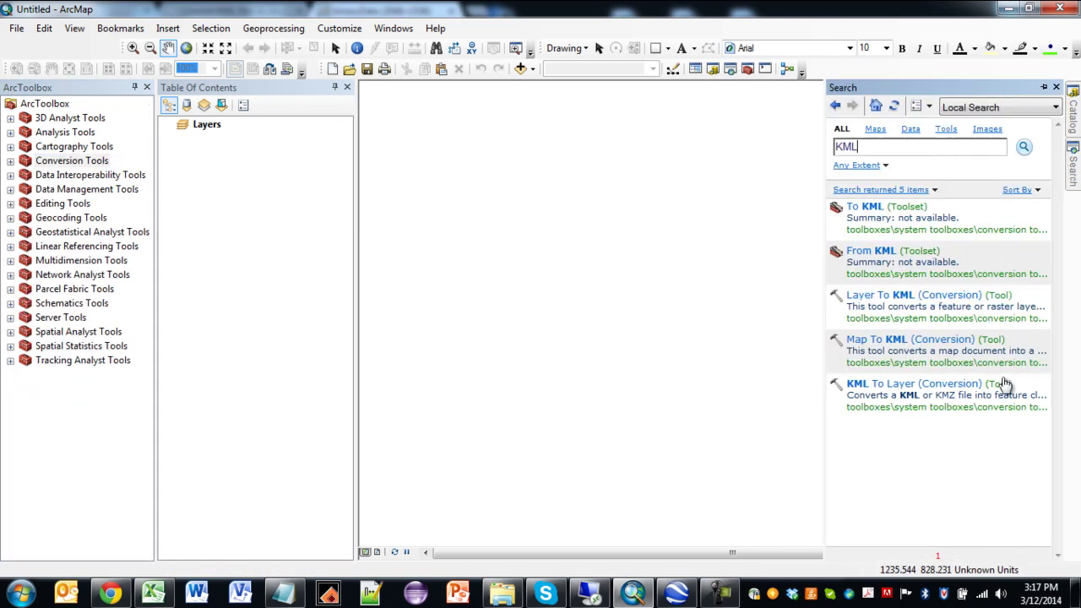
{"action": "left_click", "coordinate": [918, 387]}
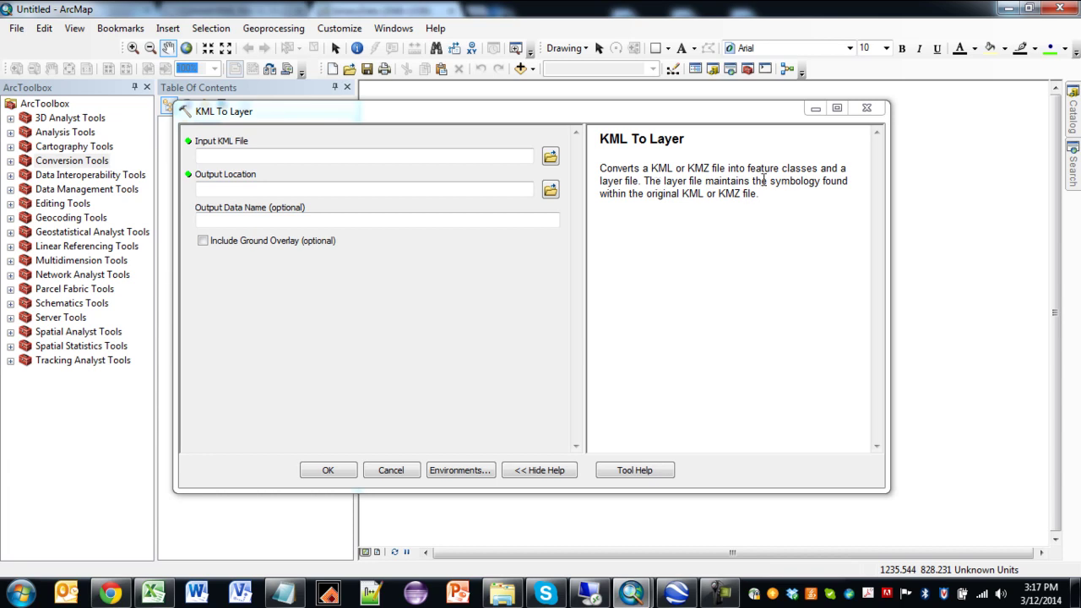
{"action": "left_click_drag", "start_coordinate": [648, 181], "coordinate": [769, 197]}
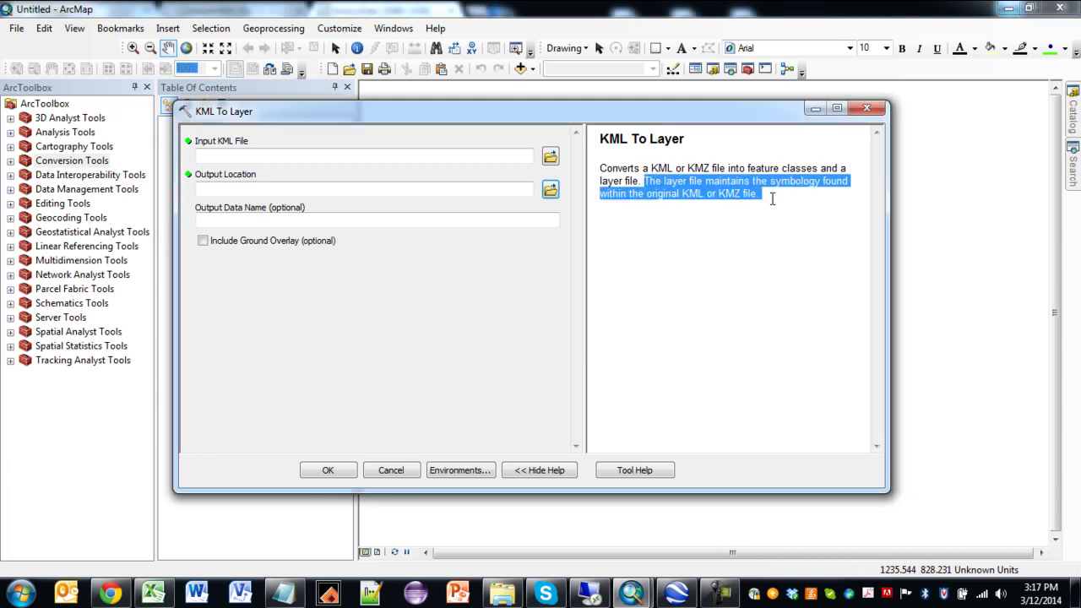
{"action": "left_click", "coordinate": [743, 295]}
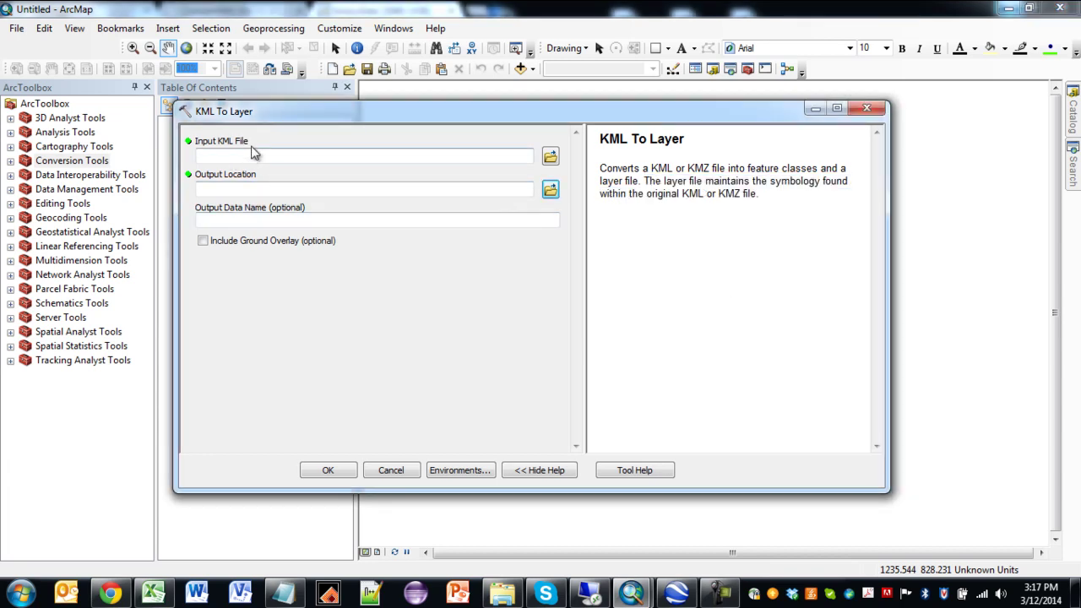
Set the input KML file to C:\temp\Geo_Tagger_v2_results.kml and show the help for the output location.
{"action": "left_click", "coordinate": [550, 158]}
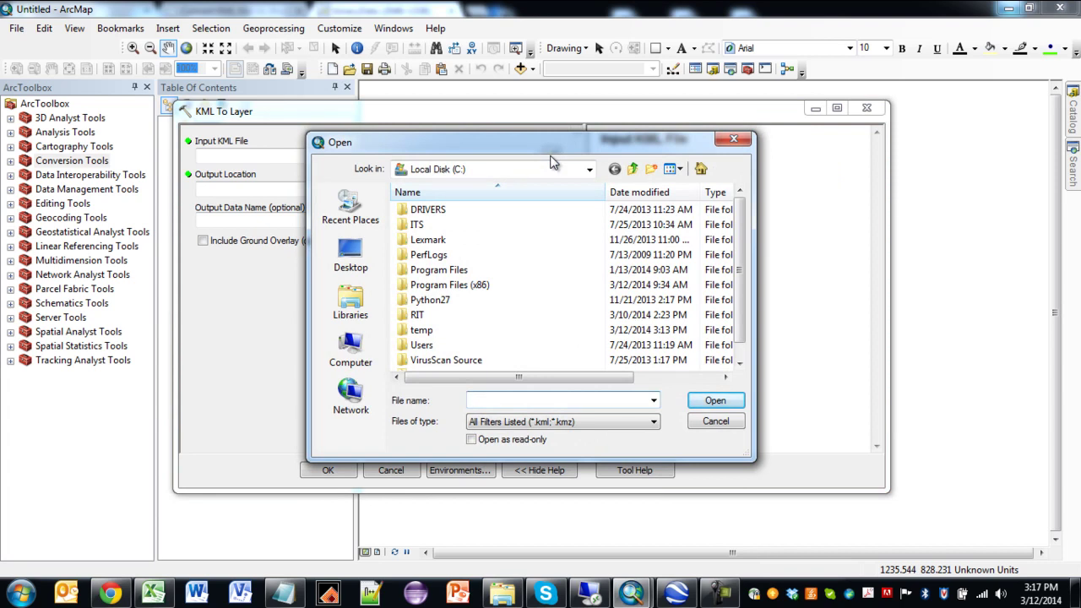
{"action": "left_click_drag", "start_coordinate": [543, 148], "coordinate": [556, 130]}
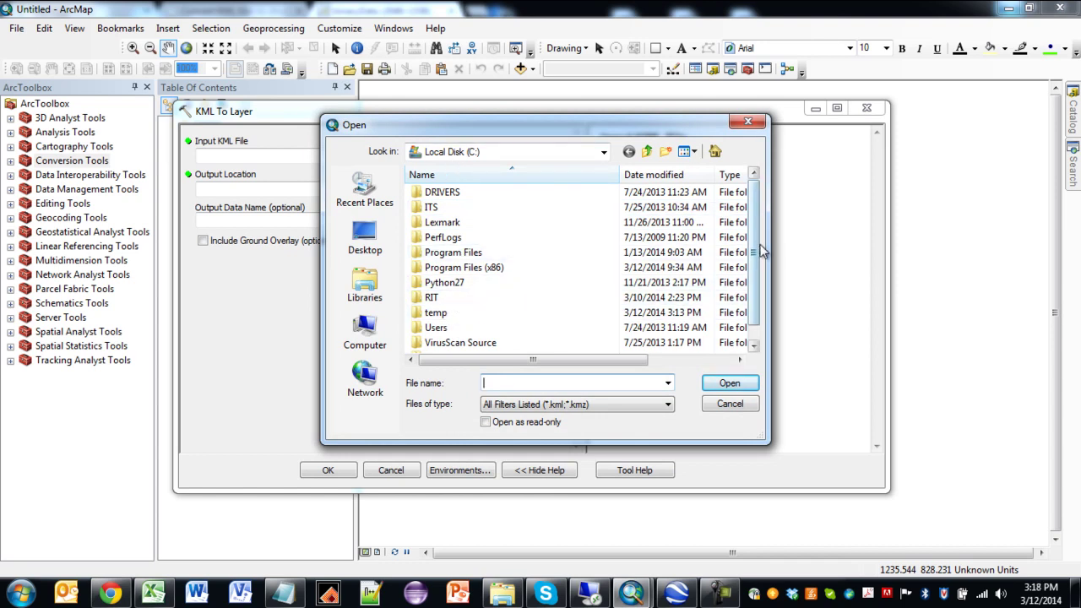
{"action": "double_click", "coordinate": [436, 317]}
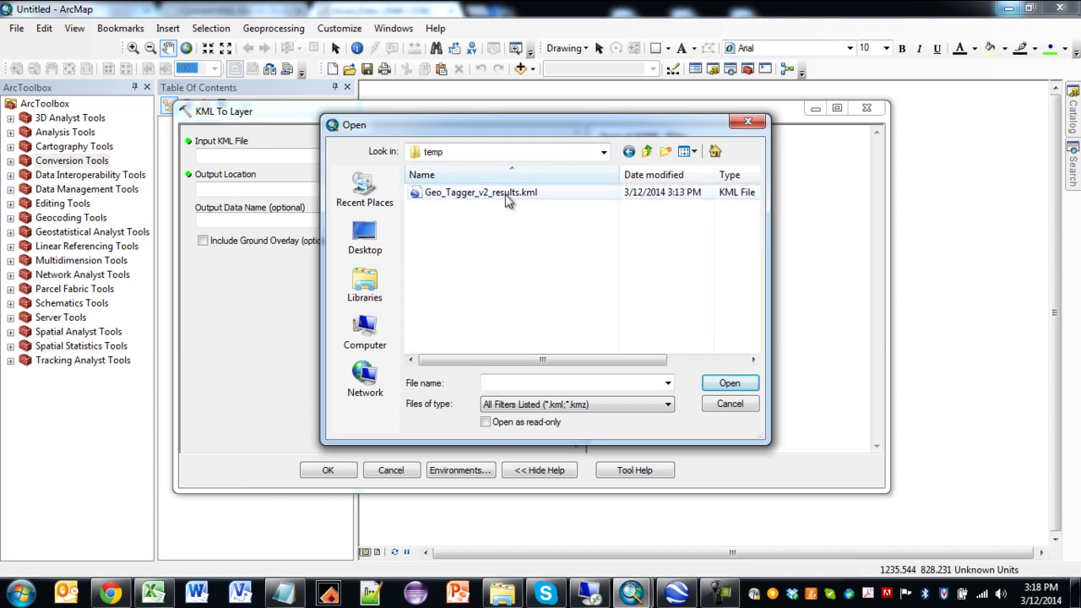
{"action": "left_click", "coordinate": [505, 192]}
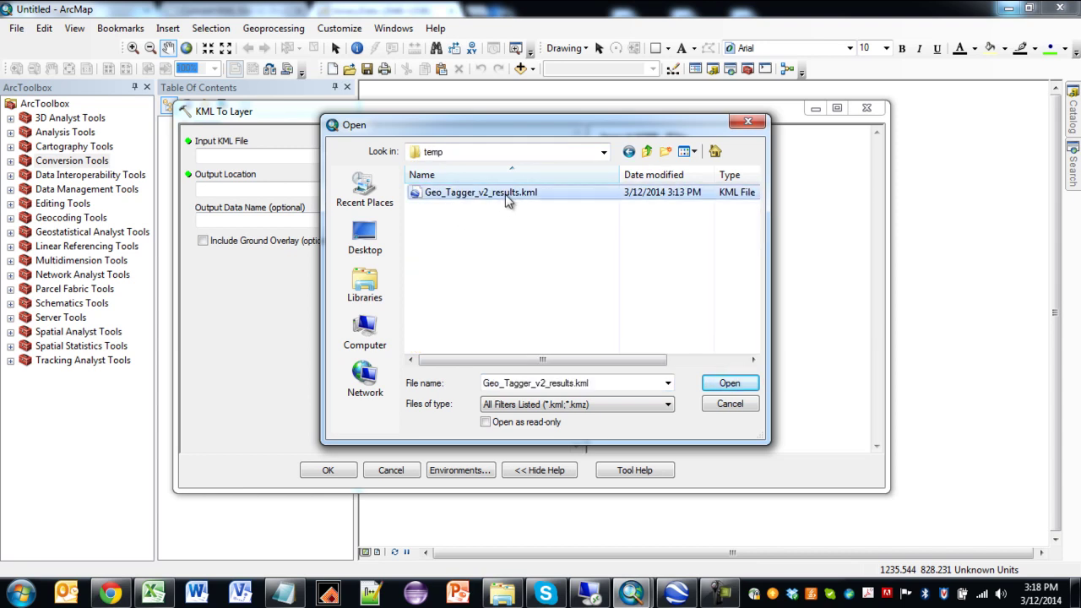
{"action": "left_click", "coordinate": [728, 384]}
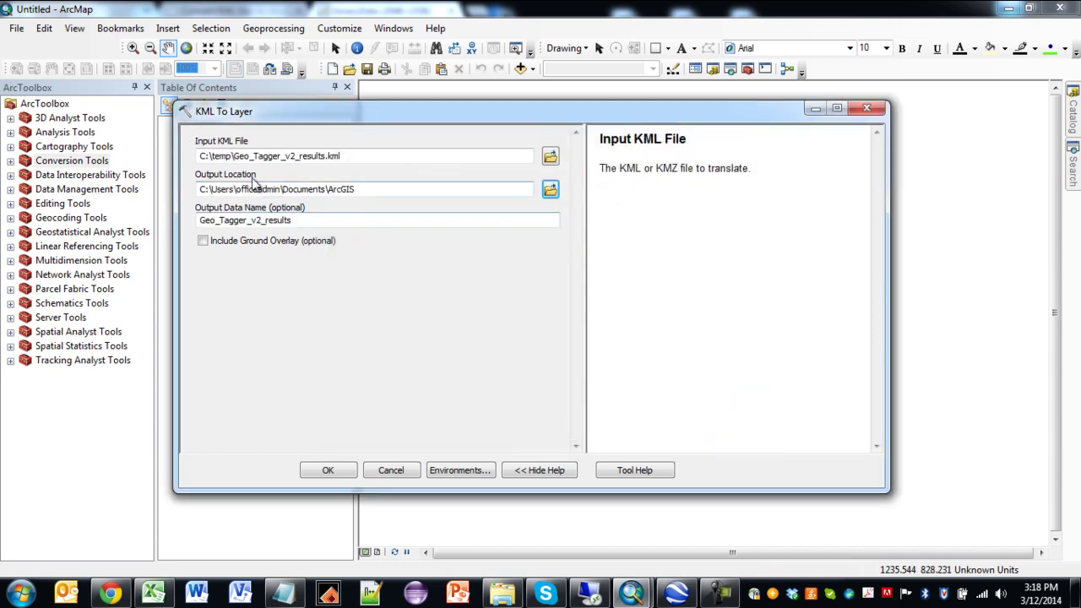
{"action": "left_click", "coordinate": [364, 190]}
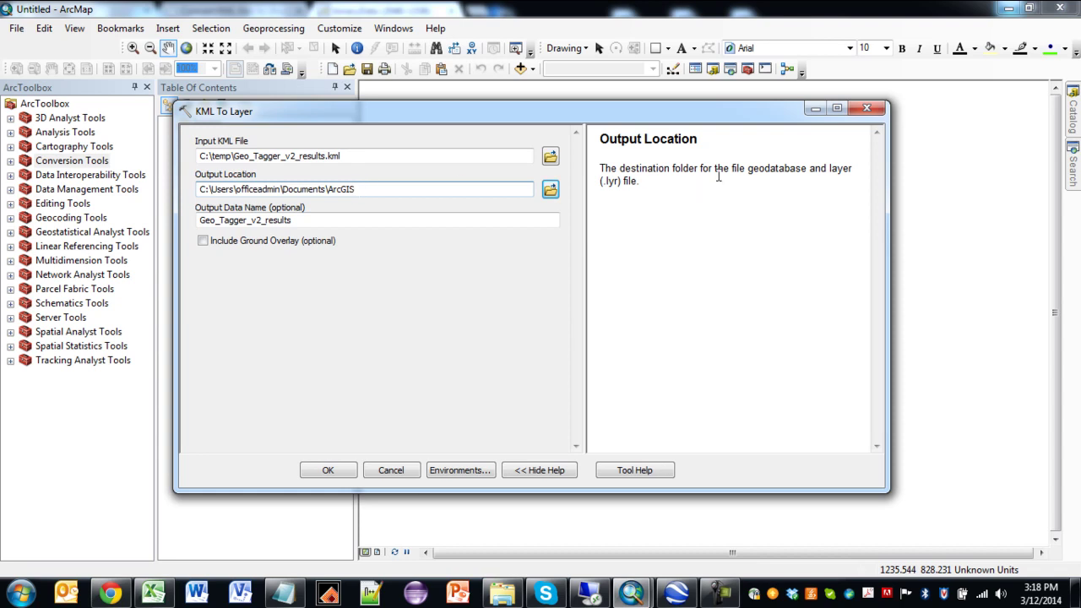
Set the output location for the file geodatabase and layer file to the C:\temp folder.
{"action": "left_click_drag", "start_coordinate": [729, 168], "coordinate": [836, 182]}
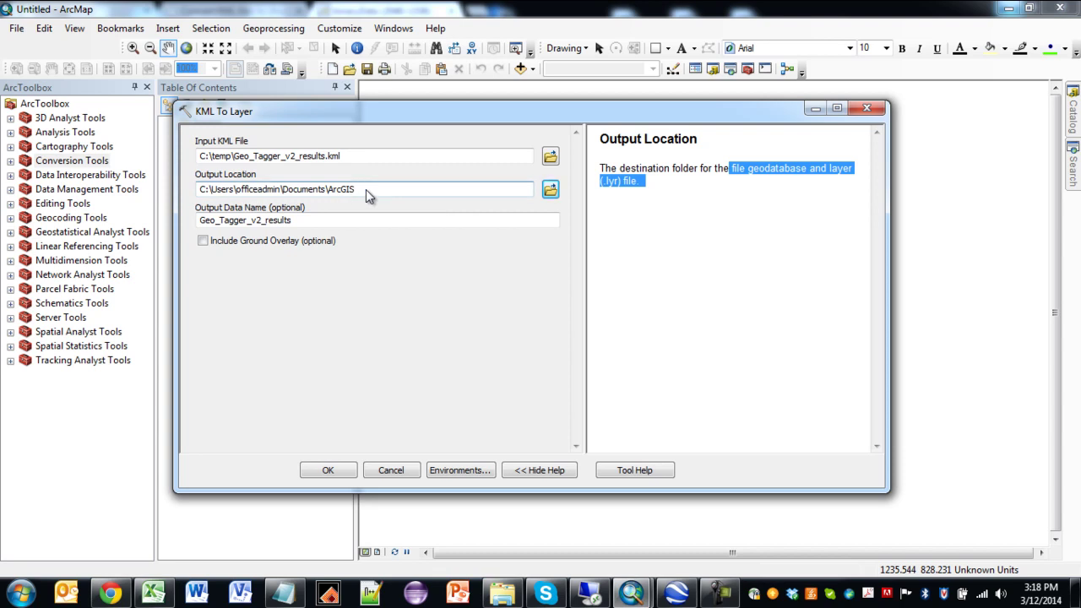
{"action": "left_click_drag", "start_coordinate": [200, 189], "coordinate": [364, 195]}
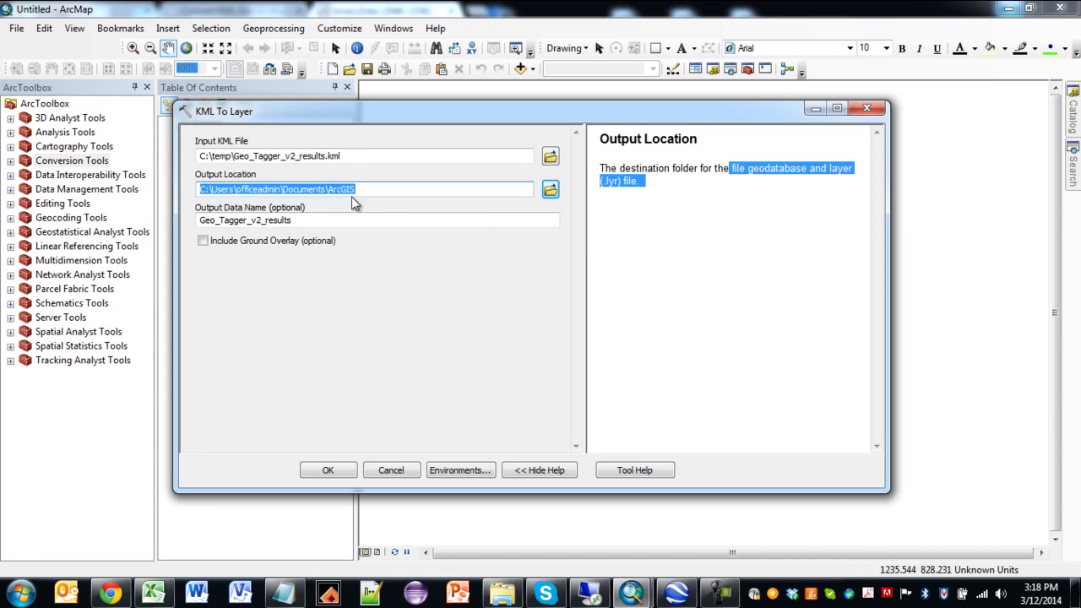
{"action": "left_click", "coordinate": [550, 193]}
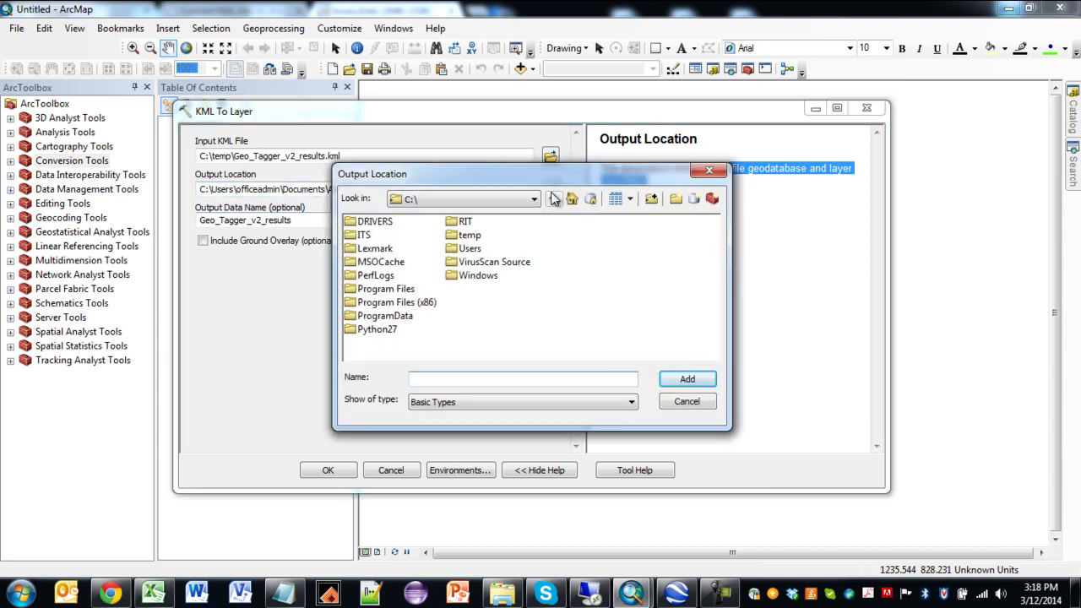
{"action": "double_click", "coordinate": [478, 237]}
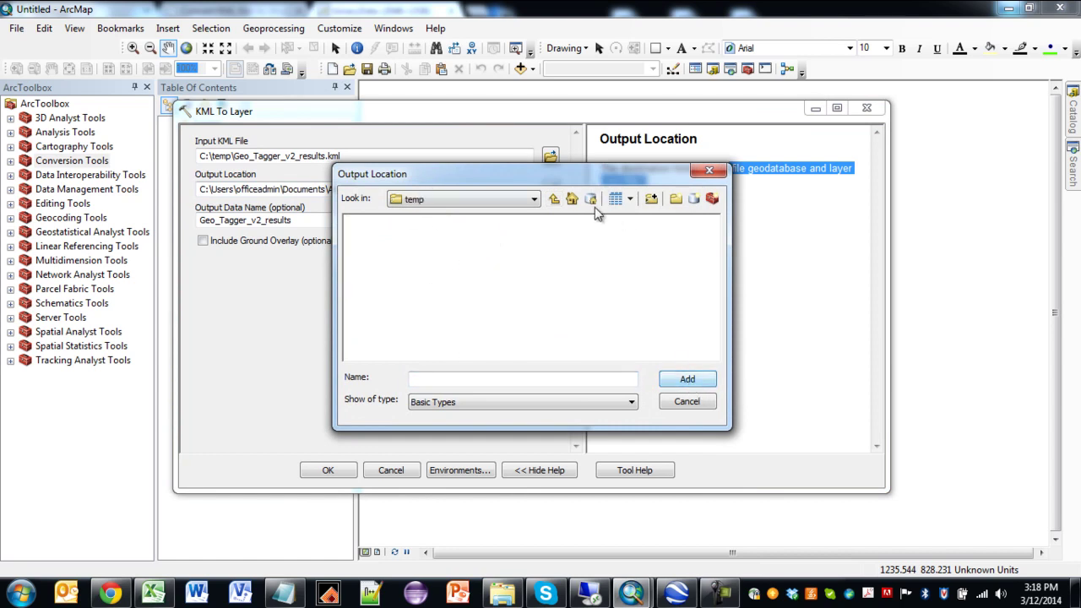
{"action": "left_click", "coordinate": [554, 199]}
{"action": "left_click", "coordinate": [472, 236]}
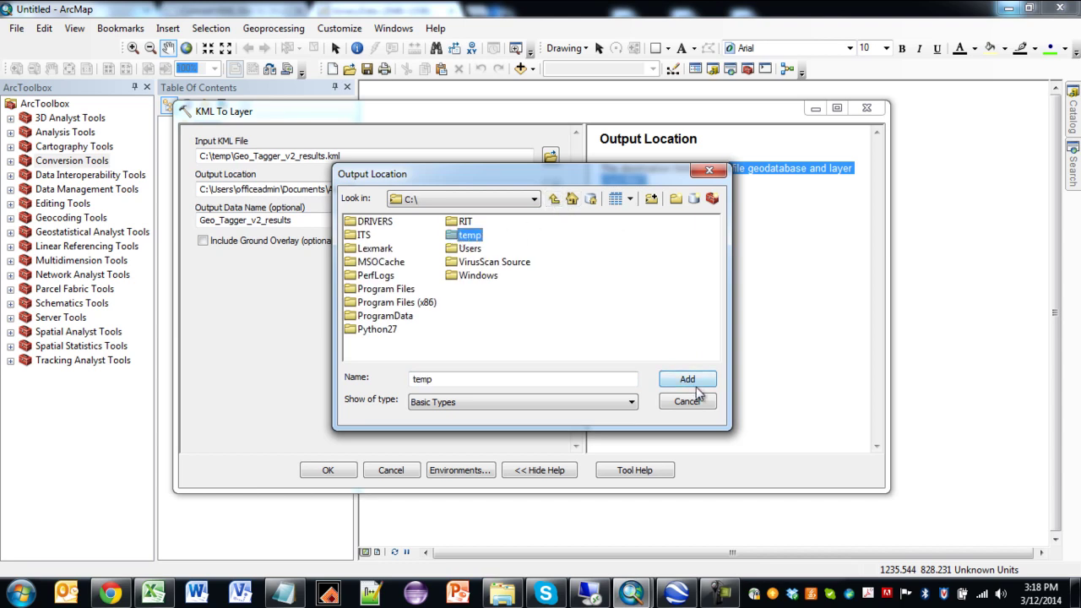
{"action": "left_click", "coordinate": [691, 380]}
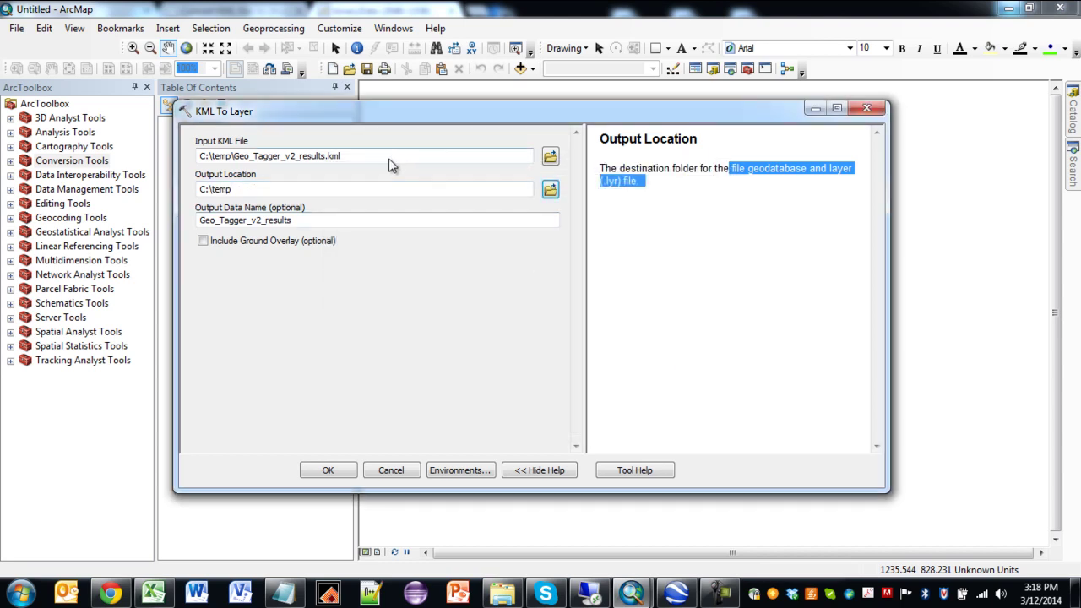
Set the output data name of the KML conversion to school_data.
{"action": "left_click", "coordinate": [301, 221]}
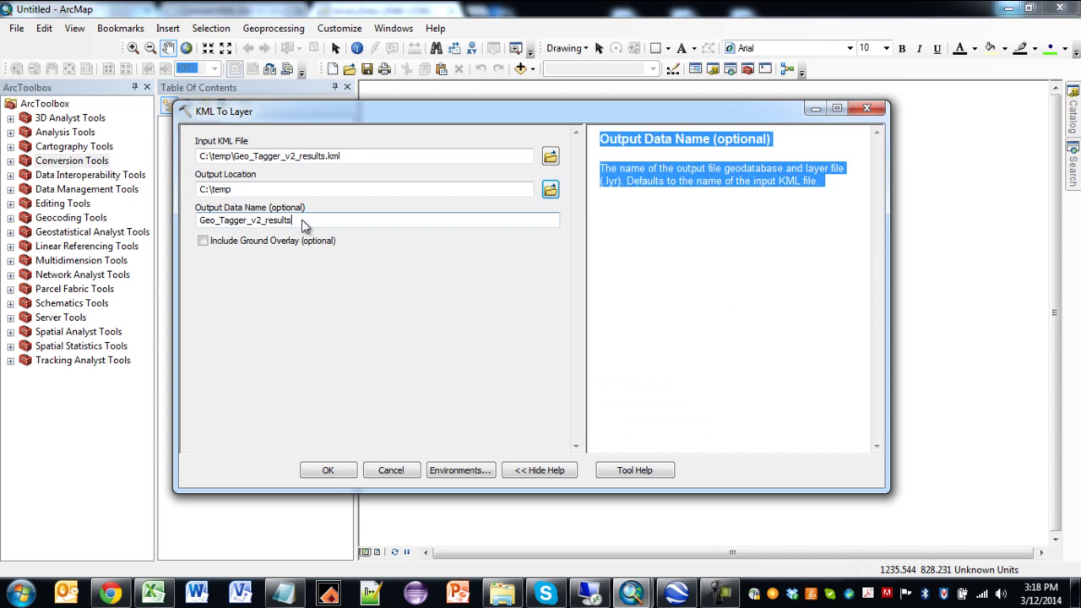
{"action": "left_click", "coordinate": [342, 248]}
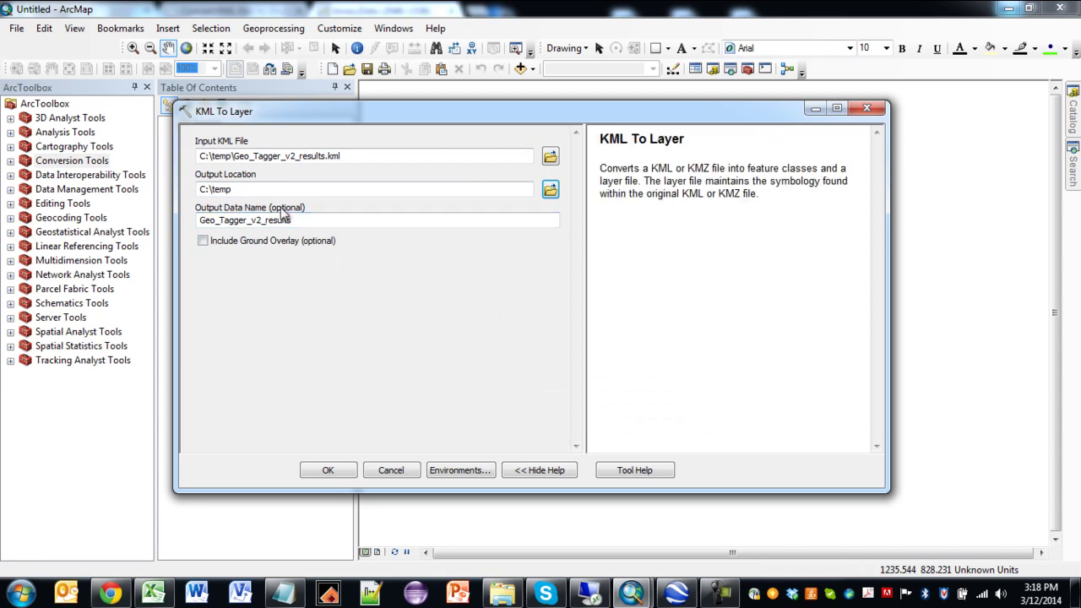
{"action": "left_click", "coordinate": [306, 222]}
{"action": "left_click_drag", "start_coordinate": [311, 224], "coordinate": [199, 223]}
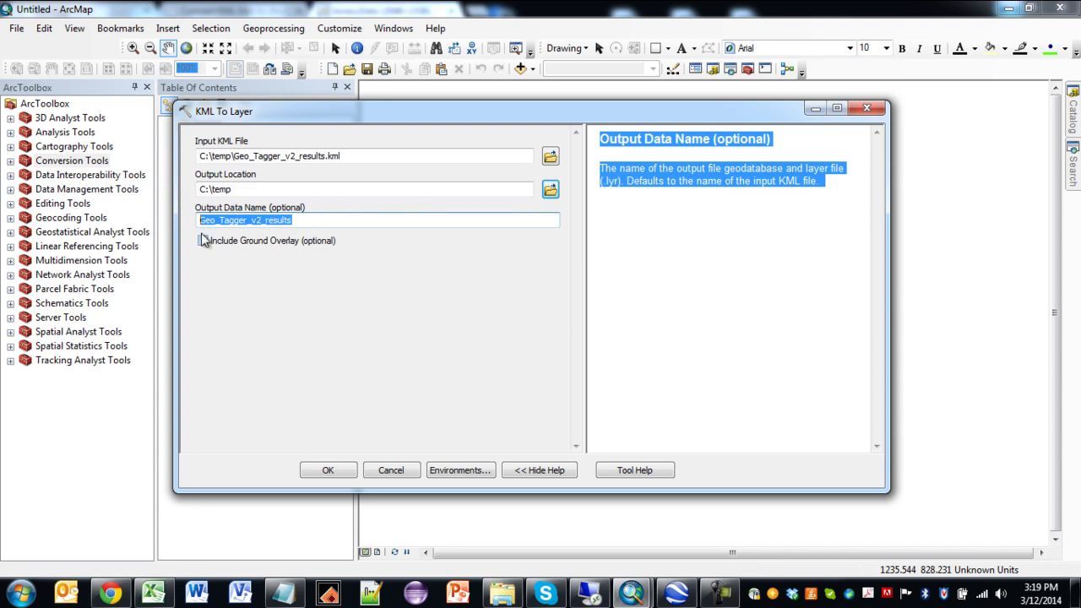
{"action": "type", "text": "school_data"}
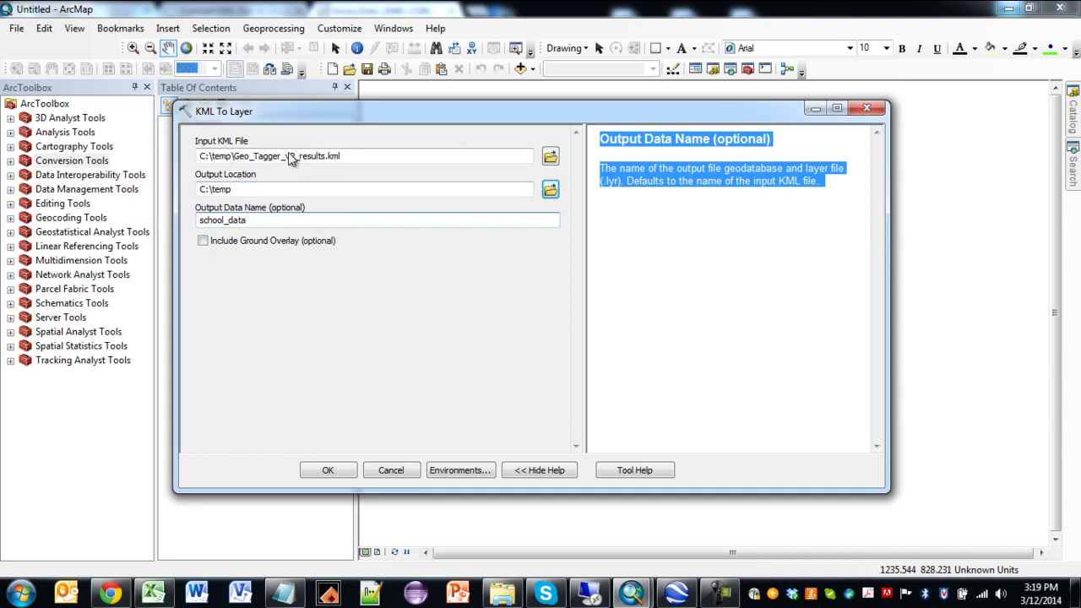
Review the input file, output location and output name help, and run the KML To Layer conversion.
{"action": "left_click", "coordinate": [388, 158]}
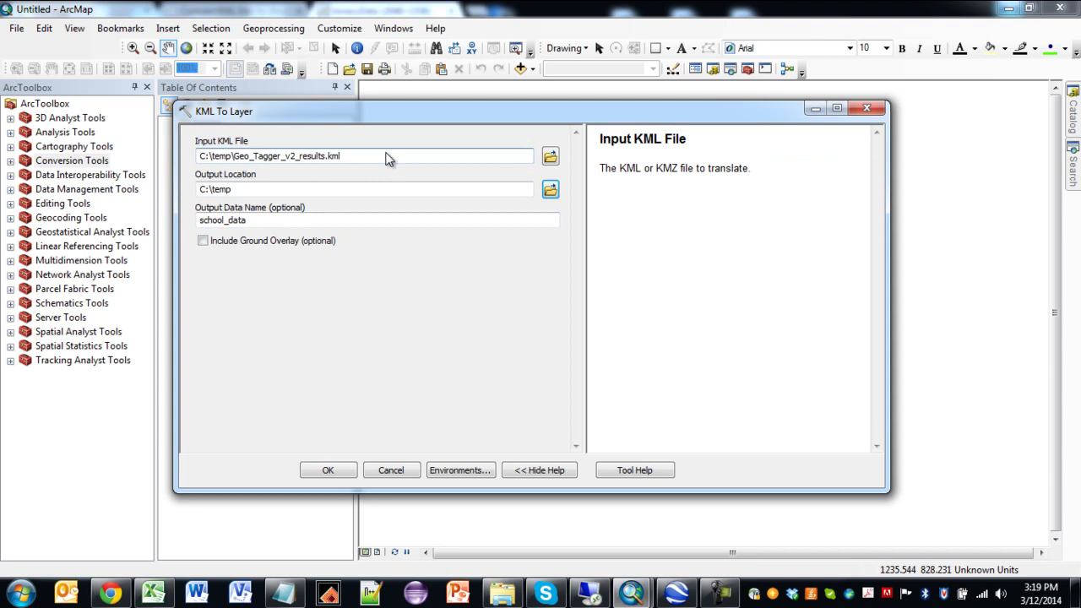
{"action": "left_click", "coordinate": [342, 189]}
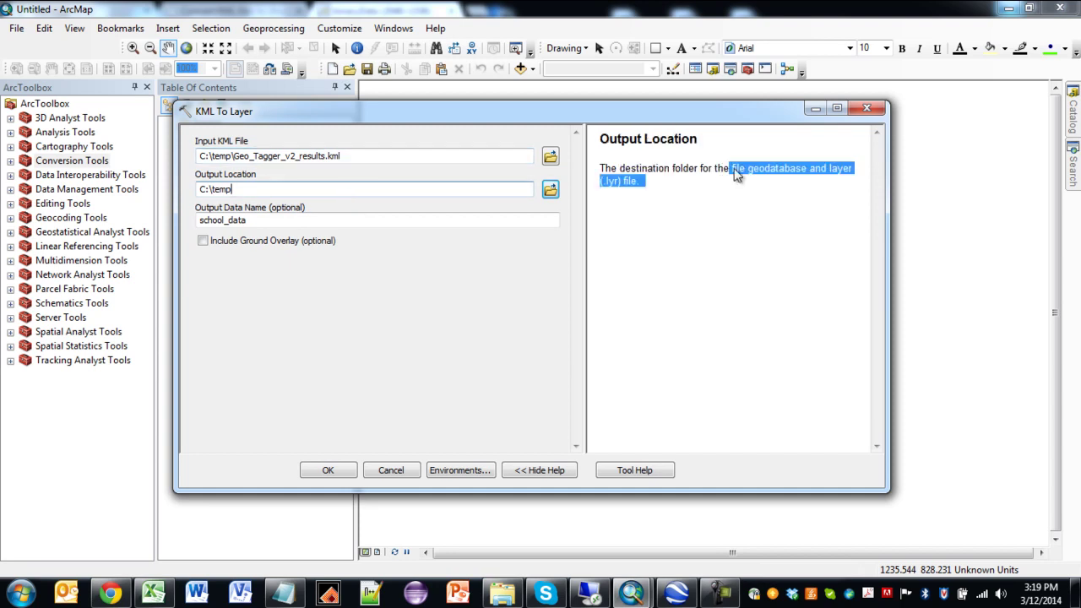
{"action": "left_click", "coordinate": [307, 219]}
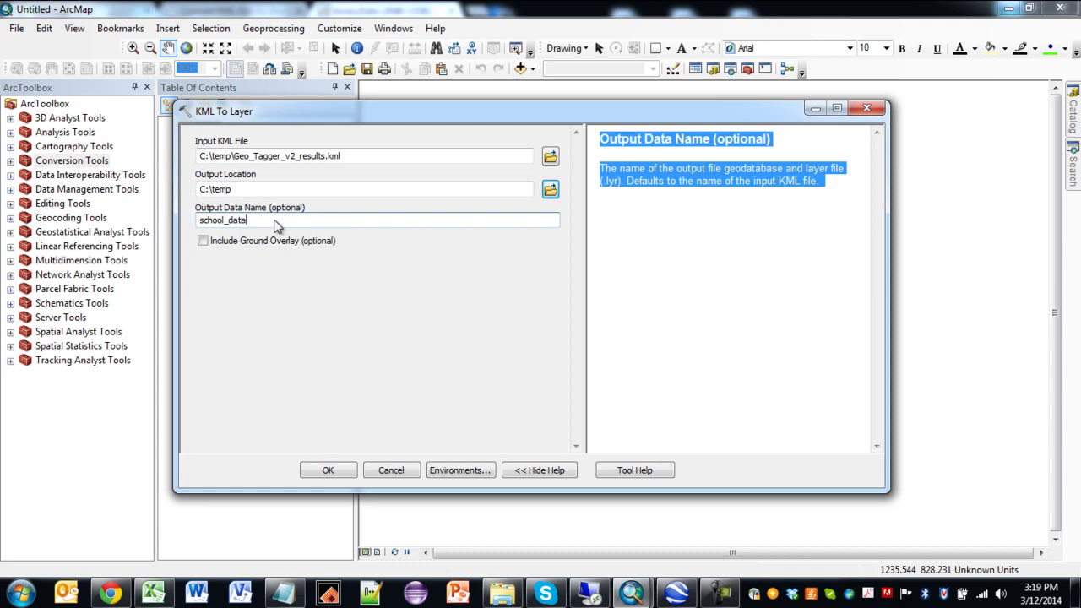
{"action": "left_click", "coordinate": [387, 337]}
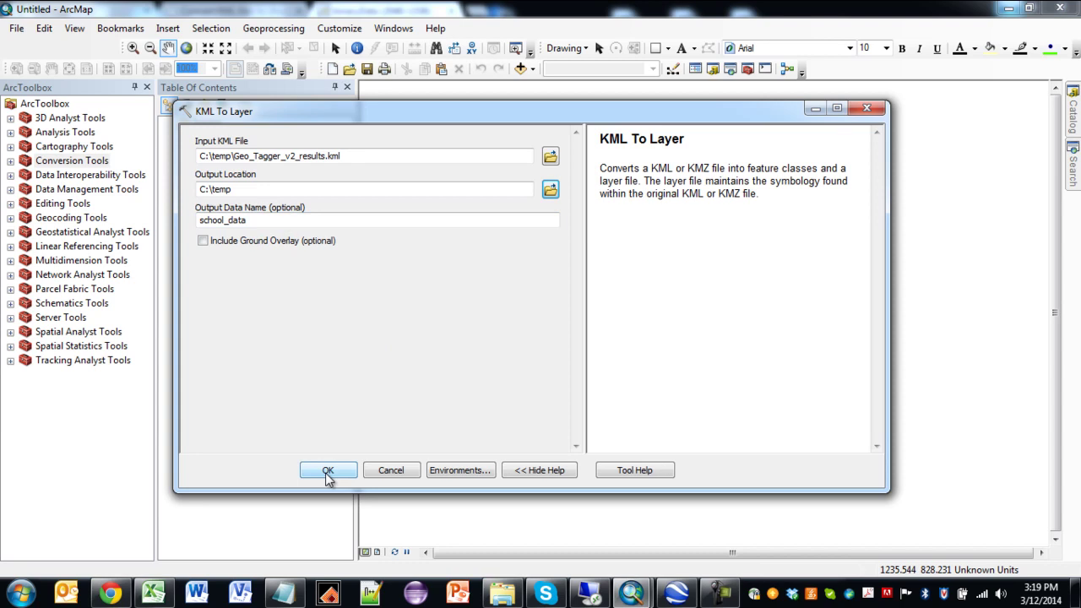
{"action": "left_click", "coordinate": [328, 473]}
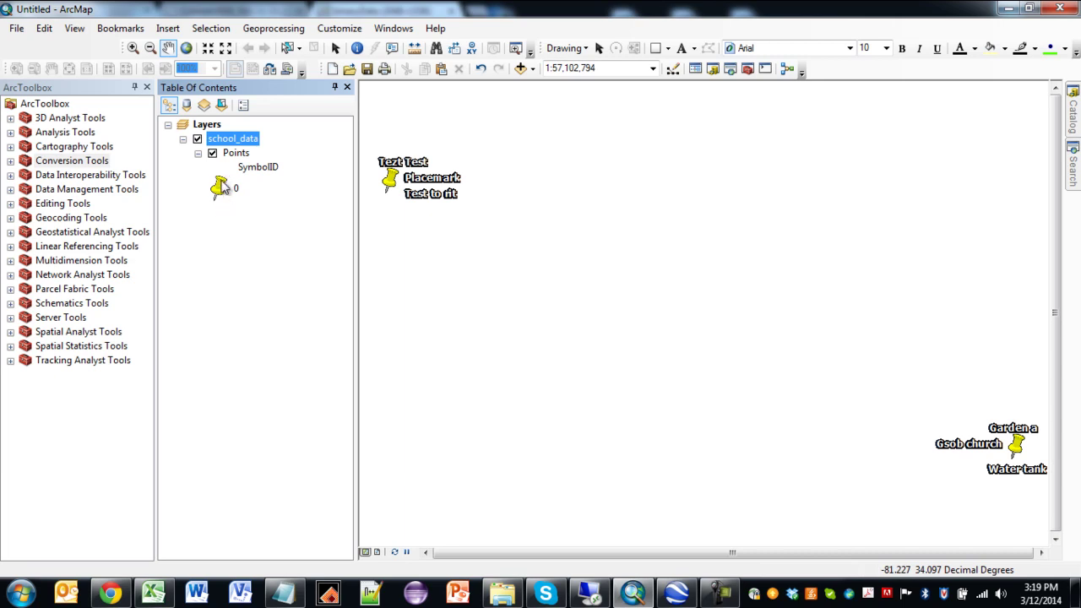
Switch to Google Earth to compare its placemark symbols with the converted layer, and return to ArcMap.
{"action": "left_click", "coordinate": [677, 594]}
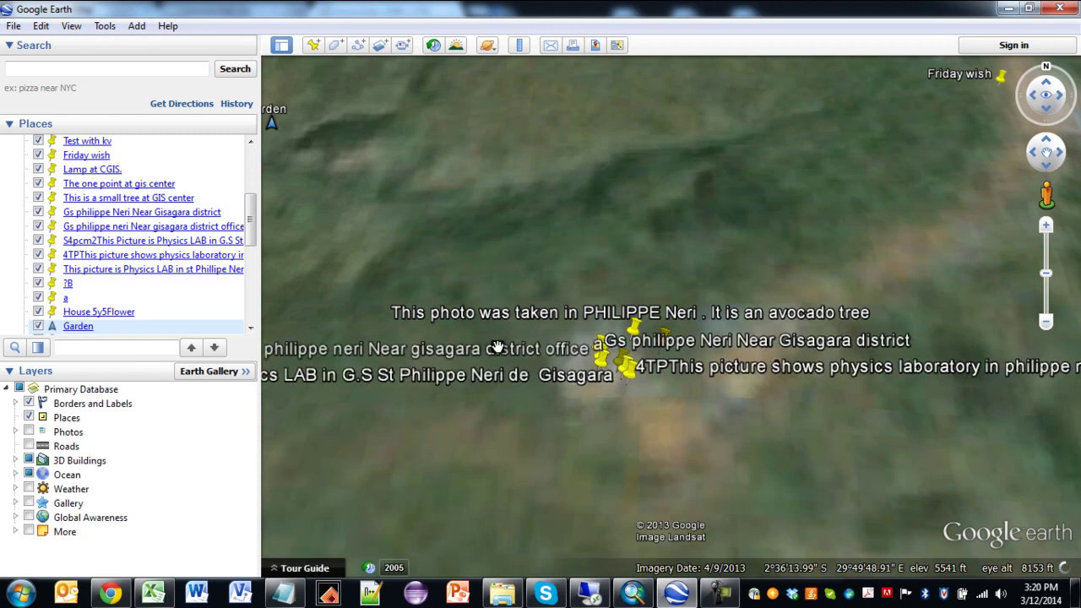
{"action": "left_click", "coordinate": [1009, 8]}
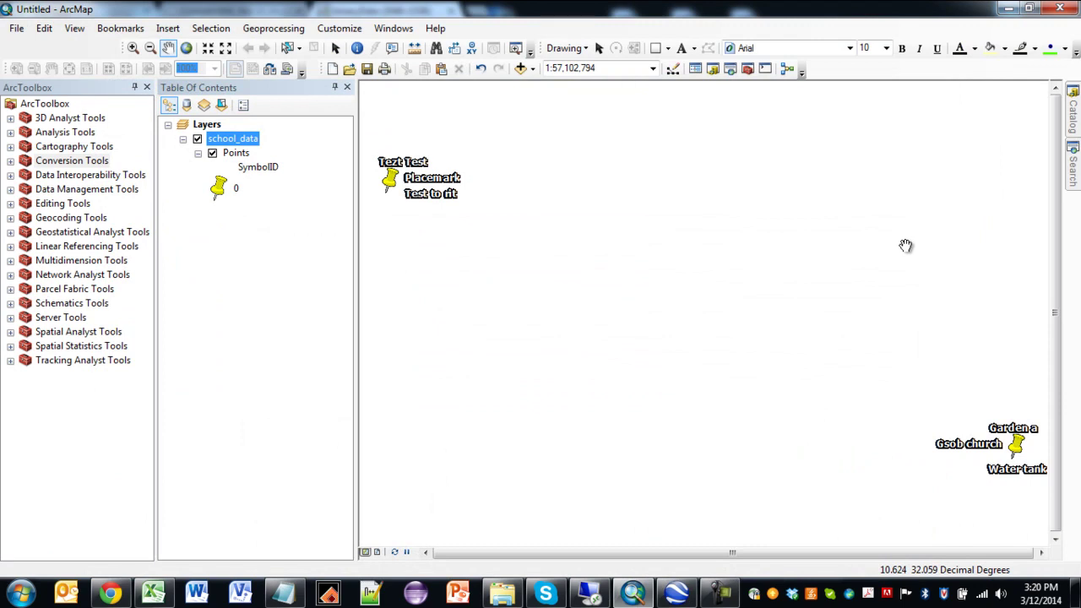
Browse C:\temp in the Catalog to examine the school_data geodatabase down to its Points feature class and the school_data.lyr file.
{"action": "left_click", "coordinate": [1073, 125]}
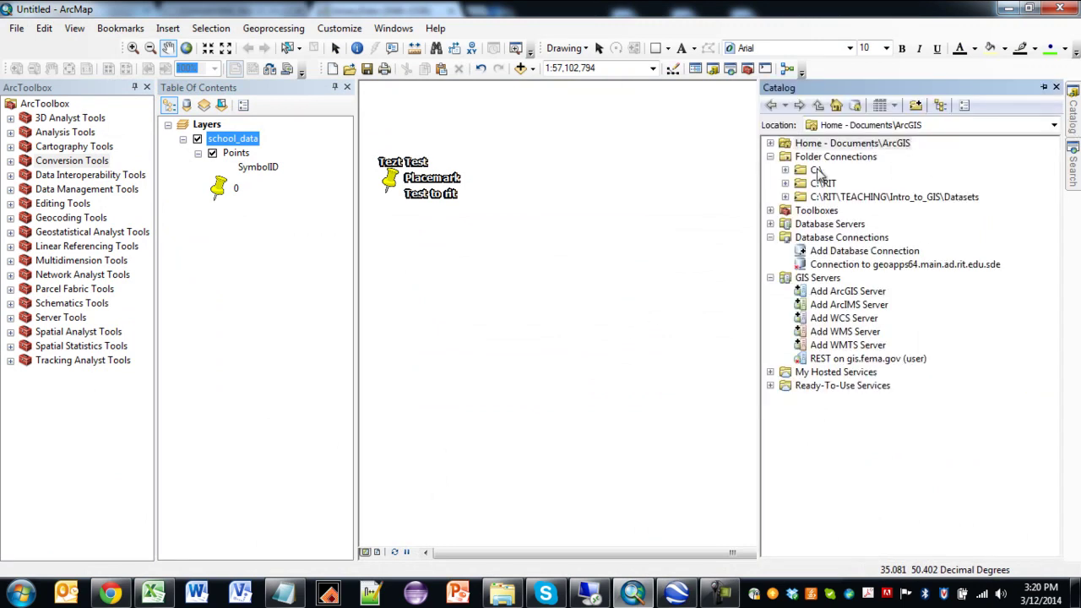
{"action": "left_click", "coordinate": [786, 170]}
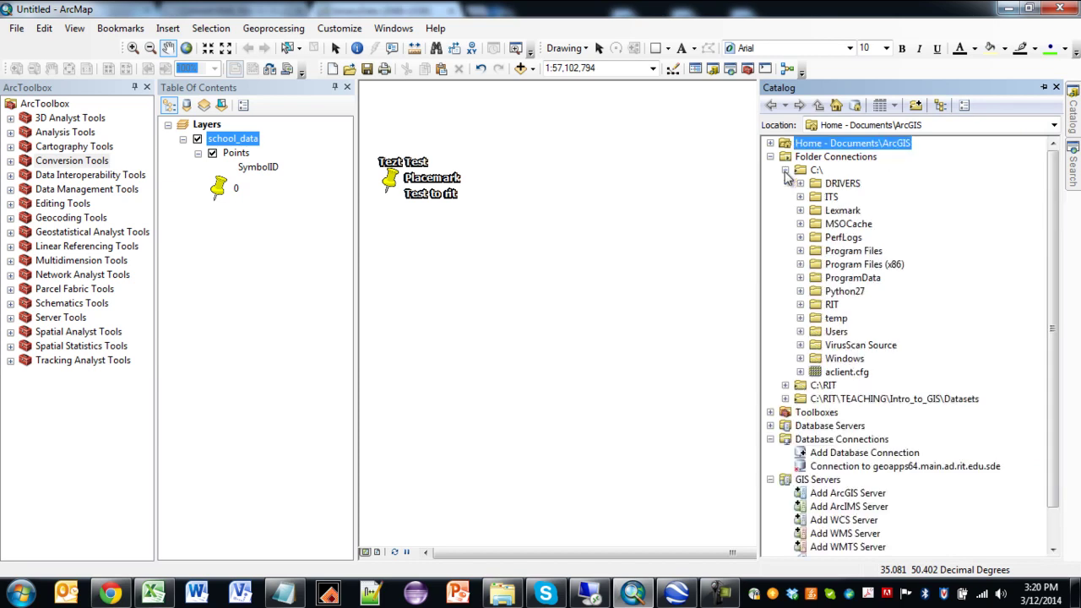
{"action": "left_click", "coordinate": [800, 318]}
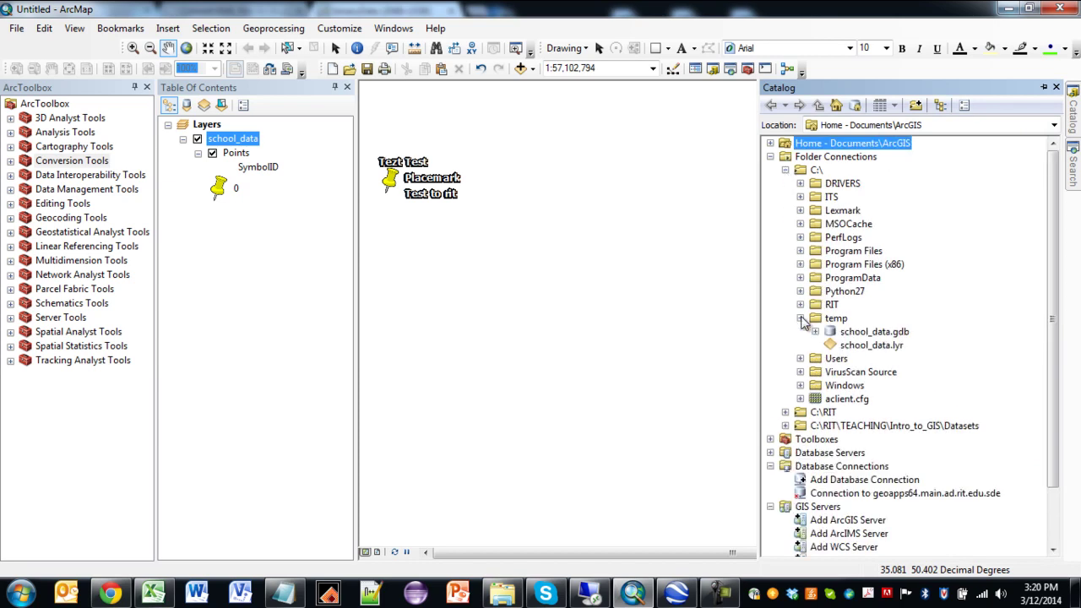
{"action": "left_click", "coordinate": [904, 331]}
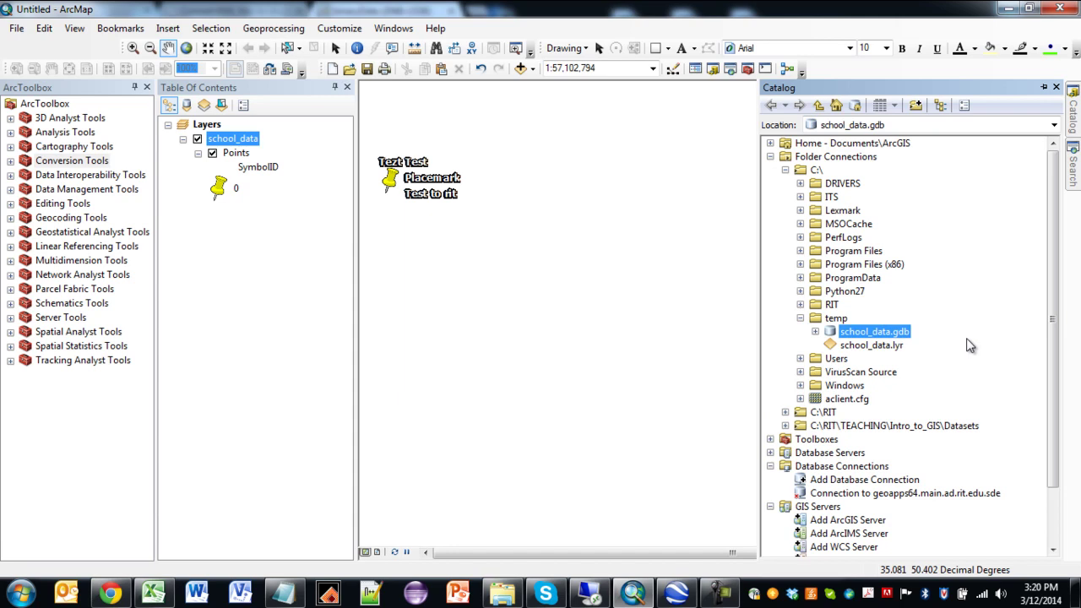
{"action": "left_click", "coordinate": [815, 331]}
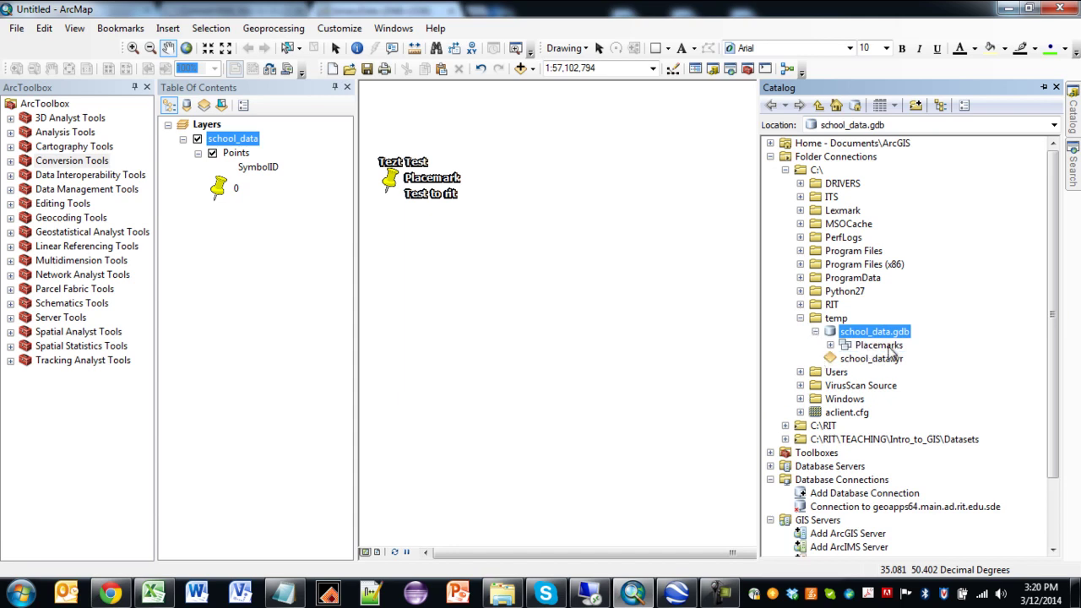
{"action": "left_click", "coordinate": [887, 352]}
{"action": "left_click", "coordinate": [831, 346]}
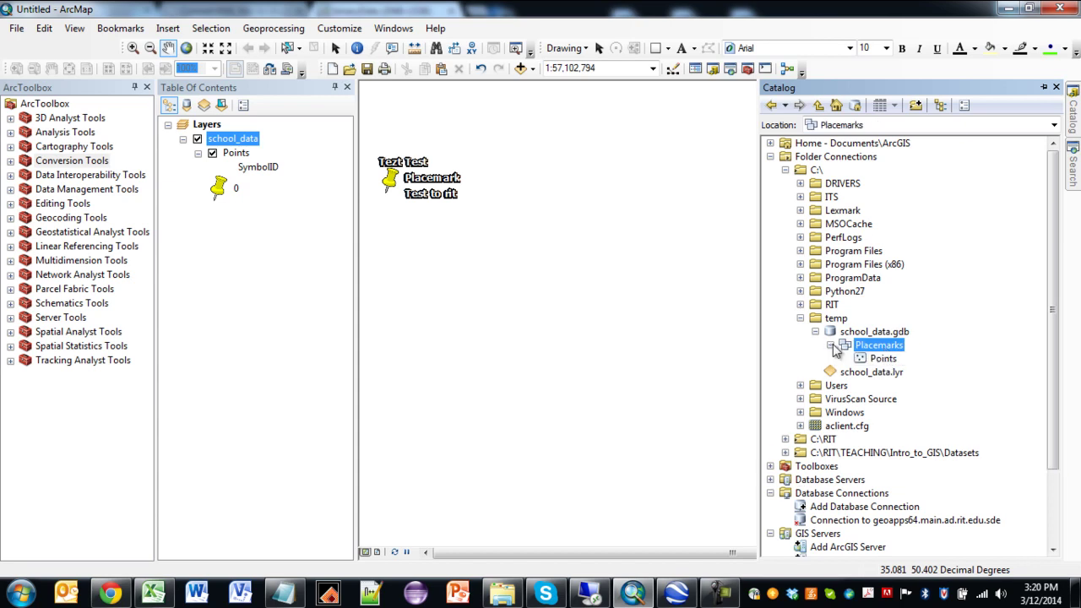
{"action": "left_click", "coordinate": [894, 361]}
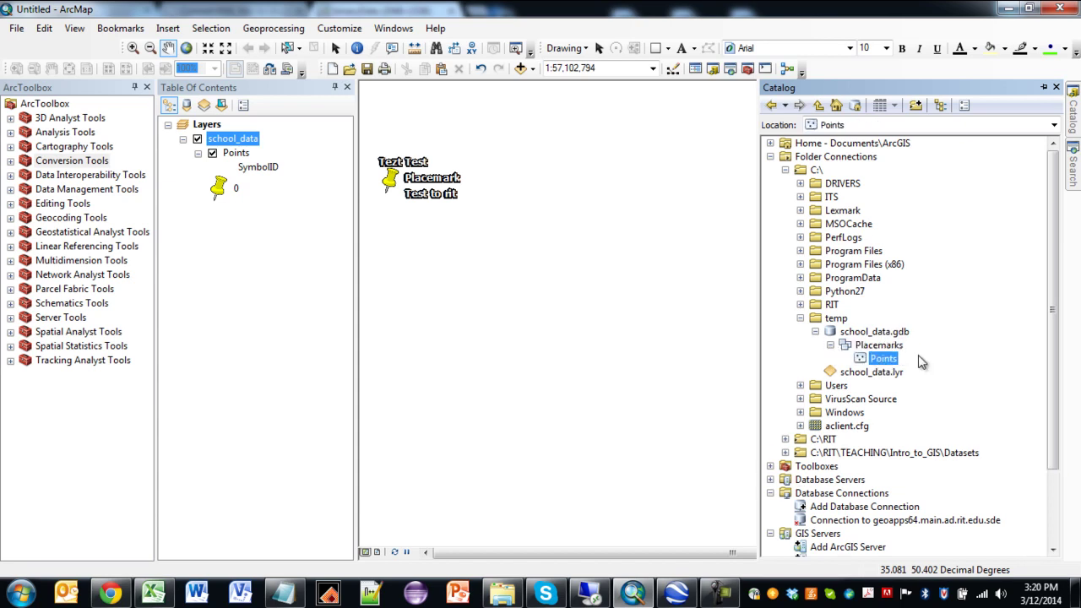
{"action": "left_click", "coordinate": [892, 380]}
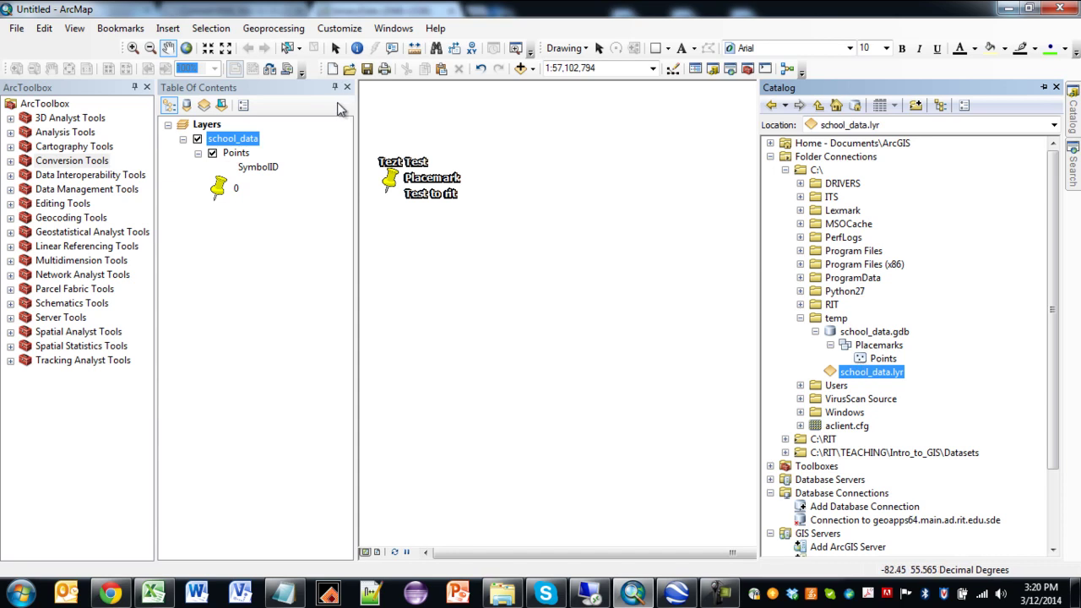
Review the general, group and display properties of the school_data group layer.
{"action": "right_click", "coordinate": [242, 145]}
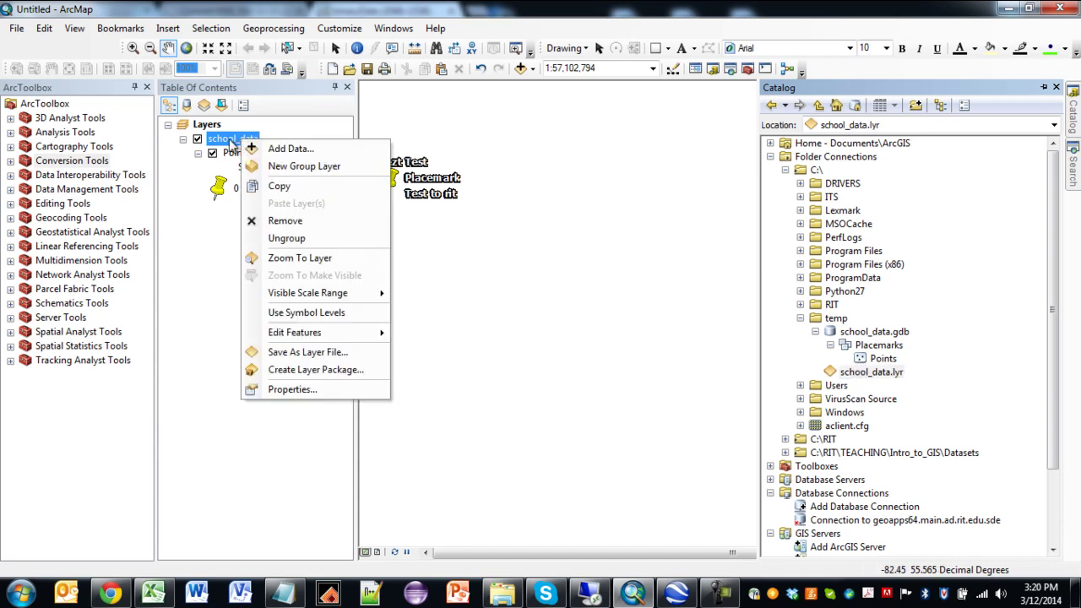
{"action": "left_click", "coordinate": [294, 388]}
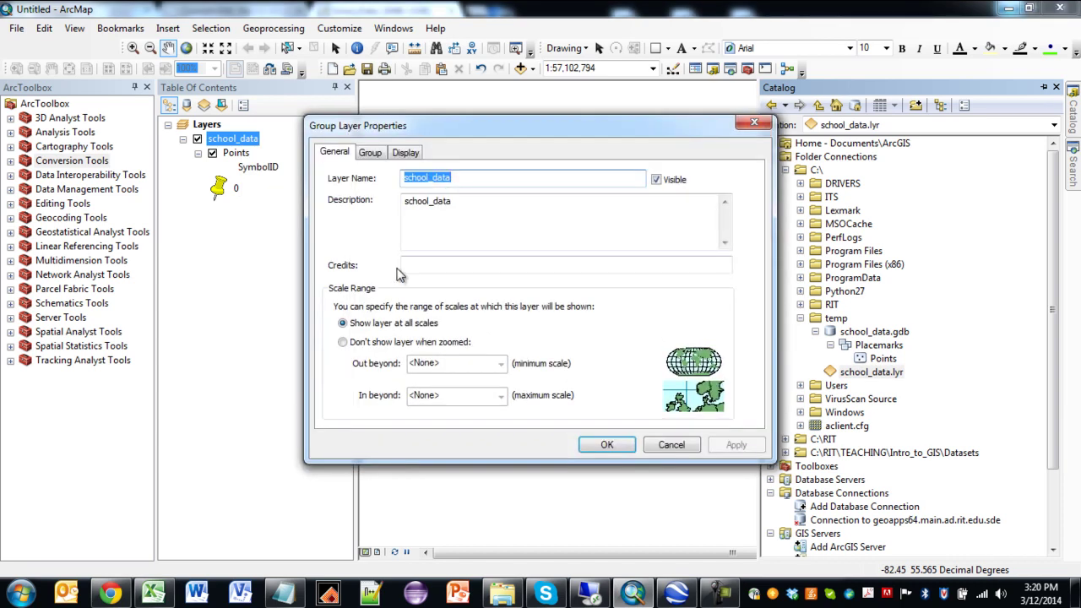
{"action": "left_click", "coordinate": [376, 153]}
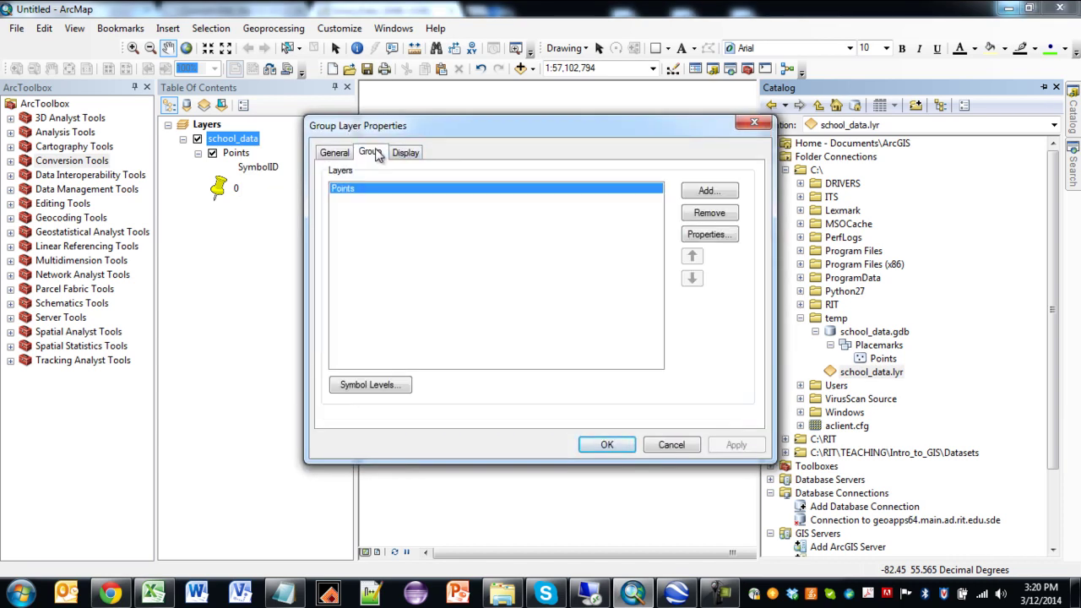
{"action": "left_click", "coordinate": [414, 153]}
{"action": "left_click", "coordinate": [350, 157]}
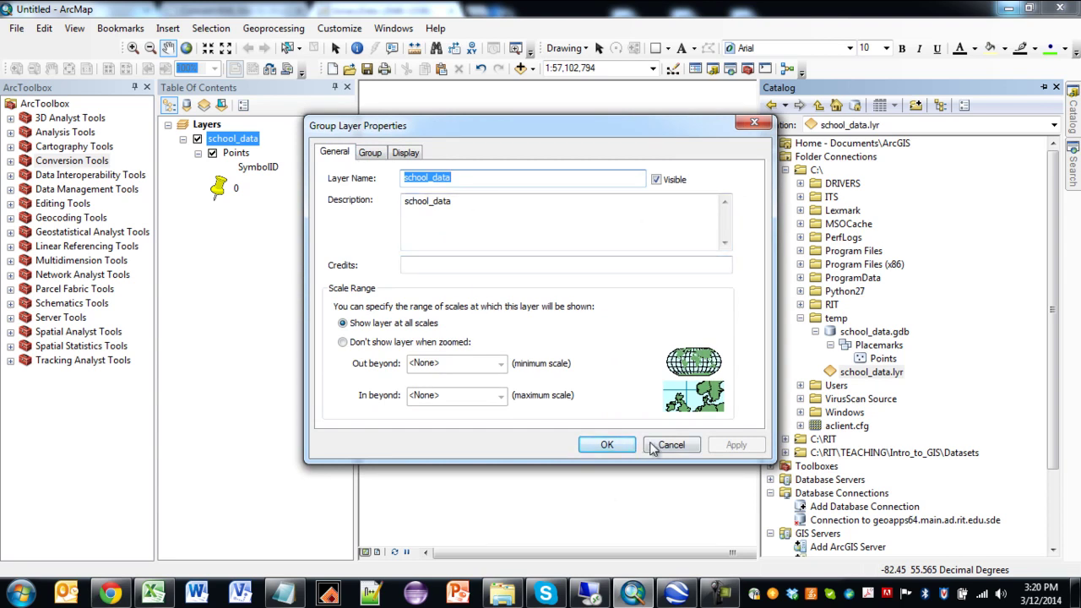
{"action": "left_click", "coordinate": [606, 444]}
Check the source database path in the properties of the Points layer.
{"action": "right_click", "coordinate": [239, 152]}
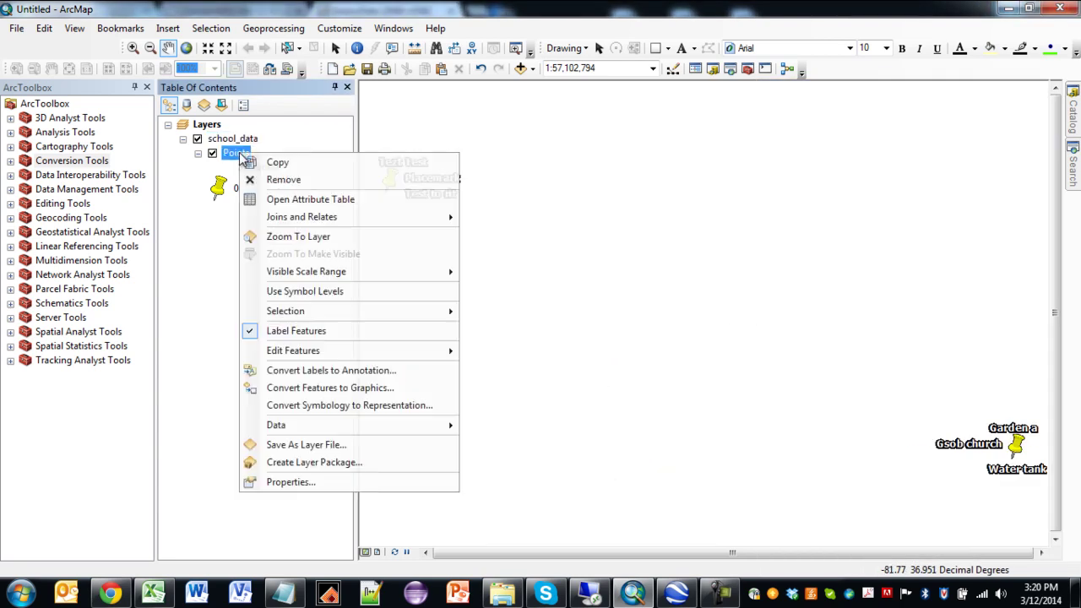
{"action": "left_click", "coordinate": [302, 482]}
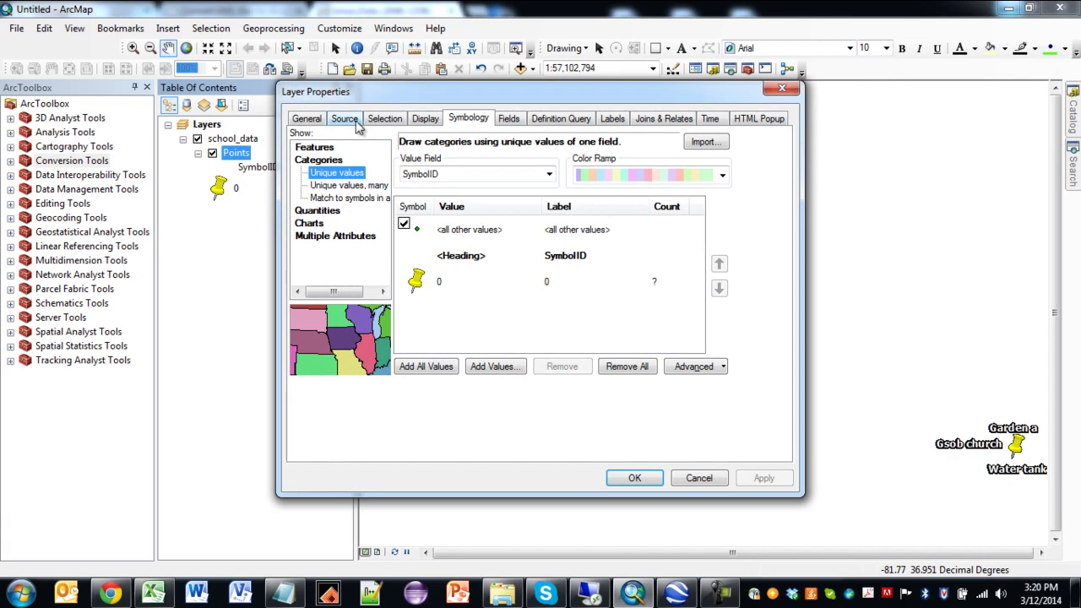
{"action": "left_click", "coordinate": [355, 124]}
{"action": "mouse_move", "coordinate": [444, 232]}
{"action": "left_mouse_down"}
{"action": "mouse_move", "coordinate": [571, 229]}
{"action": "mouse_move", "coordinate": [436, 243]}
{"action": "left_mouse_up"}
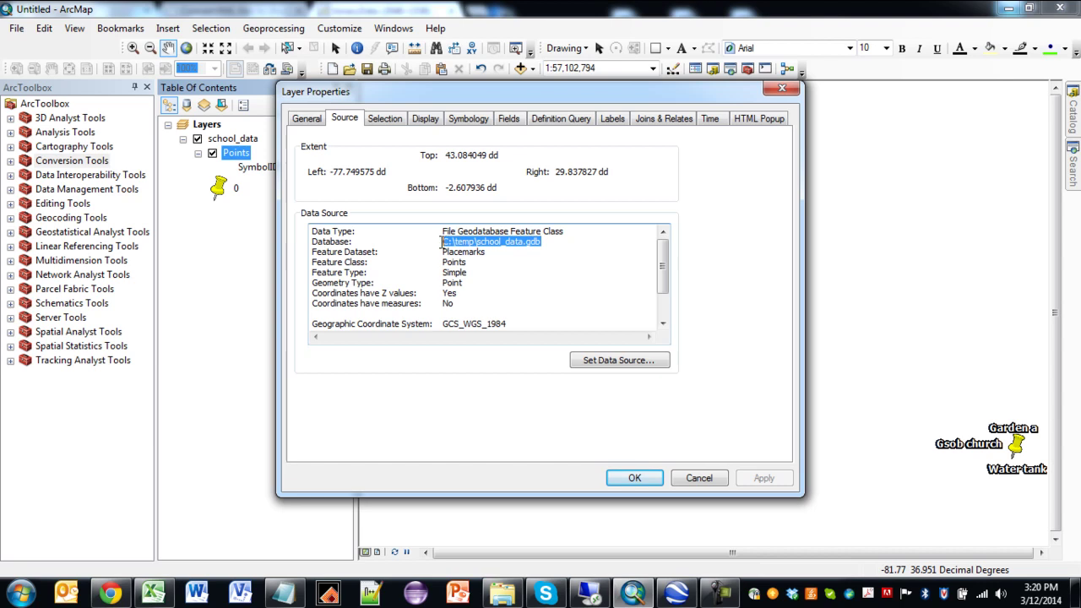
{"action": "left_click", "coordinate": [696, 478]}
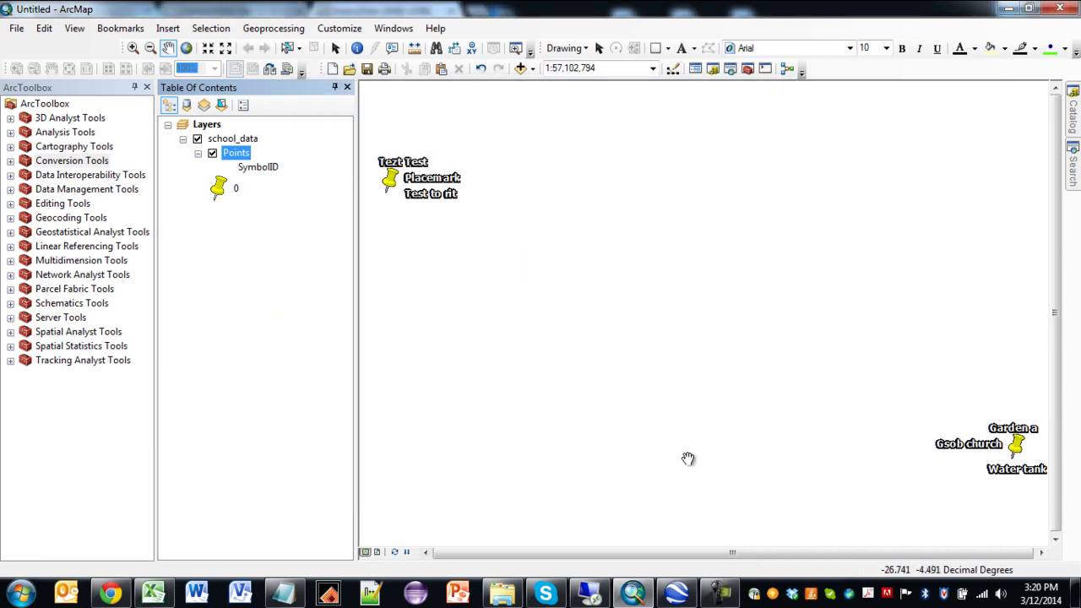
Open the attribute table of the Points layer and highlight its Name column.
{"action": "right_click", "coordinate": [242, 156]}
{"action": "left_click", "coordinate": [293, 207]}
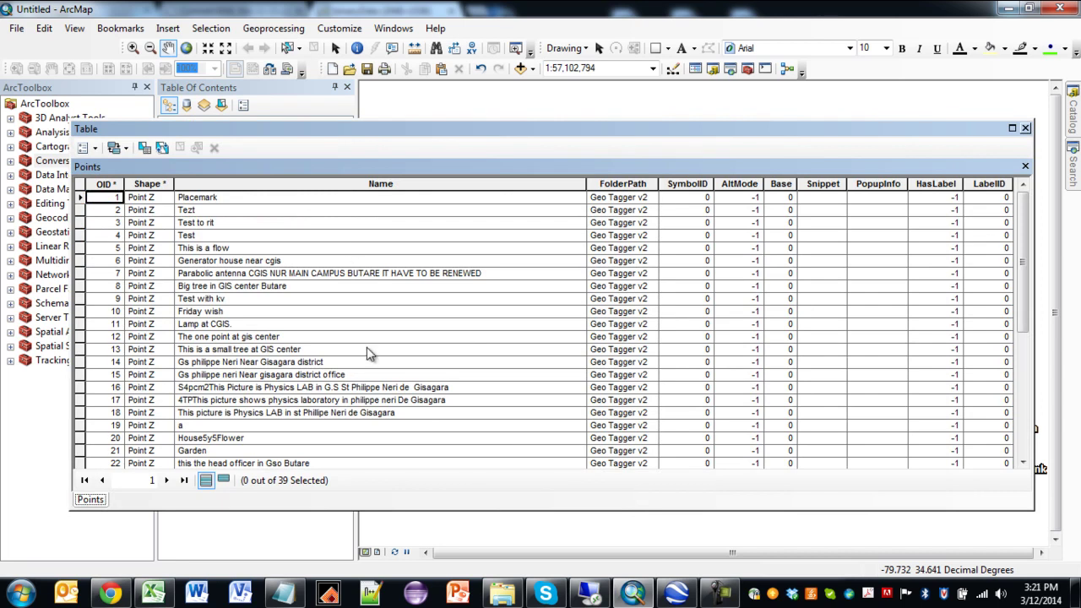
{"action": "left_click", "coordinate": [369, 184]}
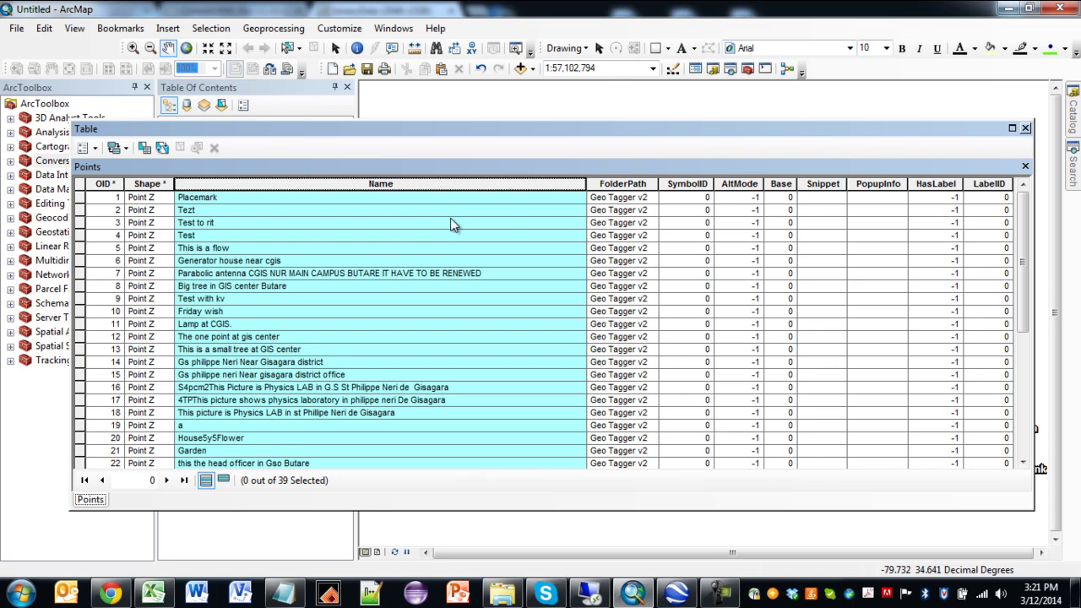
Examine the records and the SymbolID, AltMode, Snippet and PopupInfo columns of the Points attribute table, and close it.
{"action": "scroll", "coordinate": [350, 384], "scroll_direction": "down", "scroll_amount": 6}
{"action": "scroll", "coordinate": [350, 384], "scroll_direction": "up", "scroll_amount": 5}
{"action": "scroll", "coordinate": [353, 387], "scroll_direction": "up", "scroll_amount": 1}
{"action": "left_click", "coordinate": [670, 184]}
{"action": "left_click", "coordinate": [744, 183]}
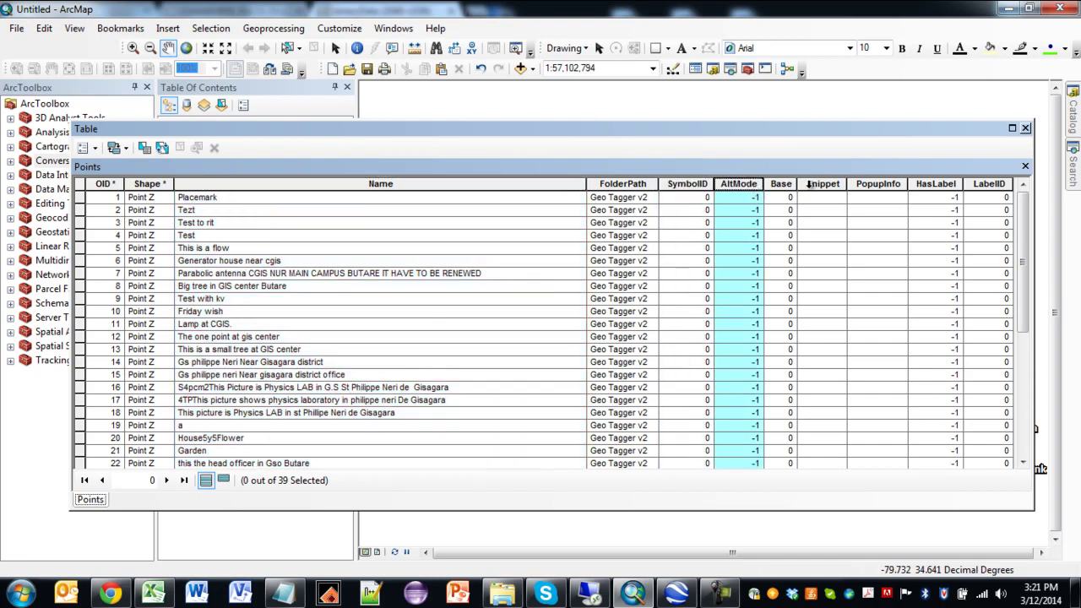
{"action": "left_click", "coordinate": [811, 183]}
{"action": "left_click", "coordinate": [862, 186]}
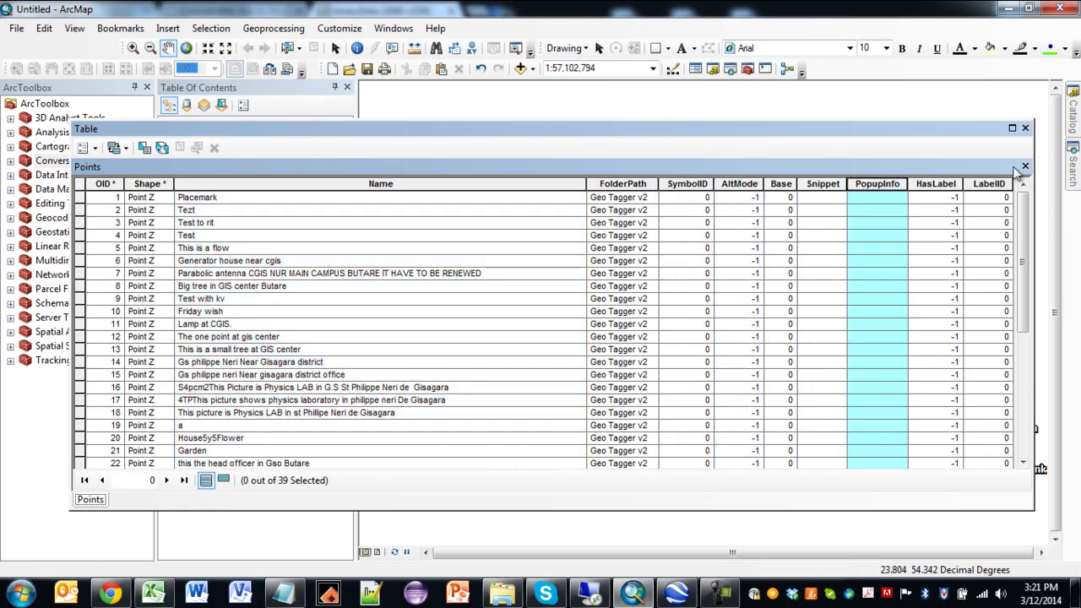
{"action": "left_click", "coordinate": [1025, 129]}
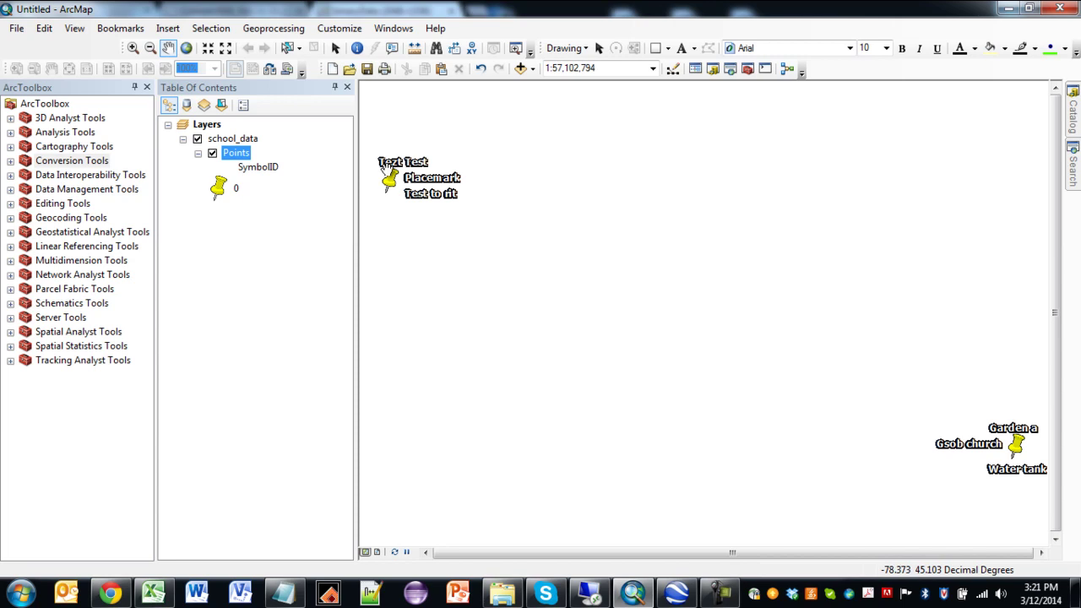
Add the Light Gray Canvas basemap to the map around the Butare points.
{"action": "left_click", "coordinate": [132, 49]}
{"action": "left_click_drag", "start_coordinate": [1042, 492], "coordinate": [917, 404]}
{"action": "left_click_drag", "start_coordinate": [797, 278], "coordinate": [929, 366]}
{"action": "left_click_drag", "start_coordinate": [723, 253], "coordinate": [791, 319]}
{"action": "left_click_drag", "start_coordinate": [541, 313], "coordinate": [779, 434]}
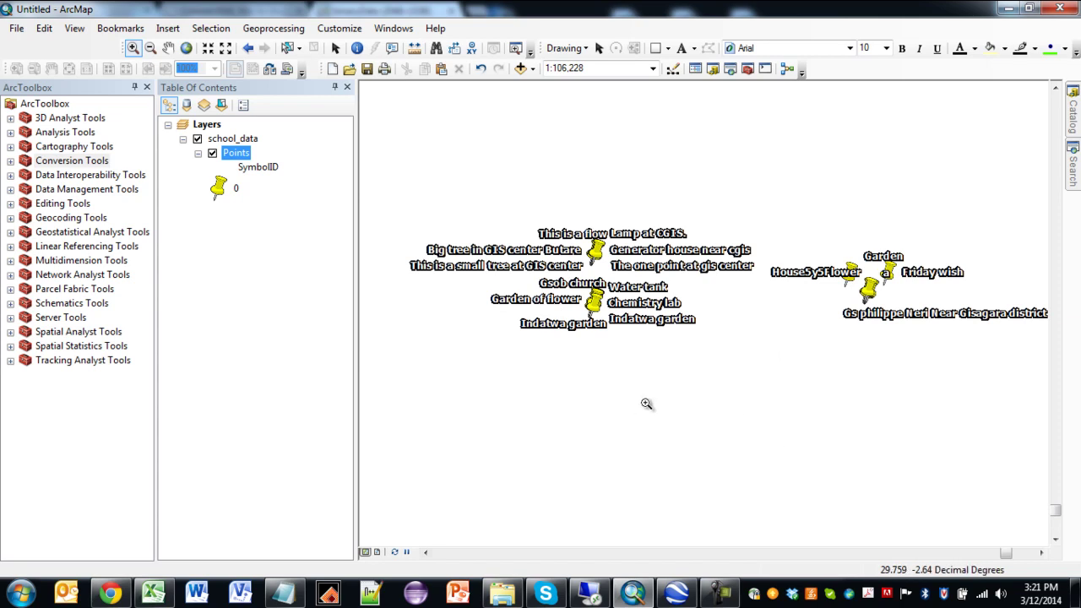
{"action": "left_click", "coordinate": [532, 68]}
{"action": "left_click", "coordinate": [623, 105]}
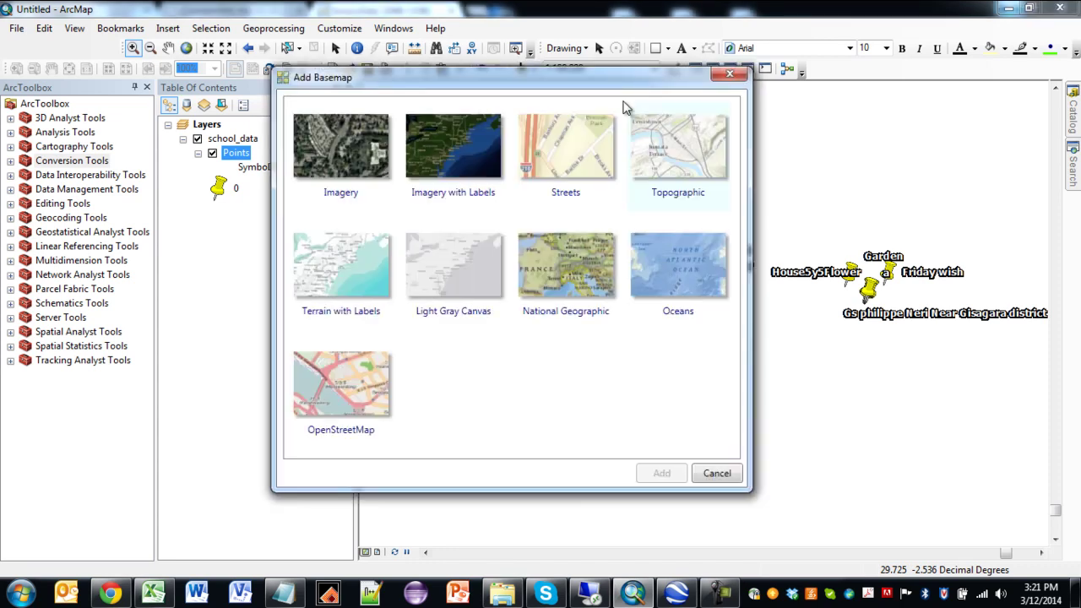
{"action": "left_click", "coordinate": [465, 272]}
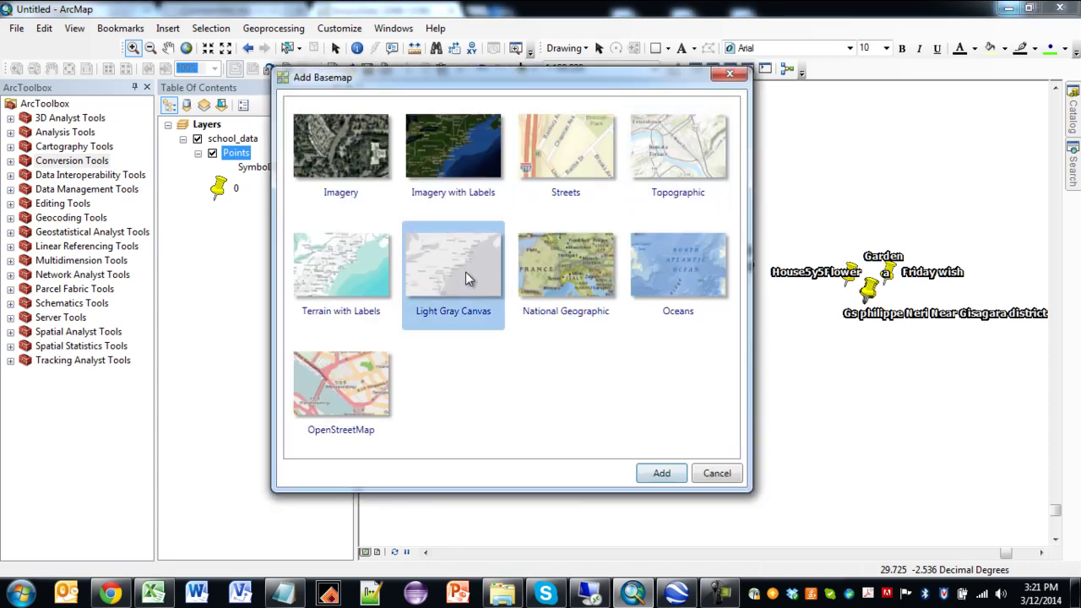
{"action": "left_click", "coordinate": [659, 475]}
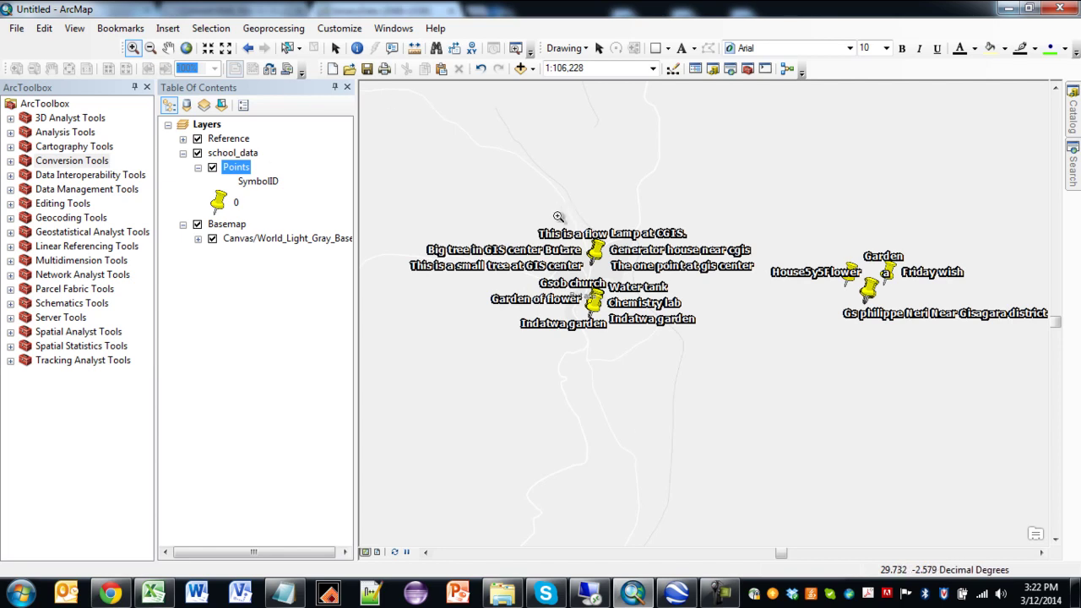
{"action": "left_click", "coordinate": [655, 352]}
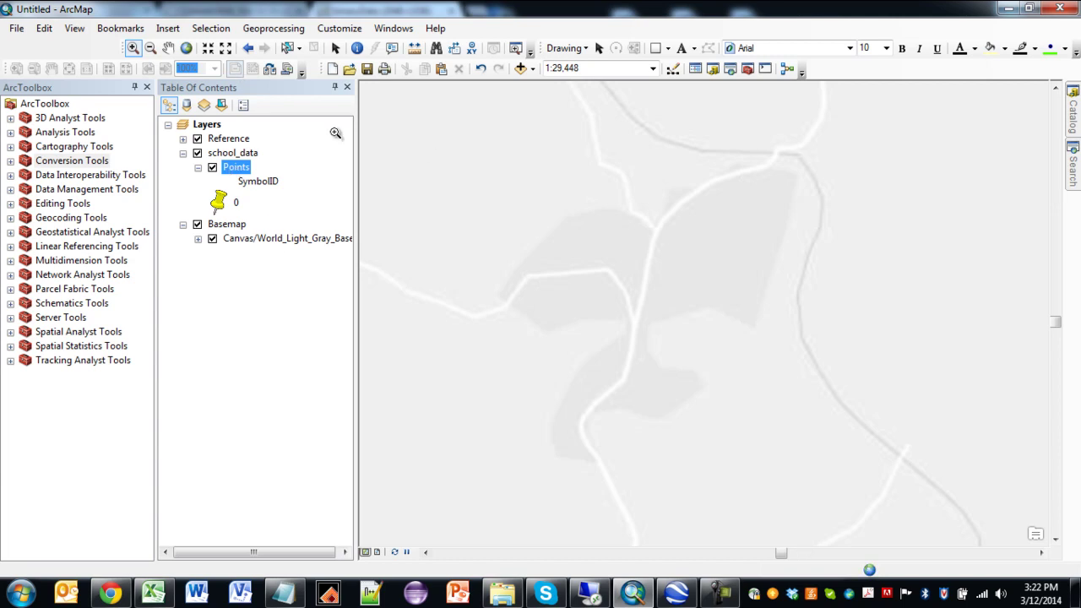
Change the Points layer's pushpin symbol to Square 1 and move the school_data group above the Reference layer.
{"action": "right_click", "coordinate": [242, 172]}
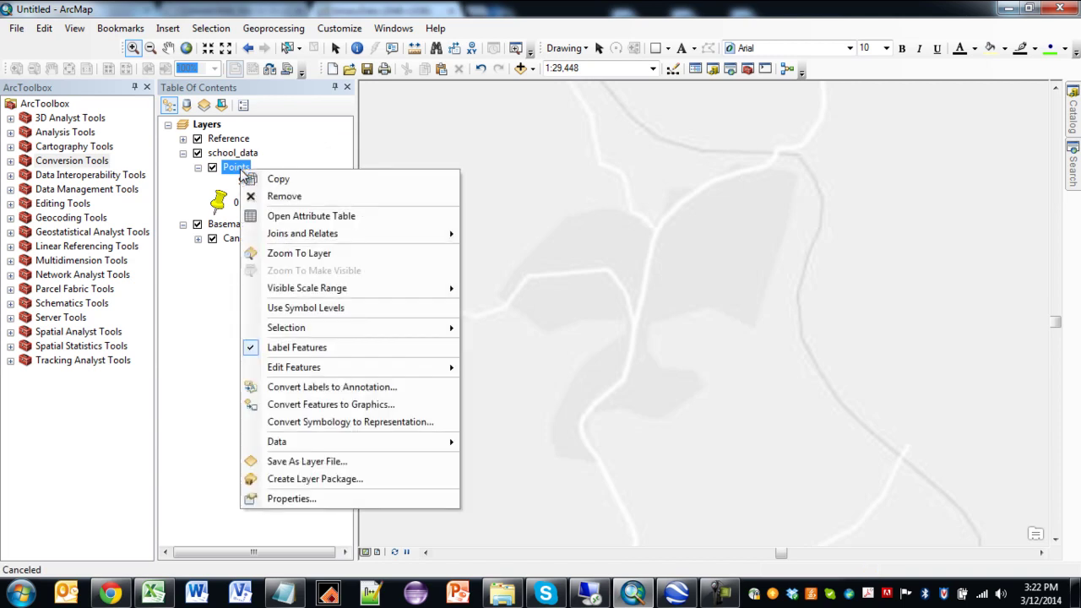
{"action": "left_click", "coordinate": [219, 204]}
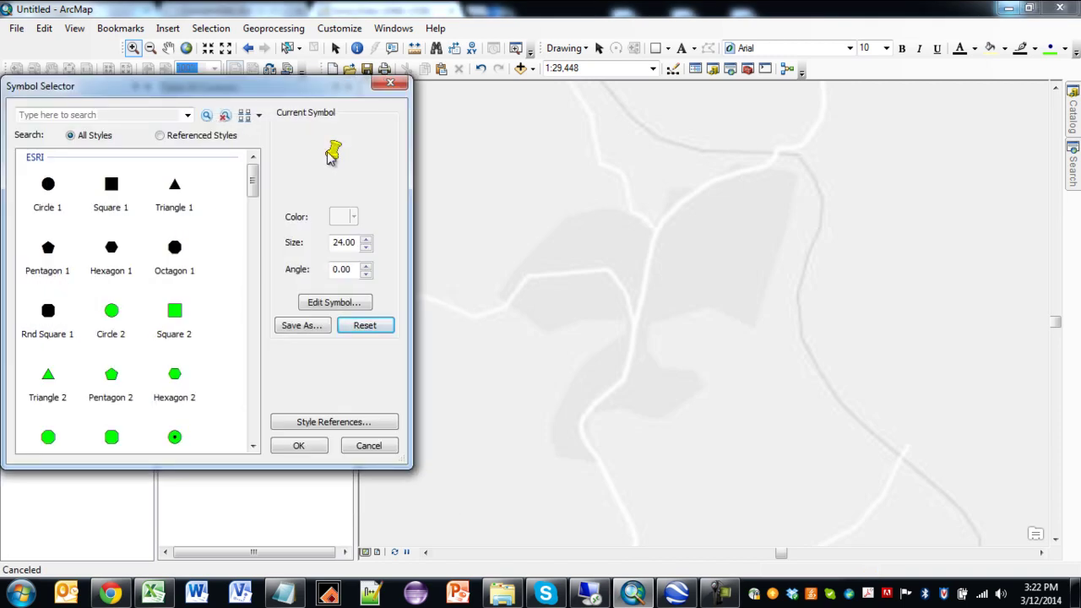
{"action": "left_click", "coordinate": [113, 195]}
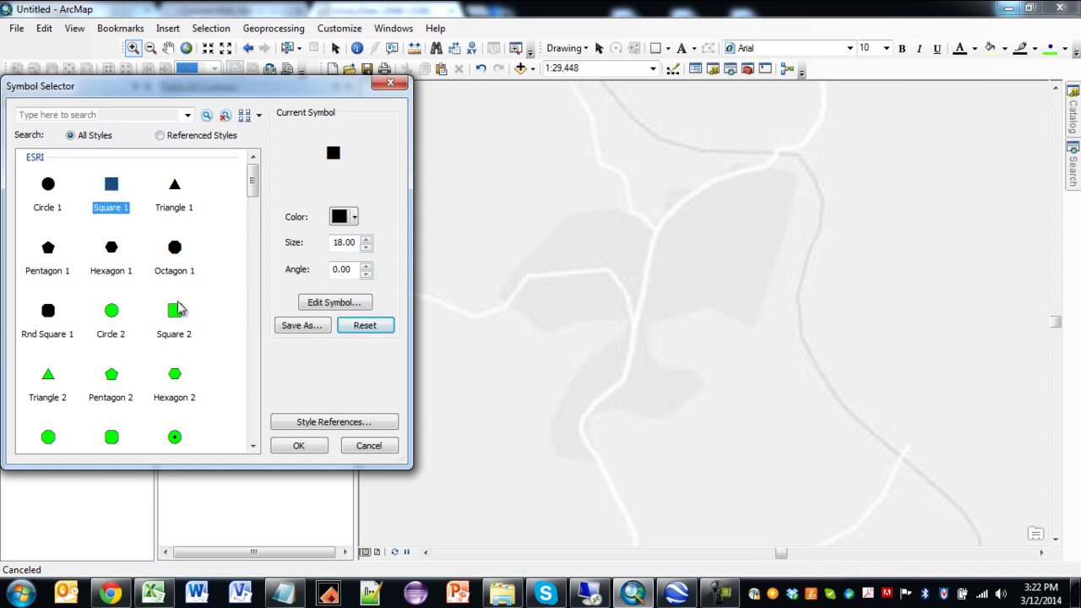
{"action": "left_click", "coordinate": [297, 446]}
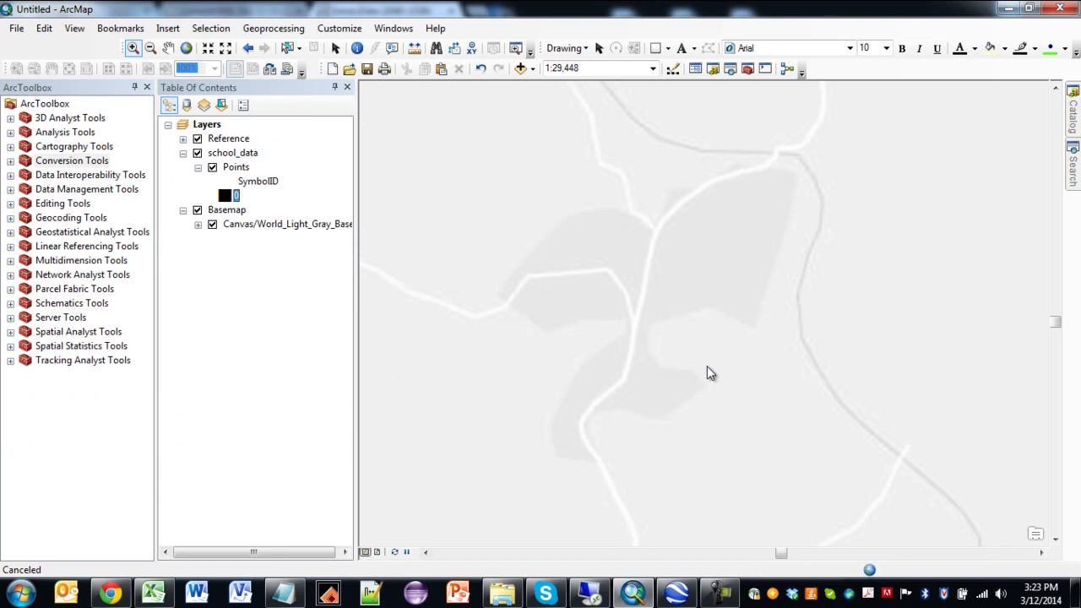
{"action": "left_click", "coordinate": [183, 139]}
{"action": "left_click_drag", "start_coordinate": [244, 167], "coordinate": [253, 139]}
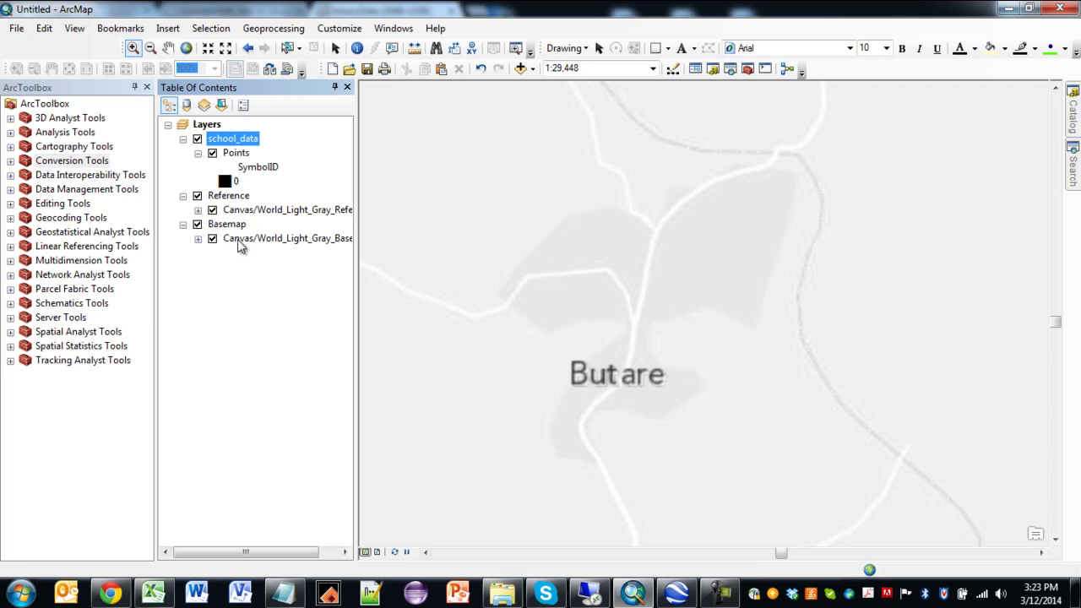
{"action": "left_click", "coordinate": [718, 593]}
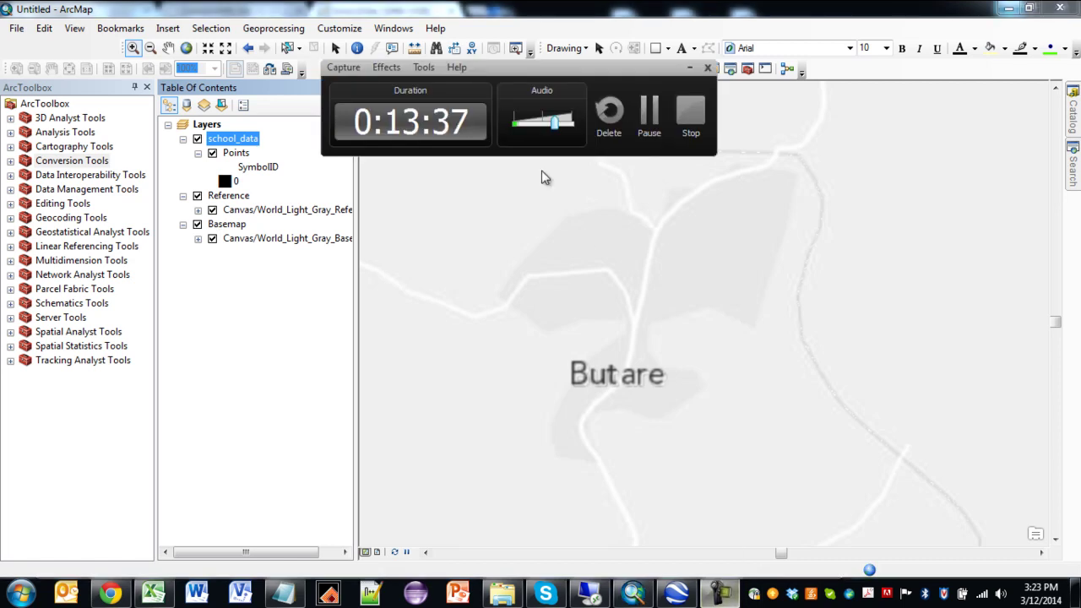
{"action": "left_click", "coordinate": [649, 114]}
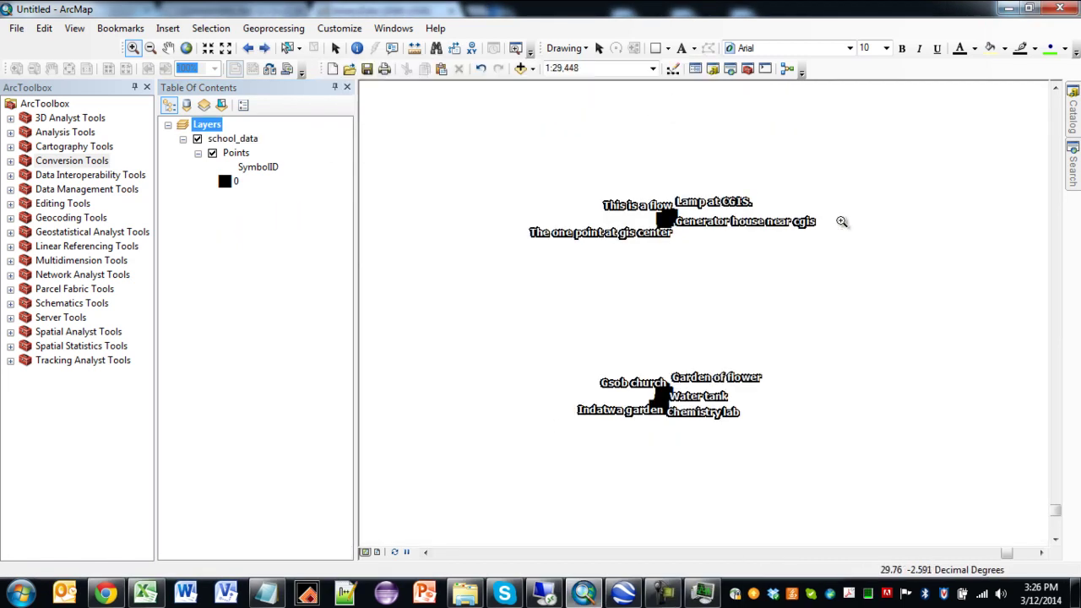
Add the RWA_adm2.shp boundary shapefile from the Catalog's rw_boundaries folder to the map, below the school_data group.
{"action": "left_click", "coordinate": [1075, 121]}
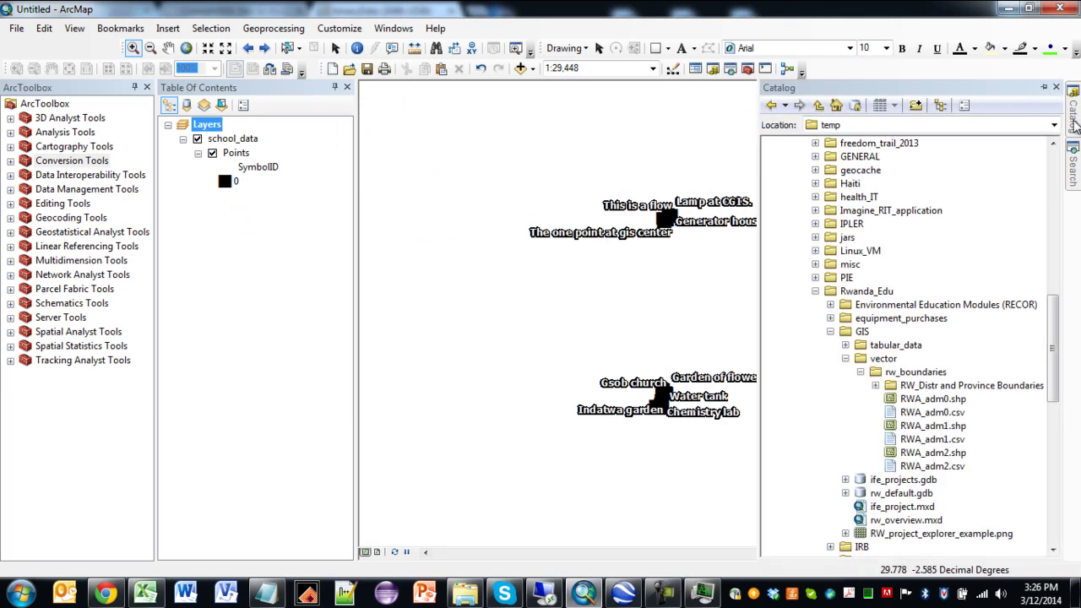
{"action": "left_click", "coordinate": [955, 454]}
{"action": "left_click_drag", "start_coordinate": [952, 454], "coordinate": [196, 205]}
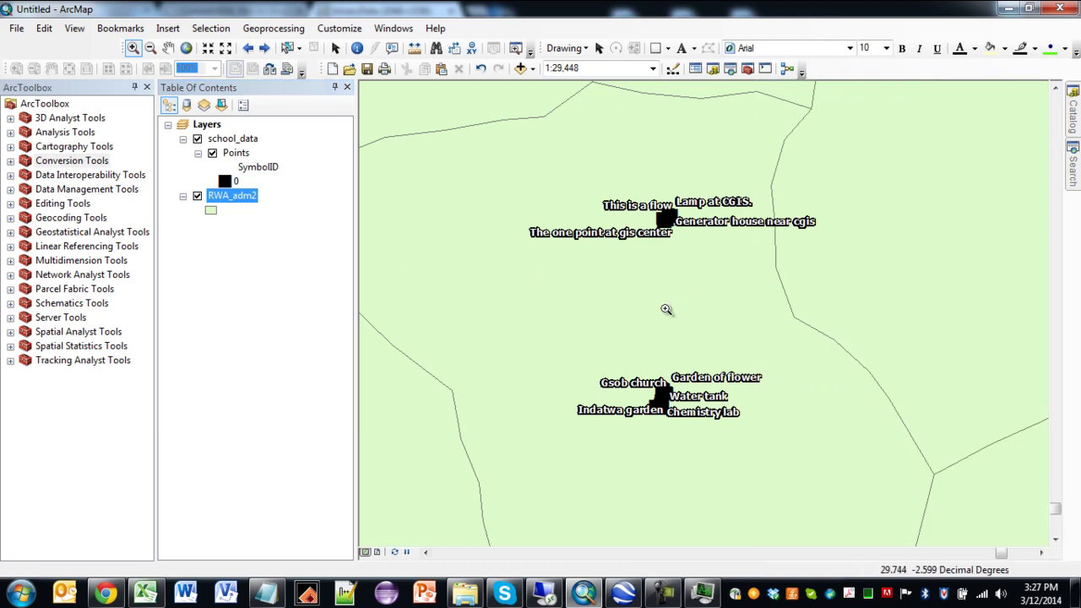
Open the symbology properties of the Points layer.
{"action": "left_click", "coordinate": [150, 48]}
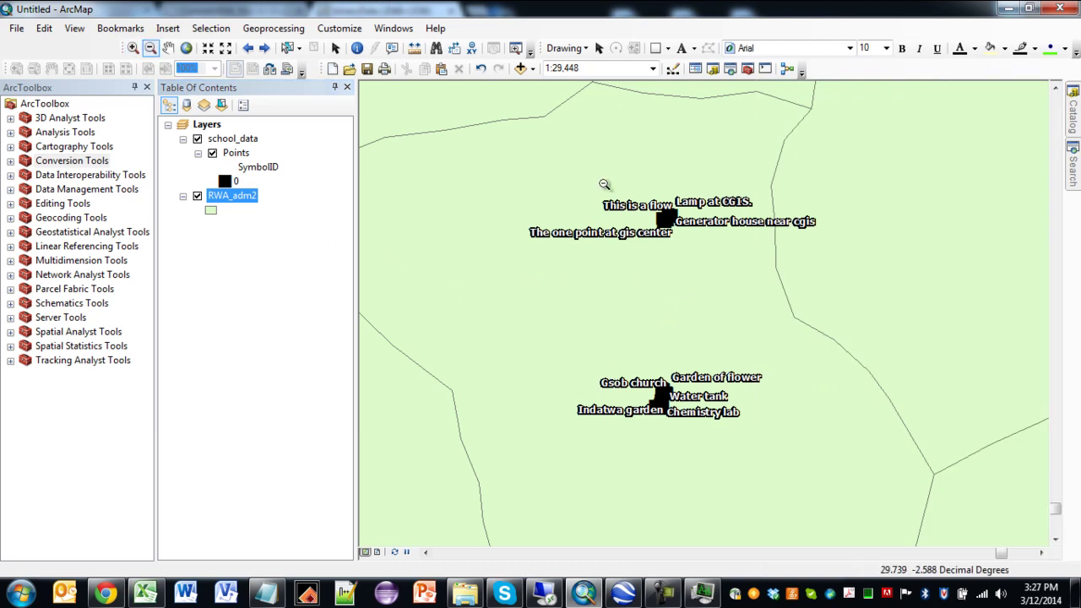
{"action": "left_click", "coordinate": [946, 463]}
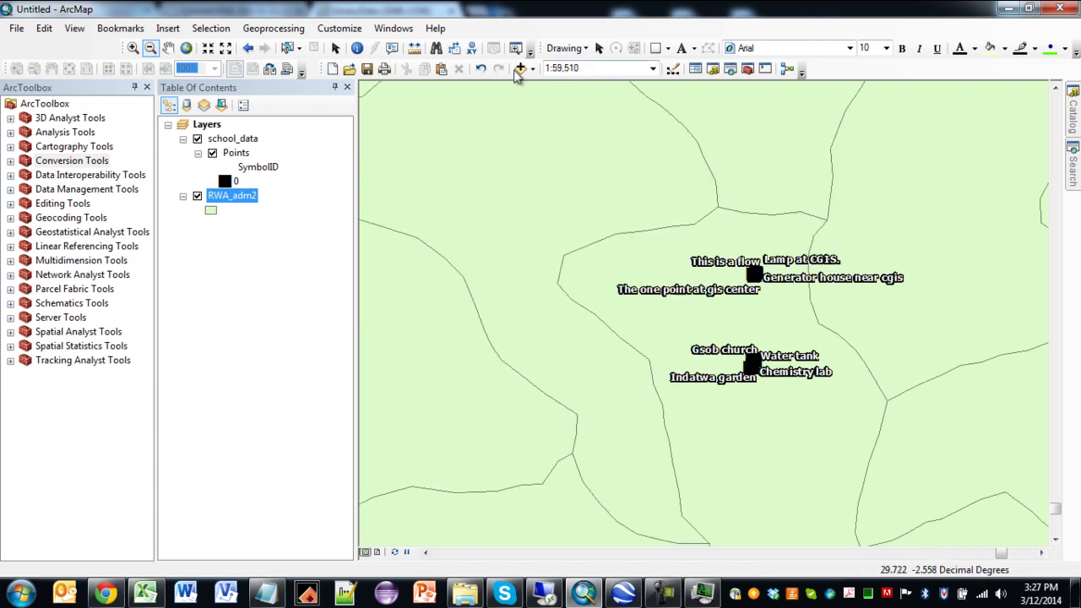
{"action": "left_click", "coordinate": [169, 48]}
{"action": "left_click_drag", "start_coordinate": [896, 398], "coordinate": [688, 295]}
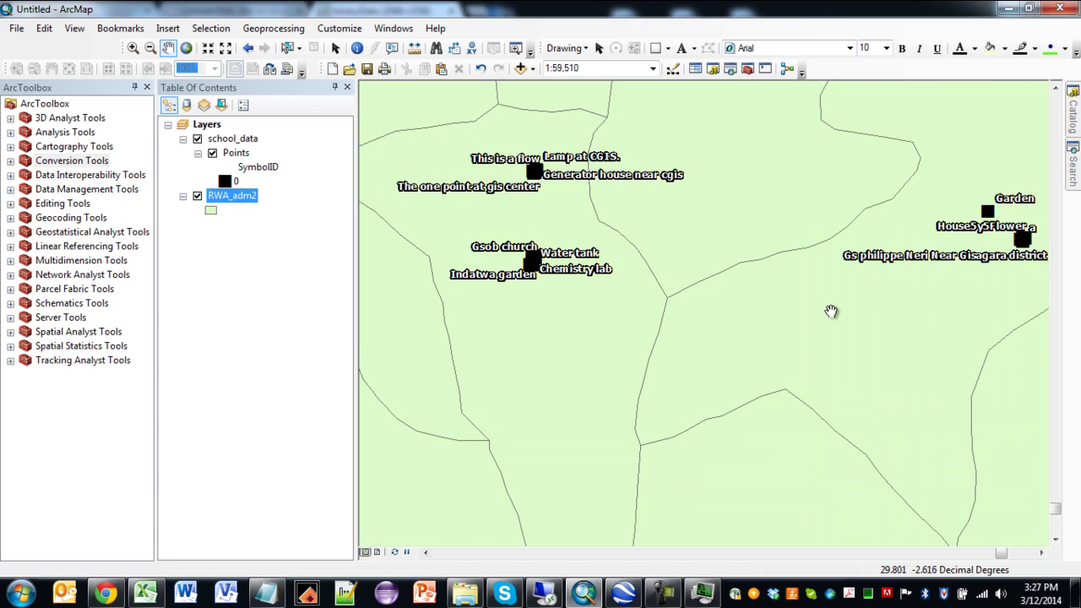
{"action": "right_click", "coordinate": [235, 156]}
{"action": "left_click", "coordinate": [281, 483]}
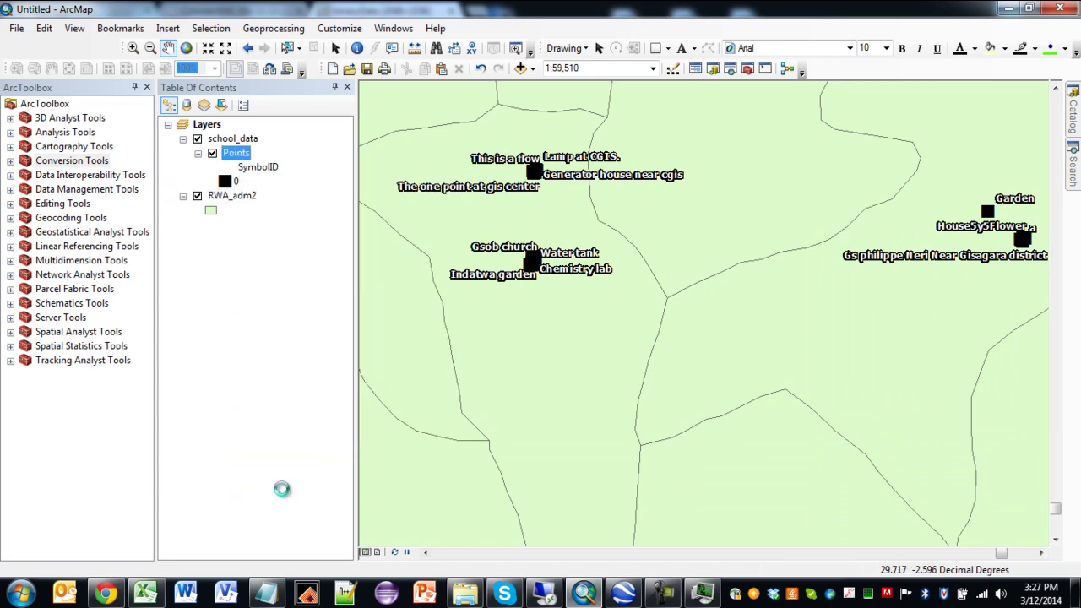
{"action": "left_click", "coordinate": [478, 123]}
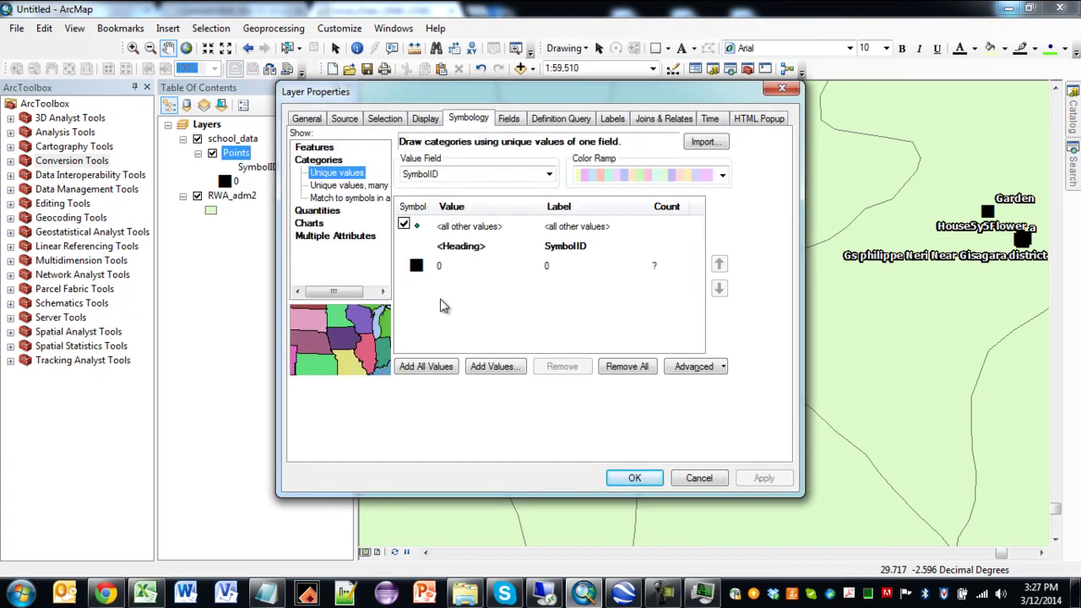
Try graduated colors on the Points layer with Base, SymbolID, AltMode and LabelID as the value field.
{"action": "left_click", "coordinate": [328, 211]}
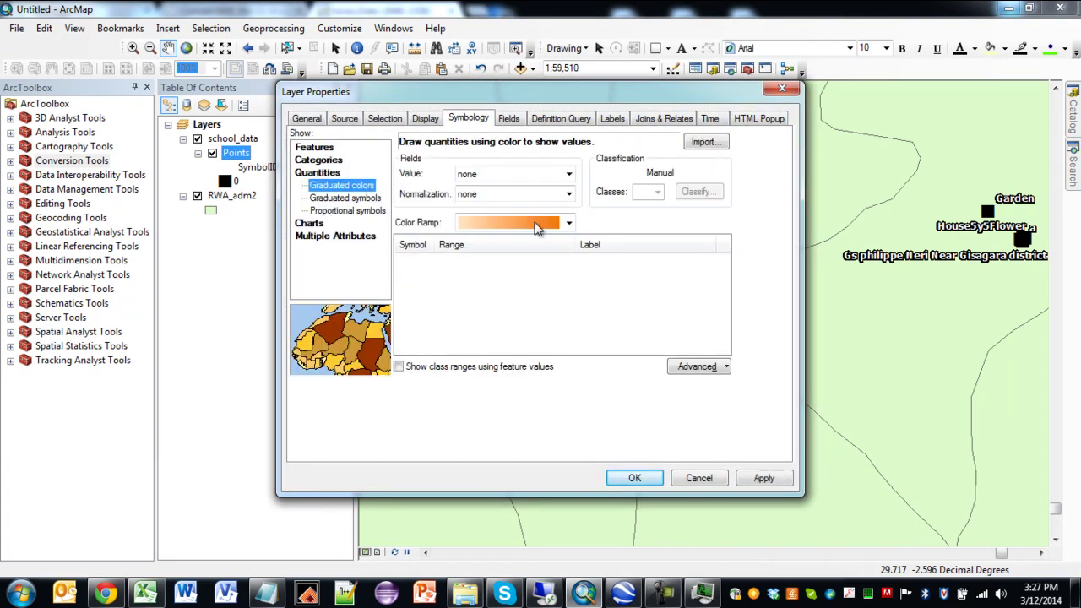
{"action": "left_click", "coordinate": [570, 175]}
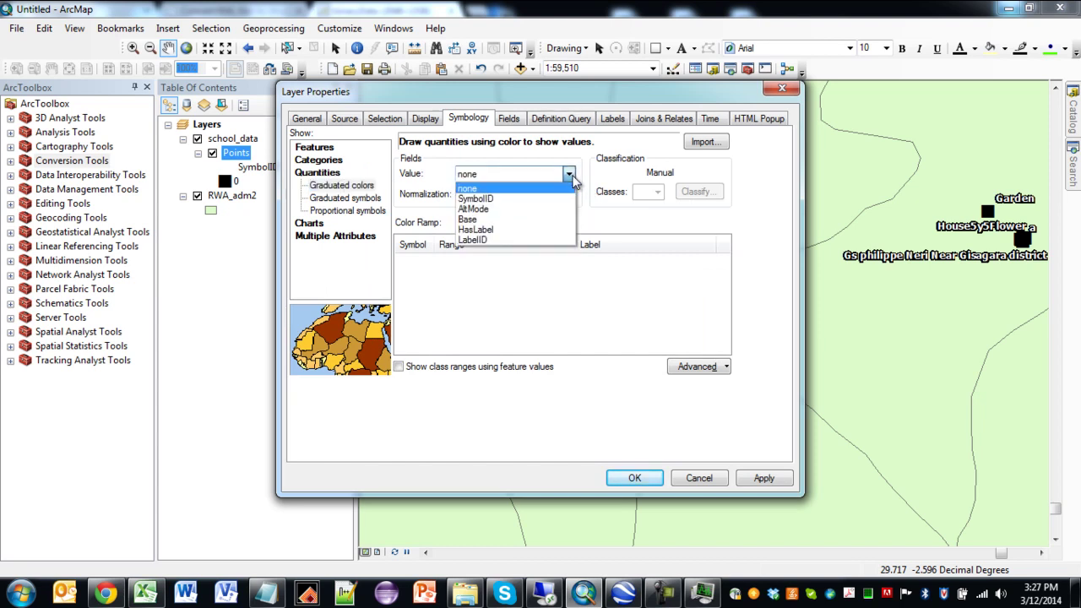
{"action": "left_click", "coordinate": [547, 219]}
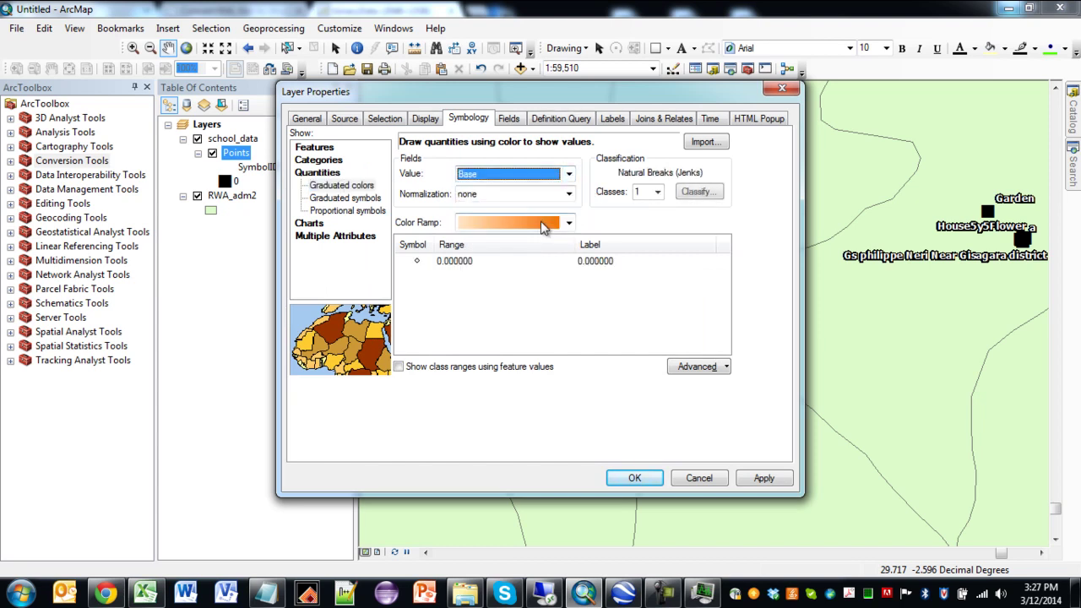
{"action": "left_click", "coordinate": [570, 174]}
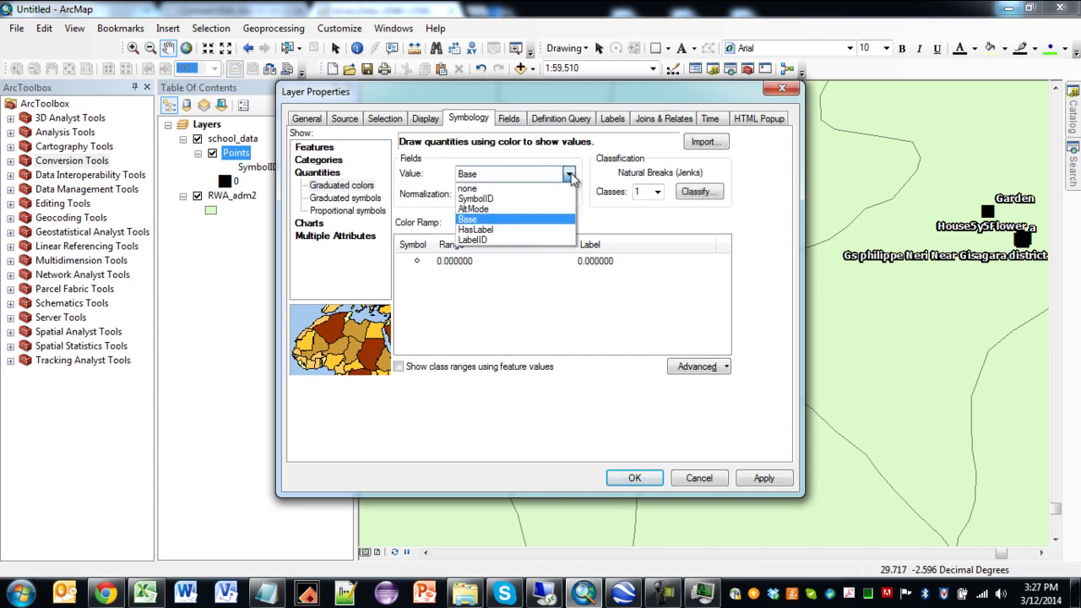
{"action": "left_click", "coordinate": [547, 196]}
{"action": "left_click", "coordinate": [569, 174]}
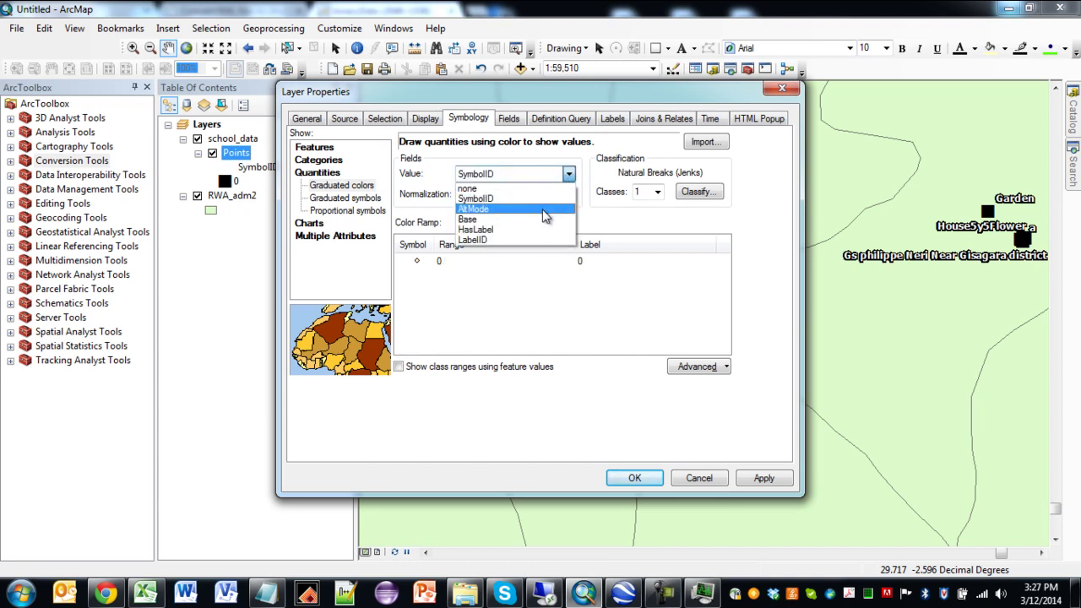
{"action": "left_click", "coordinate": [550, 207]}
{"action": "left_click", "coordinate": [570, 174]}
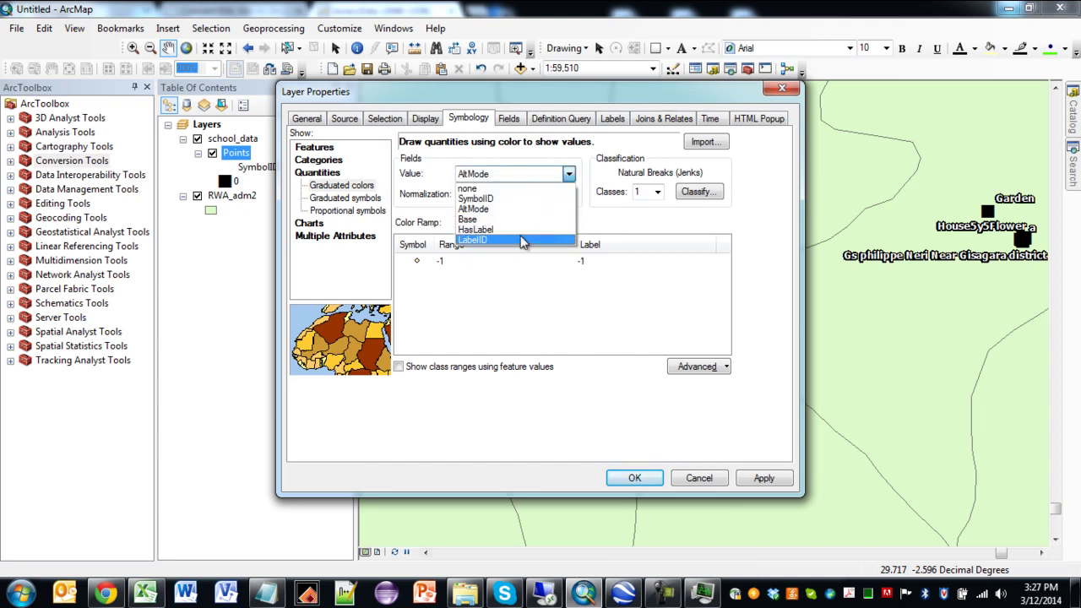
{"action": "left_click", "coordinate": [547, 241]}
Draw the Points layer with a single symbol, using the black Triangle 1 marker, and apply the change.
{"action": "left_click", "coordinate": [314, 148]}
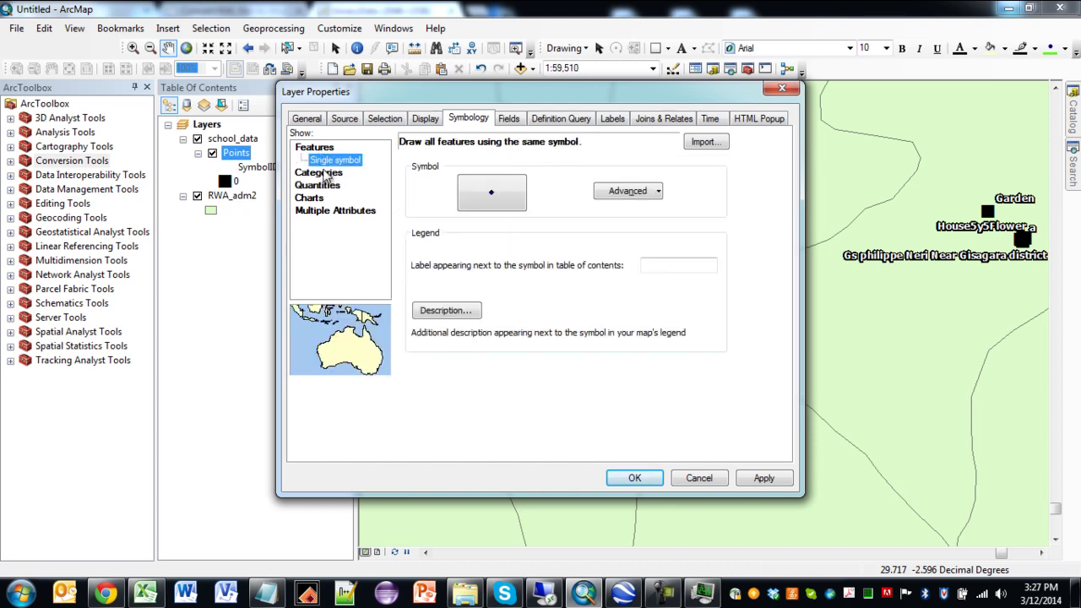
{"action": "left_click", "coordinate": [473, 197]}
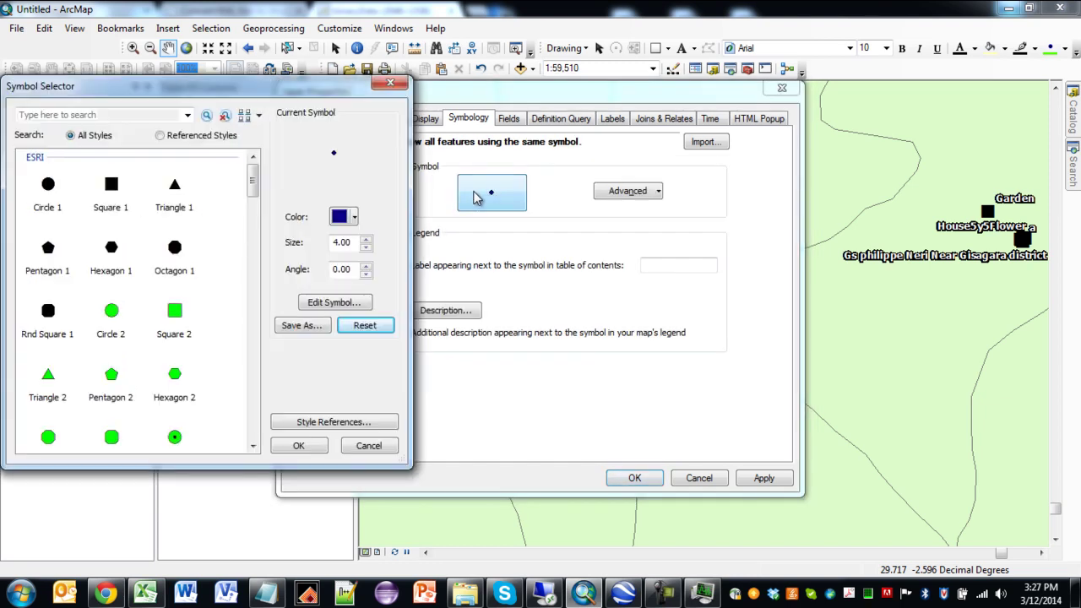
{"action": "left_click", "coordinate": [177, 193]}
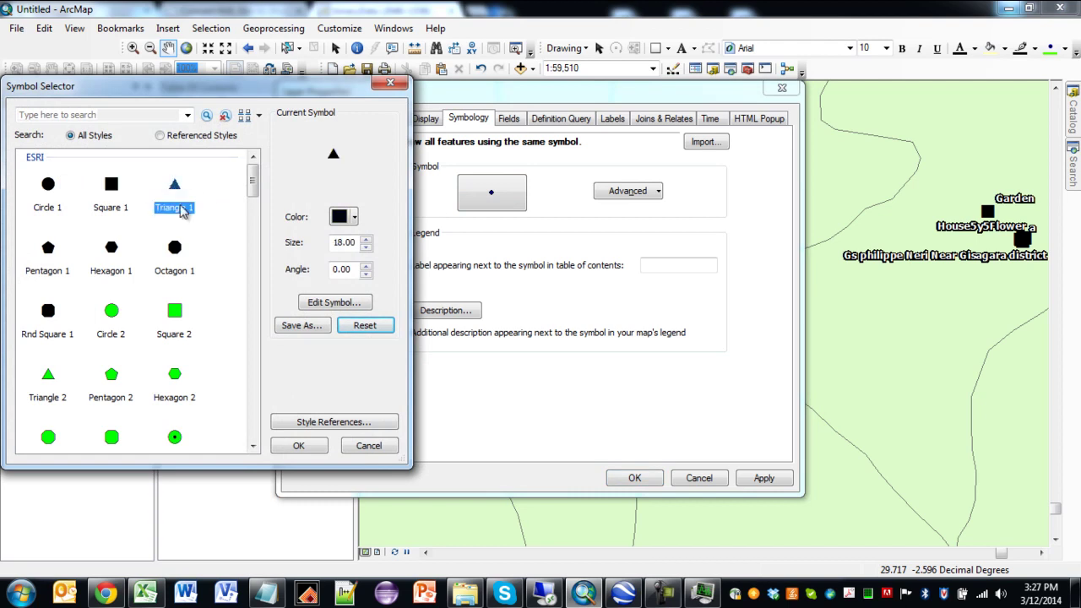
{"action": "left_click", "coordinate": [300, 445]}
{"action": "left_click", "coordinate": [638, 478]}
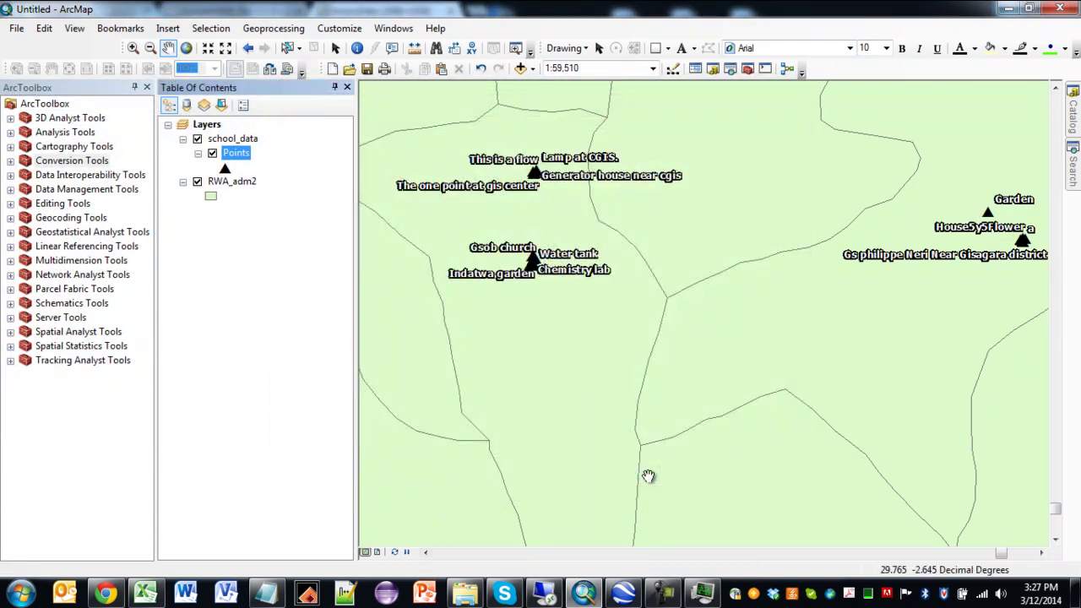
Zoom in on the easternmost cluster of points near Gisagara to inspect the individual labelled locations.
{"action": "left_click", "coordinate": [131, 48]}
{"action": "left_click_drag", "start_coordinate": [976, 199], "coordinate": [1031, 256]}
{"action": "left_click_drag", "start_coordinate": [795, 373], "coordinate": [847, 427]}
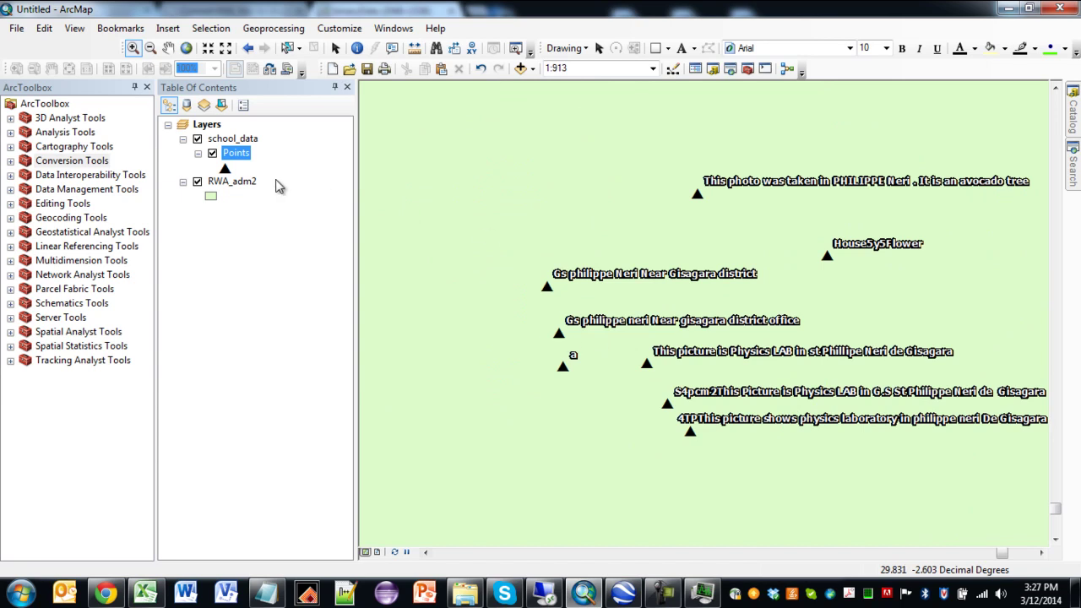
Check the installed ArcGIS for Desktop version and license type, and close the information window.
{"action": "left_click", "coordinate": [449, 32]}
{"action": "left_click", "coordinate": [490, 83]}
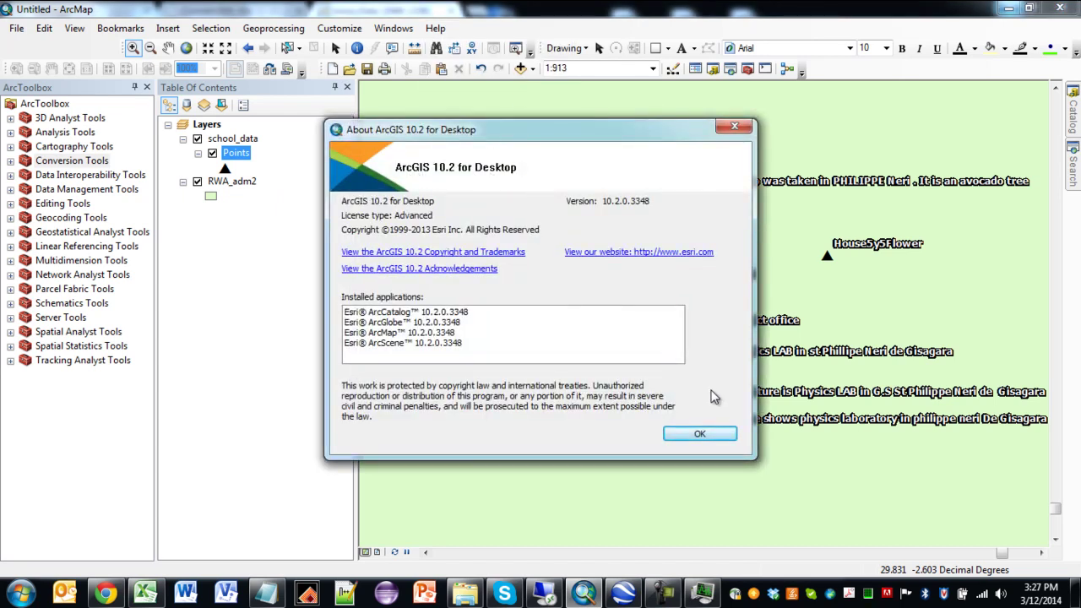
{"action": "left_click", "coordinate": [706, 434]}
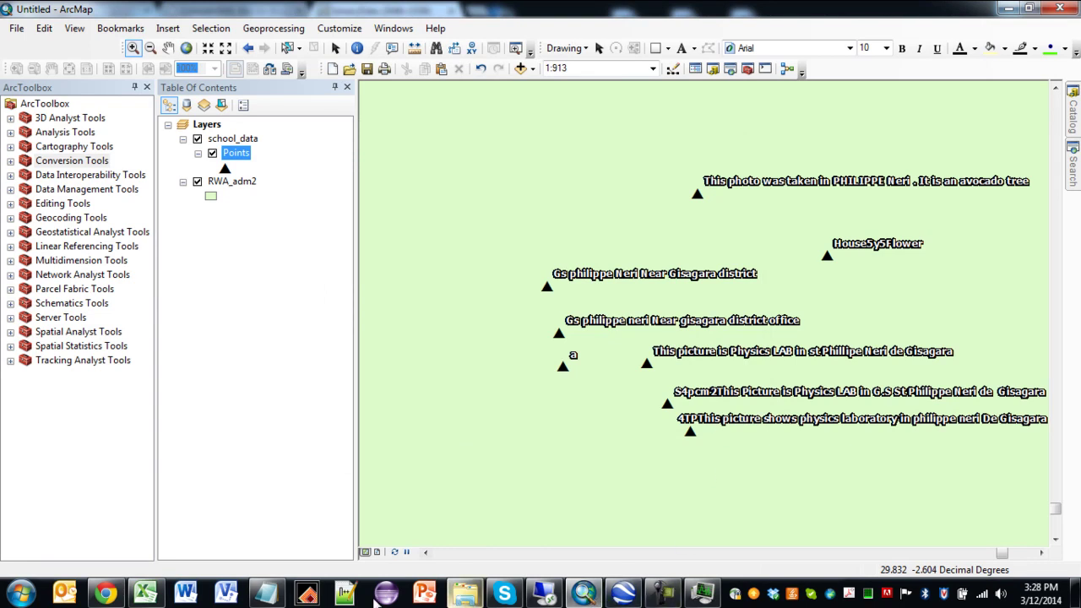
Switch to Chrome and examine the Esri ArcScripts page "Convert KML files to shapefiles", including the script's last-modified date.
{"action": "left_click", "coordinate": [105, 593]}
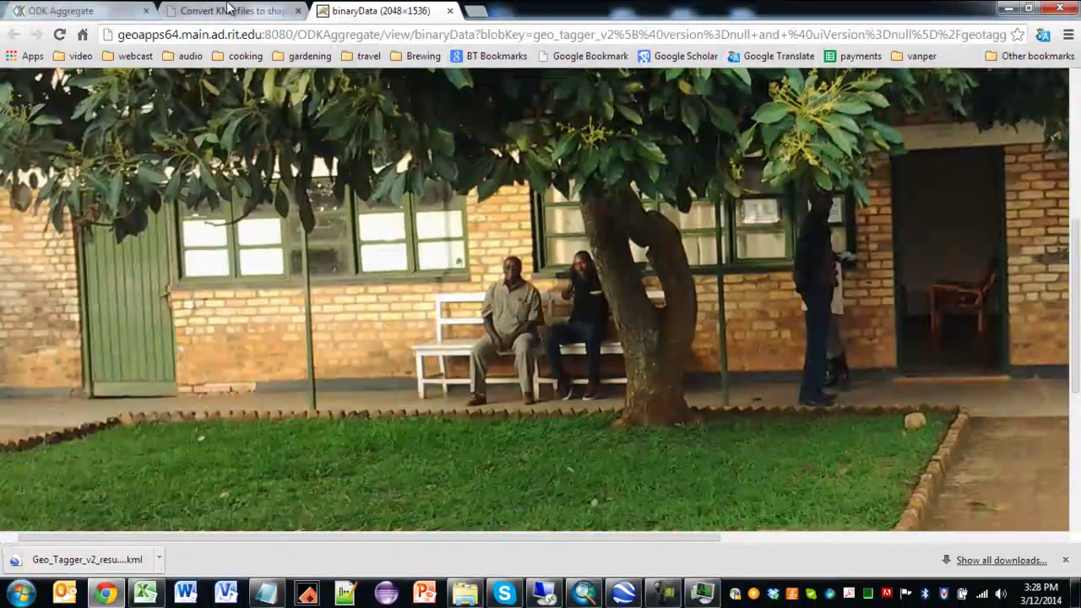
{"action": "left_click", "coordinate": [225, 11]}
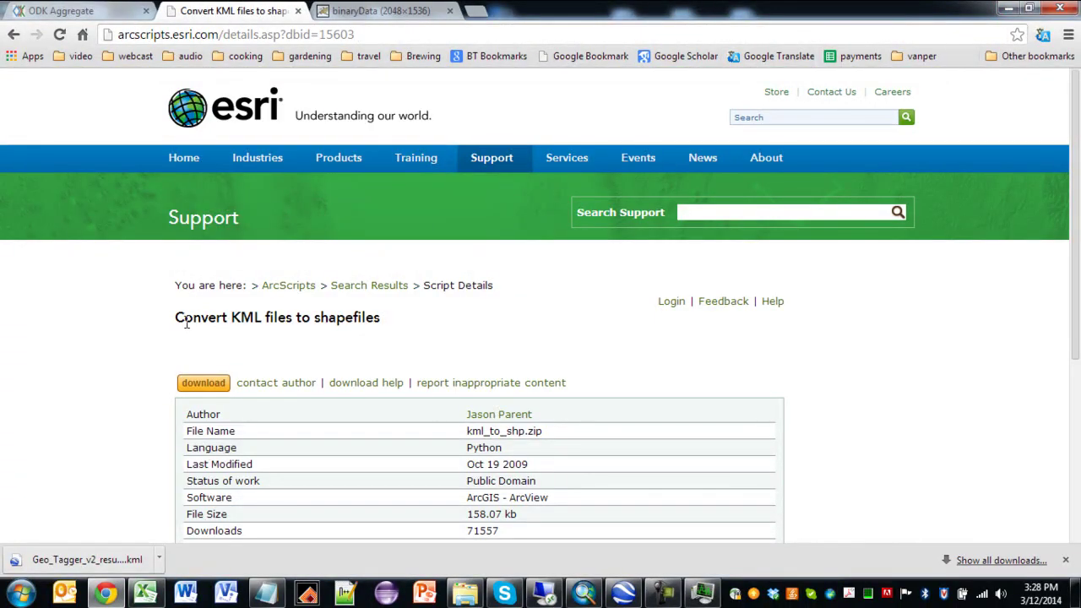
{"action": "left_click_drag", "start_coordinate": [175, 316], "coordinate": [382, 317]}
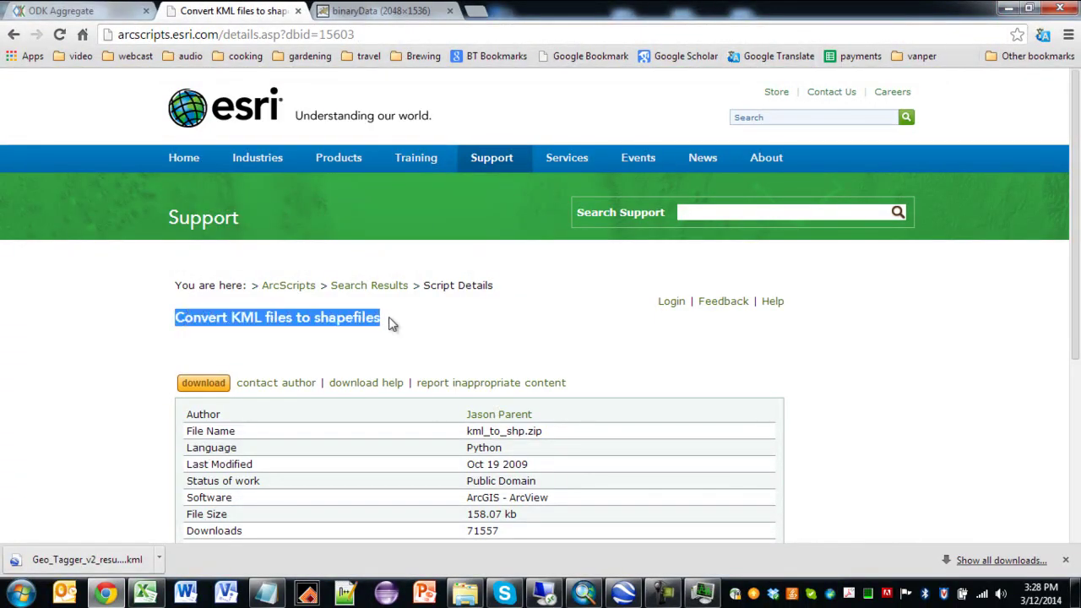
{"action": "scroll", "coordinate": [608, 318], "scroll_direction": "down", "scroll_amount": 1}
{"action": "left_click_drag", "start_coordinate": [541, 385], "coordinate": [466, 386]}
{"action": "scroll", "coordinate": [852, 373], "scroll_direction": "down", "scroll_amount": 2}
{"action": "scroll", "coordinate": [851, 373], "scroll_direction": "up", "scroll_amount": 3}
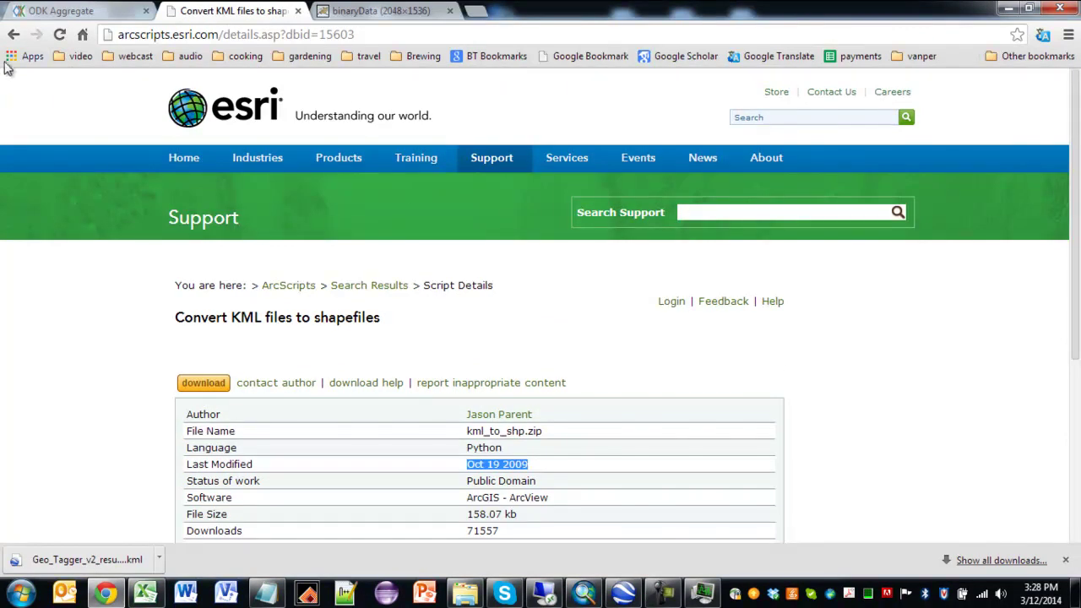
Go back to the Google results for "import kml arcmap 9.3" and look through the listed ways of importing KML.
{"action": "left_click", "coordinate": [14, 34]}
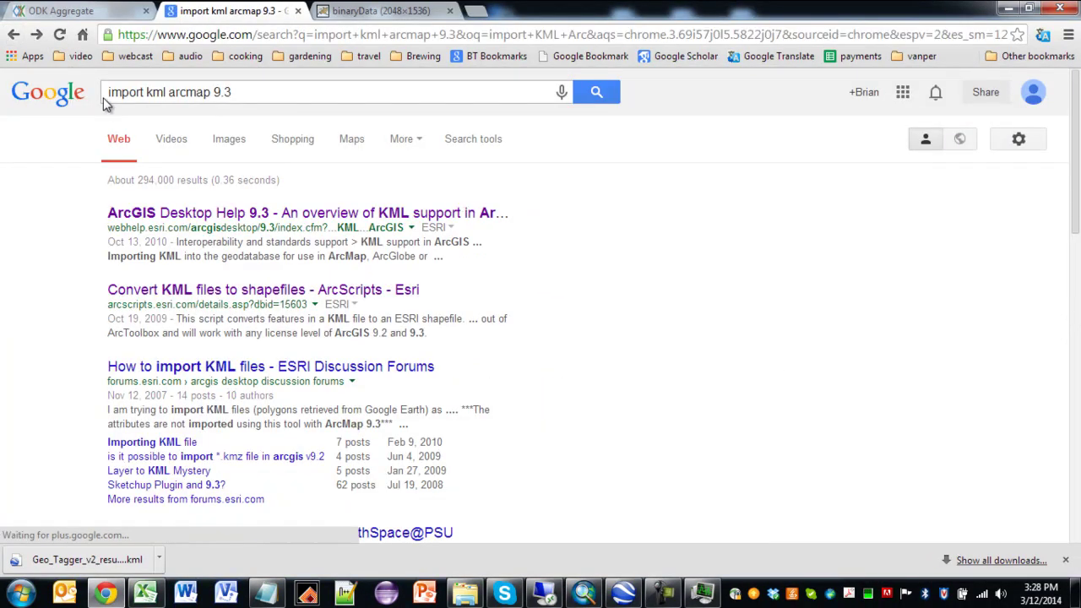
{"action": "triple_click", "coordinate": [158, 94]}
{"action": "left_click", "coordinate": [254, 95]}
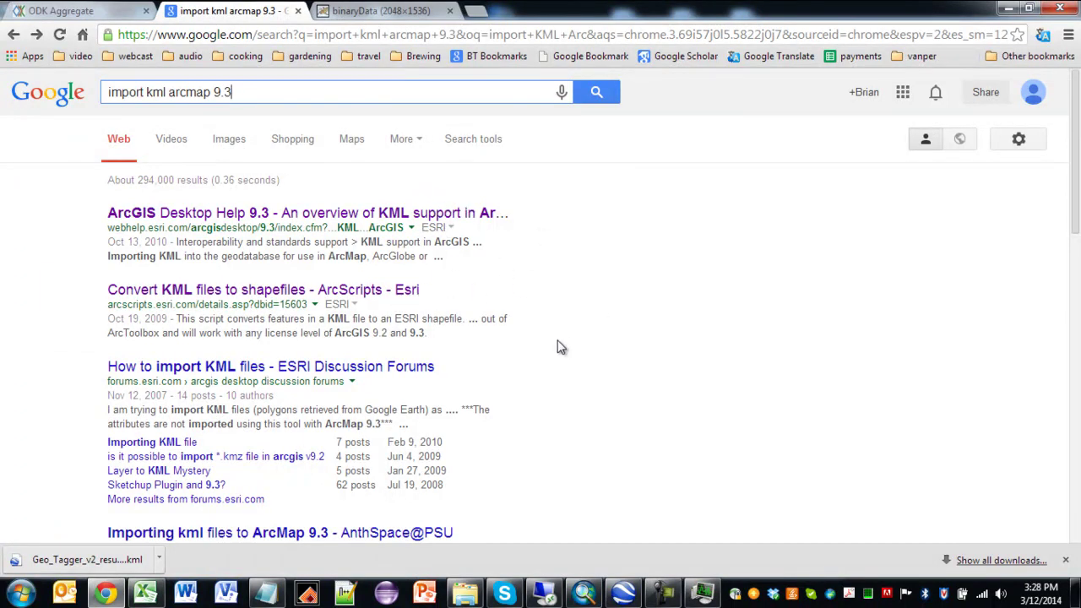
{"action": "scroll", "coordinate": [556, 341], "scroll_direction": "down", "scroll_amount": 2}
{"action": "scroll", "coordinate": [556, 340], "scroll_direction": "down", "scroll_amount": 1}
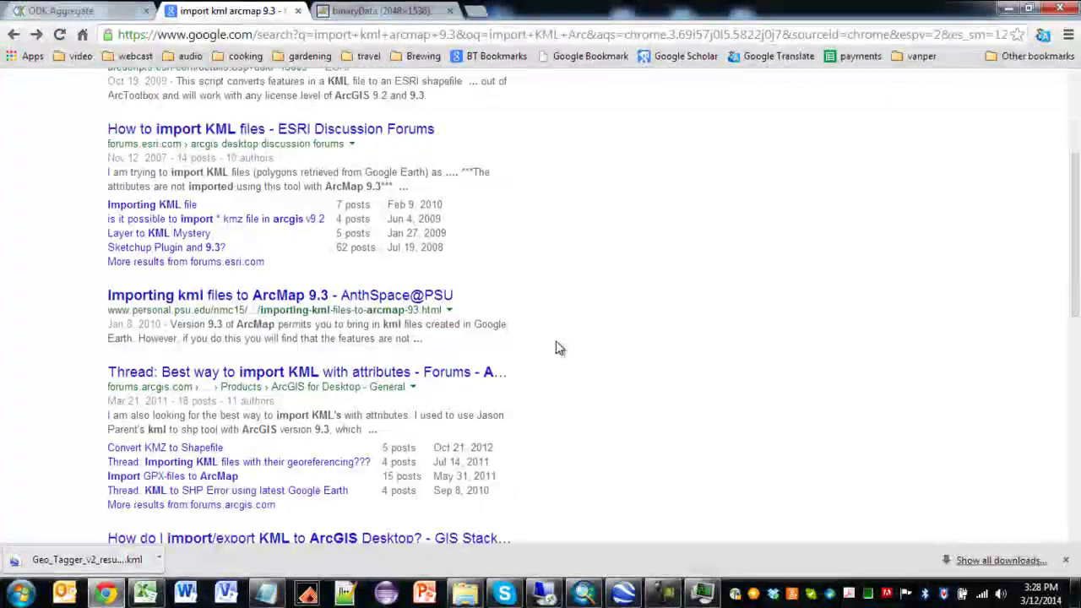
{"action": "scroll", "coordinate": [557, 348], "scroll_direction": "down", "scroll_amount": 1}
{"action": "scroll", "coordinate": [555, 346], "scroll_direction": "up", "scroll_amount": 4}
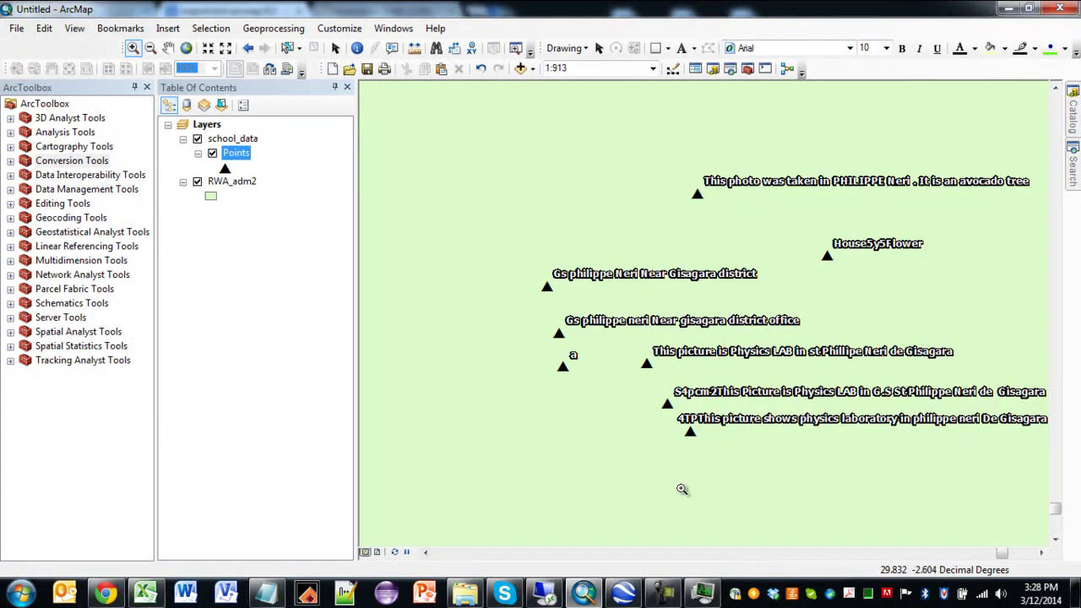
{"action": "left_click", "coordinate": [673, 599]}
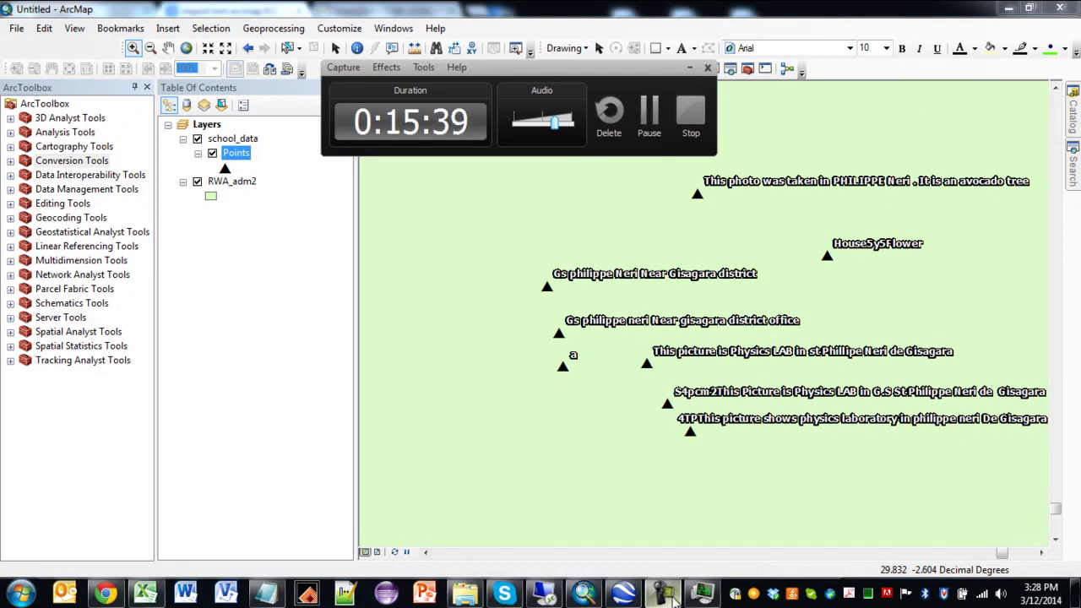